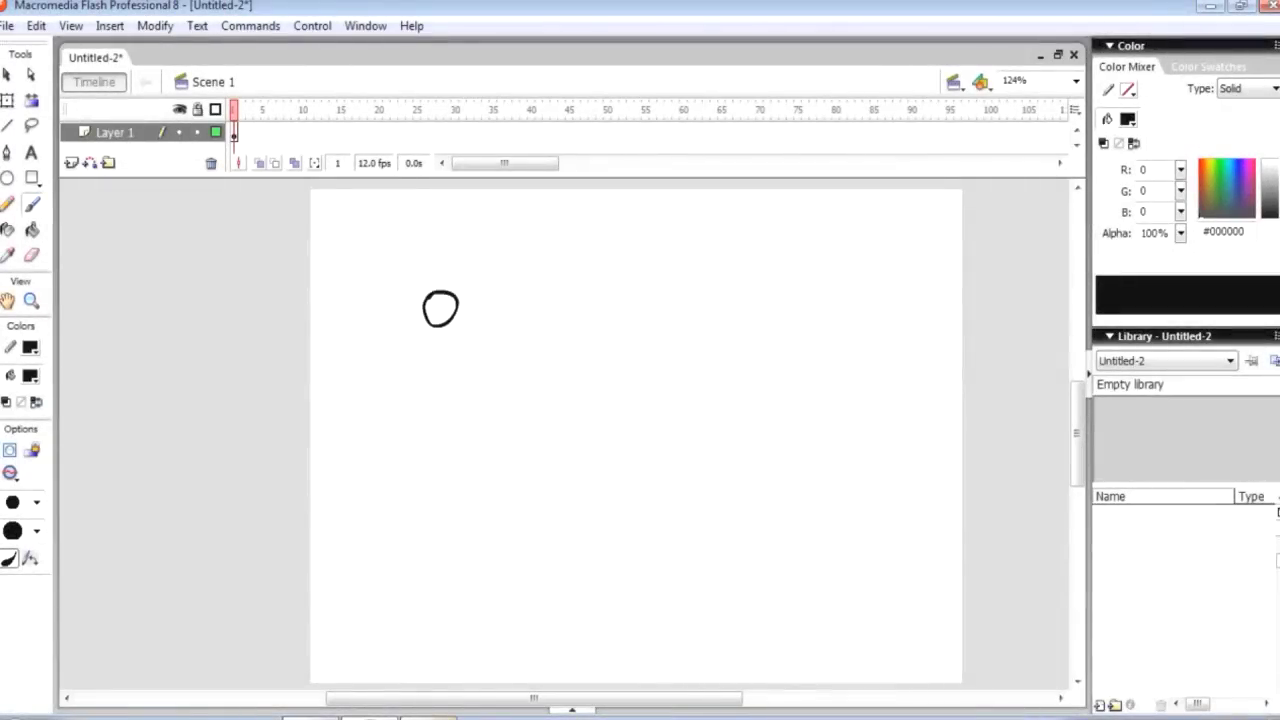
Brush a second open circle for the other eye and a thick arched eyebrow above each eye
{"action": "mouse_move", "coordinate": [522, 300]}
{"action": "left_mouse_down"}
{"action": "mouse_move", "coordinate": [551, 286]}
{"action": "mouse_move", "coordinate": [523, 302]}
{"action": "left_mouse_up"}
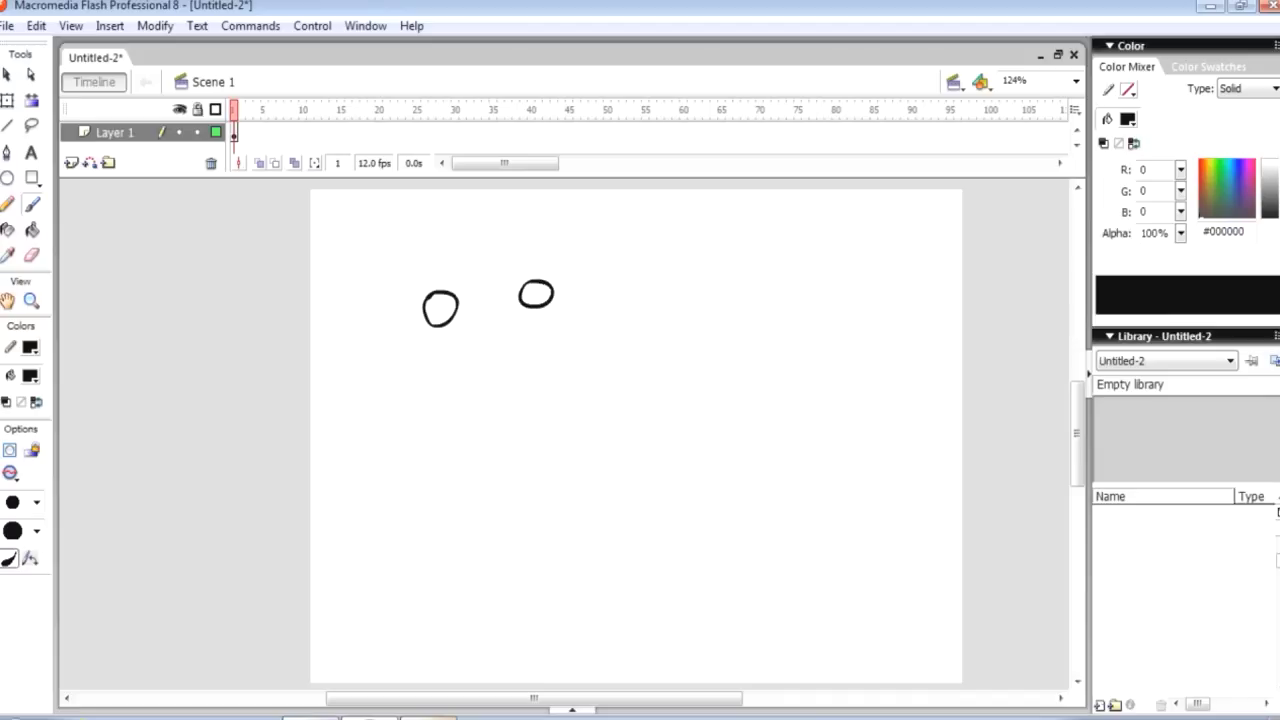
{"action": "mouse_move", "coordinate": [403, 272]}
{"action": "left_mouse_down"}
{"action": "mouse_move", "coordinate": [432, 237]}
{"action": "mouse_move", "coordinate": [517, 216]}
{"action": "mouse_move", "coordinate": [559, 236]}
{"action": "left_mouse_up"}
{"action": "mouse_move", "coordinate": [441, 242]}
{"action": "left_mouse_down"}
{"action": "mouse_move", "coordinate": [403, 256]}
{"action": "mouse_move", "coordinate": [405, 275]}
{"action": "left_mouse_up"}
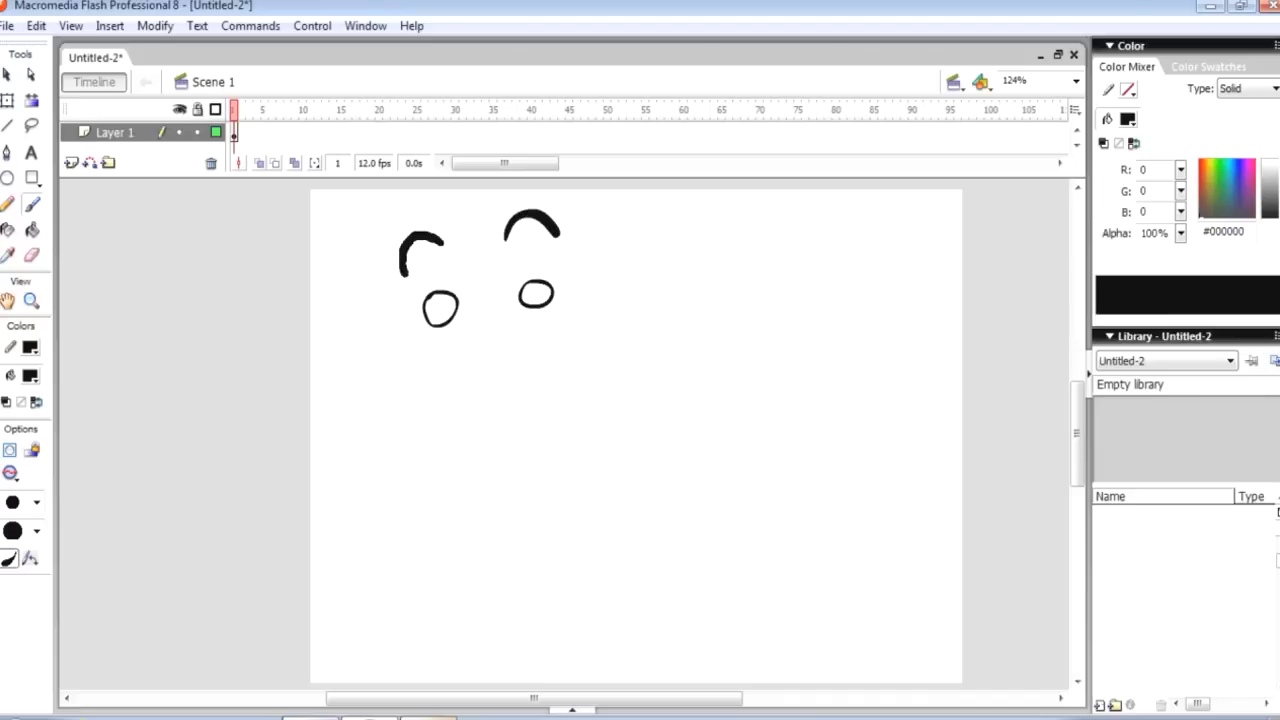
Brush the face outline from the forehead around the cheek and chin, ending in a rounded ear with inner folds
{"action": "mouse_move", "coordinate": [576, 228]}
{"action": "left_mouse_down"}
{"action": "mouse_move", "coordinate": [595, 325]}
{"action": "mouse_move", "coordinate": [634, 341]}
{"action": "mouse_move", "coordinate": [644, 375]}
{"action": "mouse_move", "coordinate": [553, 428]}
{"action": "mouse_move", "coordinate": [391, 425]}
{"action": "left_mouse_up"}
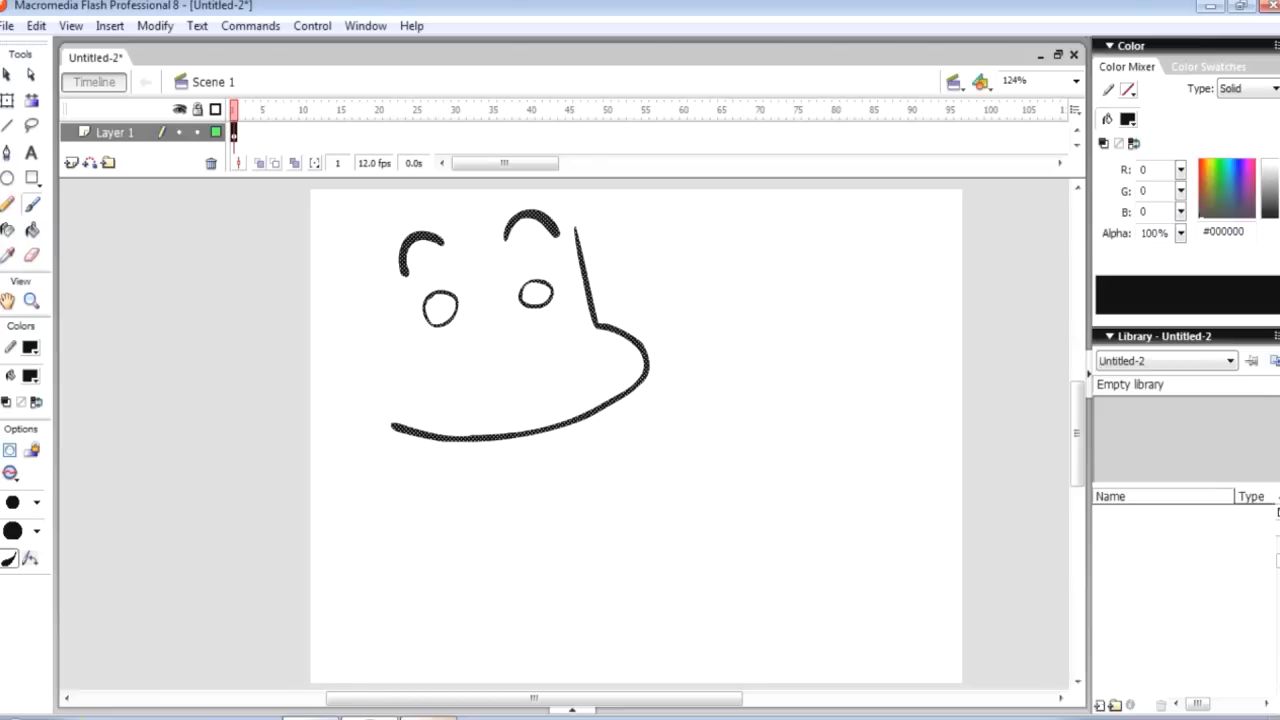
{"action": "key", "text": "ctrl+a"}
{"action": "mouse_move", "coordinate": [392, 428]}
{"action": "left_mouse_down"}
{"action": "mouse_move", "coordinate": [364, 436]}
{"action": "mouse_move", "coordinate": [306, 398]}
{"action": "mouse_move", "coordinate": [340, 348]}
{"action": "mouse_move", "coordinate": [371, 360]}
{"action": "mouse_move", "coordinate": [328, 366]}
{"action": "mouse_move", "coordinate": [361, 375]}
{"action": "mouse_move", "coordinate": [379, 407]}
{"action": "mouse_move", "coordinate": [364, 398]}
{"action": "mouse_move", "coordinate": [360, 414]}
{"action": "left_mouse_up"}
{"action": "key", "text": "ctrl+z"}
Thicken the outlines of both eyes and extend the upper end of the ear's curve
{"action": "mouse_move", "coordinate": [440, 293]}
{"action": "left_mouse_down"}
{"action": "mouse_move", "coordinate": [436, 328]}
{"action": "mouse_move", "coordinate": [458, 312]}
{"action": "mouse_move", "coordinate": [430, 296]}
{"action": "left_mouse_up"}
{"action": "mouse_move", "coordinate": [526, 282]}
{"action": "left_mouse_down"}
{"action": "mouse_move", "coordinate": [520, 302]}
{"action": "mouse_move", "coordinate": [555, 286]}
{"action": "mouse_move", "coordinate": [522, 280]}
{"action": "mouse_move", "coordinate": [548, 306]}
{"action": "left_mouse_up"}
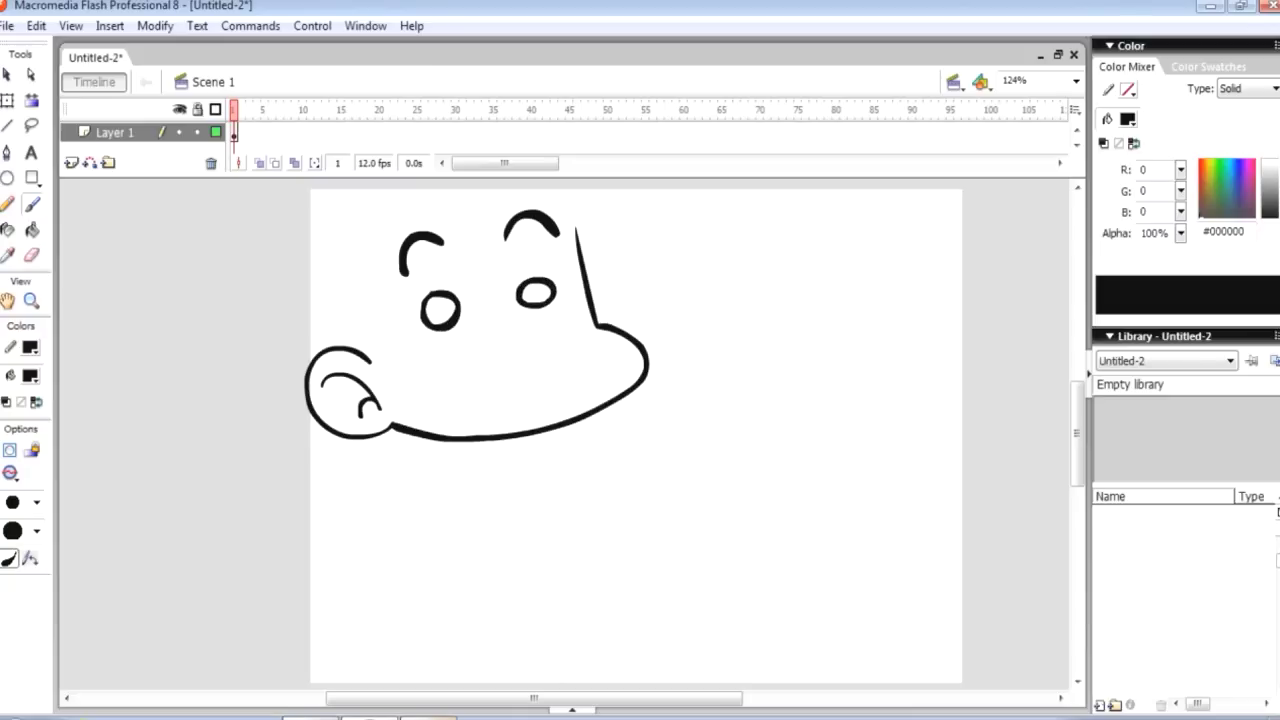
{"action": "left_click_drag", "start_coordinate": [369, 357], "coordinate": [376, 371]}
{"action": "key", "text": "ctrl+a"}
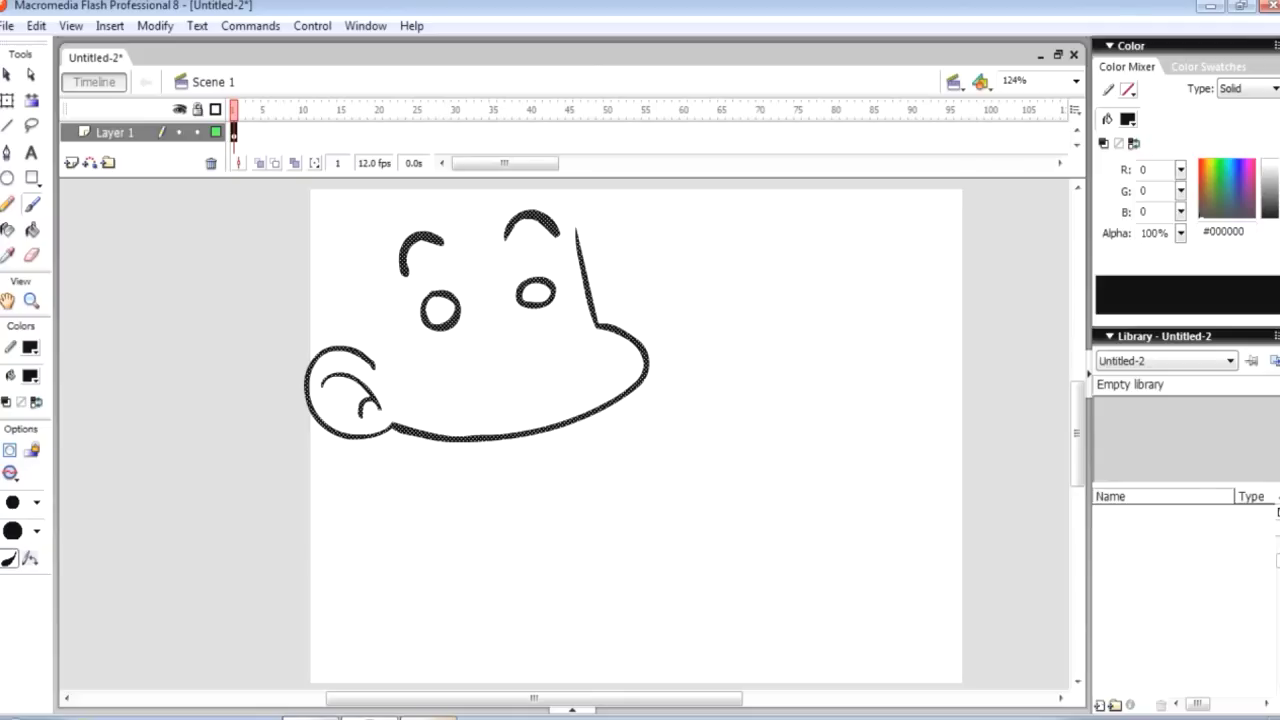
Brush an open smiling mouth with an upper row of teeth and a tongue beneath the eyes
{"action": "left_click_drag", "start_coordinate": [550, 358], "coordinate": [500, 380]}
{"action": "key", "text": "ctrl+z"}
{"action": "mouse_move", "coordinate": [549, 341]}
{"action": "left_mouse_down"}
{"action": "mouse_move", "coordinate": [456, 361]}
{"action": "mouse_move", "coordinate": [459, 395]}
{"action": "mouse_move", "coordinate": [494, 419]}
{"action": "mouse_move", "coordinate": [524, 398]}
{"action": "mouse_move", "coordinate": [524, 356]}
{"action": "mouse_move", "coordinate": [460, 375]}
{"action": "mouse_move", "coordinate": [509, 412]}
{"action": "left_mouse_up"}
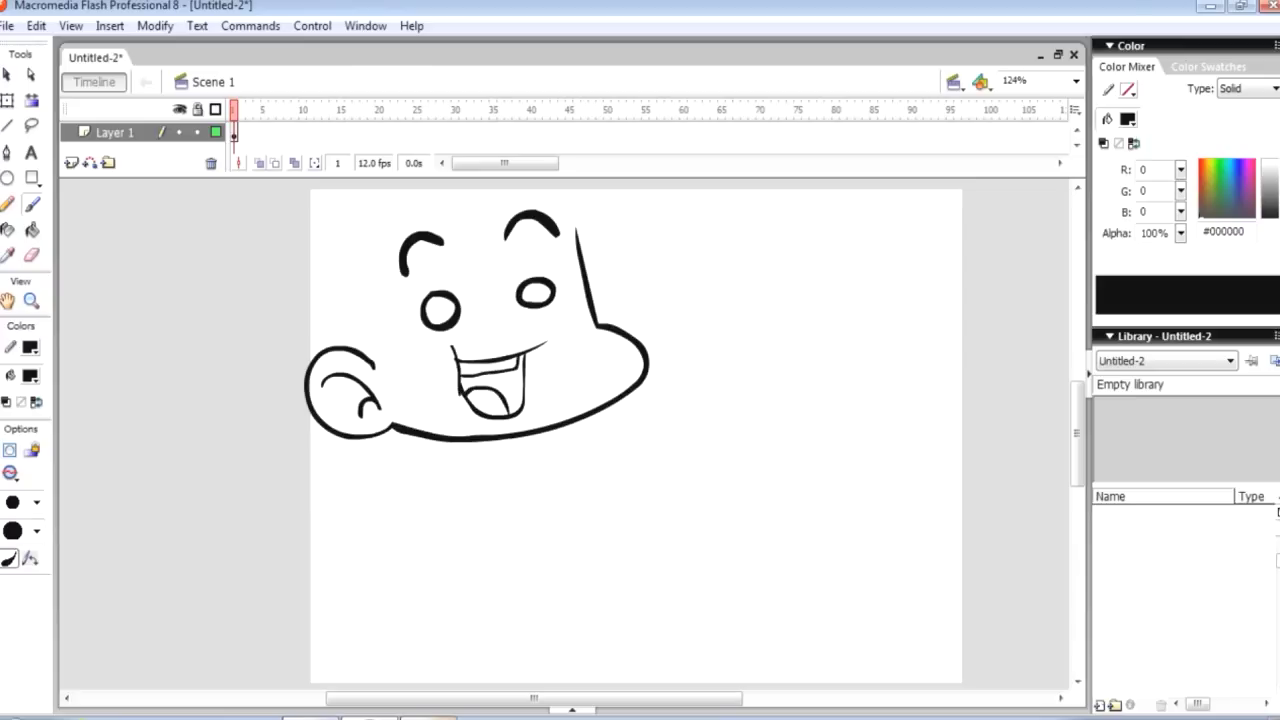
Select all the artwork on Layer 1 and move the face toward the middle of the stage
{"action": "scroll", "coordinate": [636, 440], "scroll_direction": "up", "scroll_amount": 3}
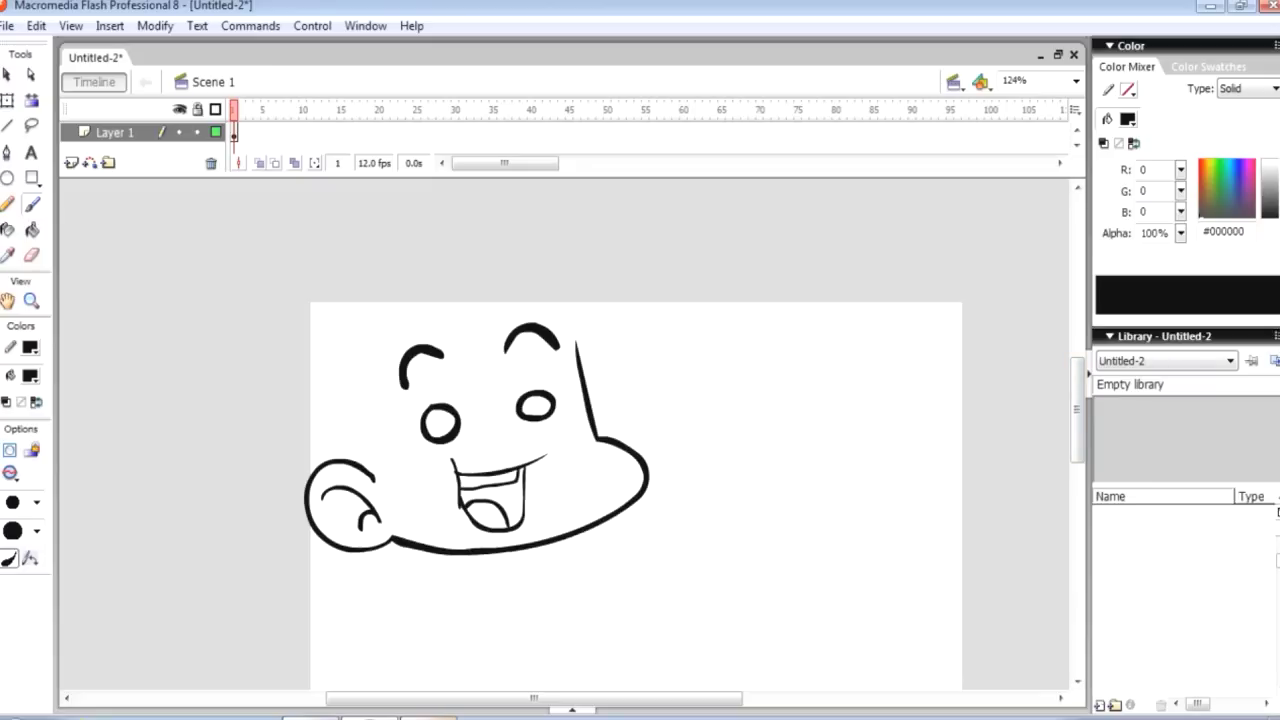
{"action": "left_click", "coordinate": [7, 75]}
{"action": "left_click", "coordinate": [115, 132]}
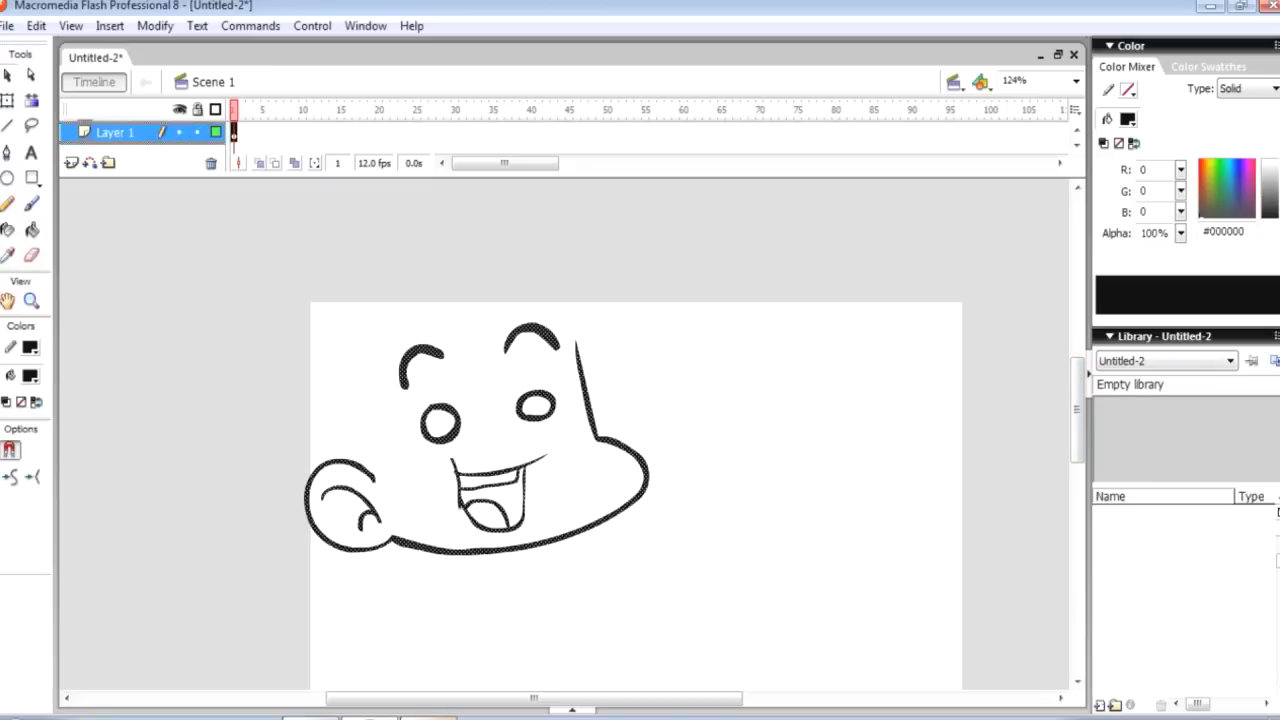
{"action": "left_click_drag", "start_coordinate": [440, 407], "coordinate": [578, 465]}
{"action": "left_click", "coordinate": [420, 440]}
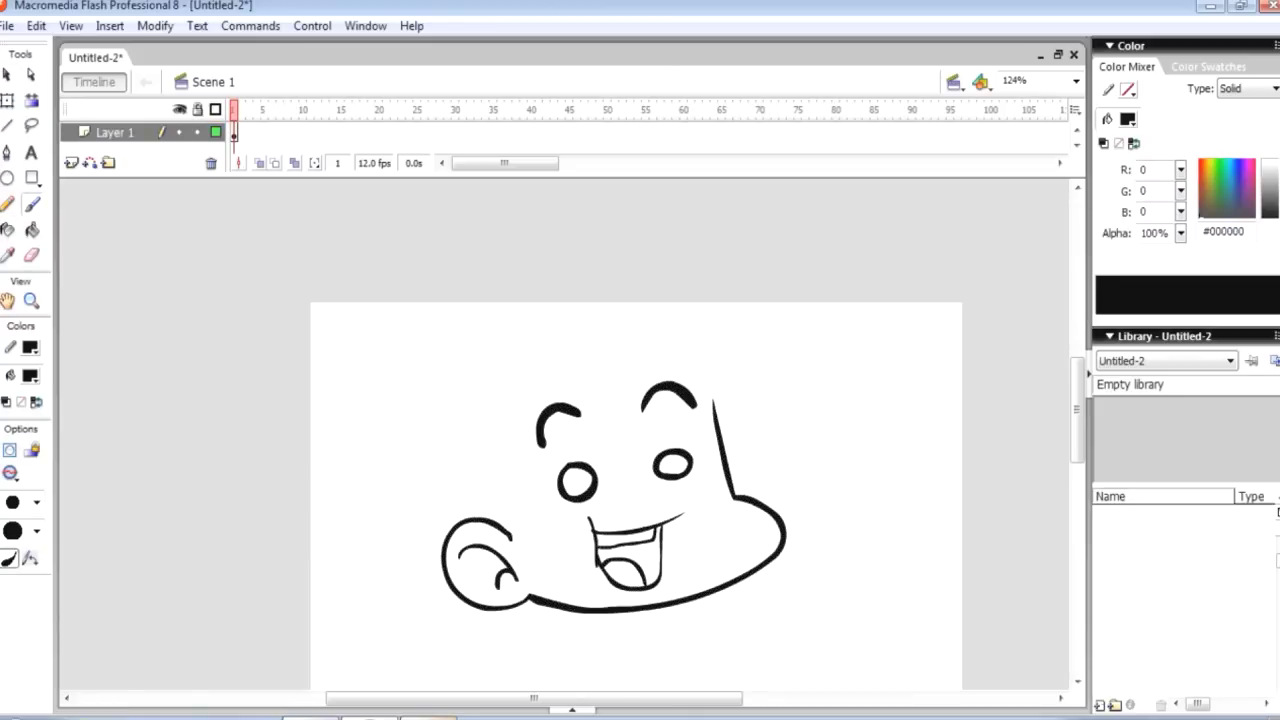
{"action": "key", "text": "v"}
{"action": "left_click", "coordinate": [234, 134]}
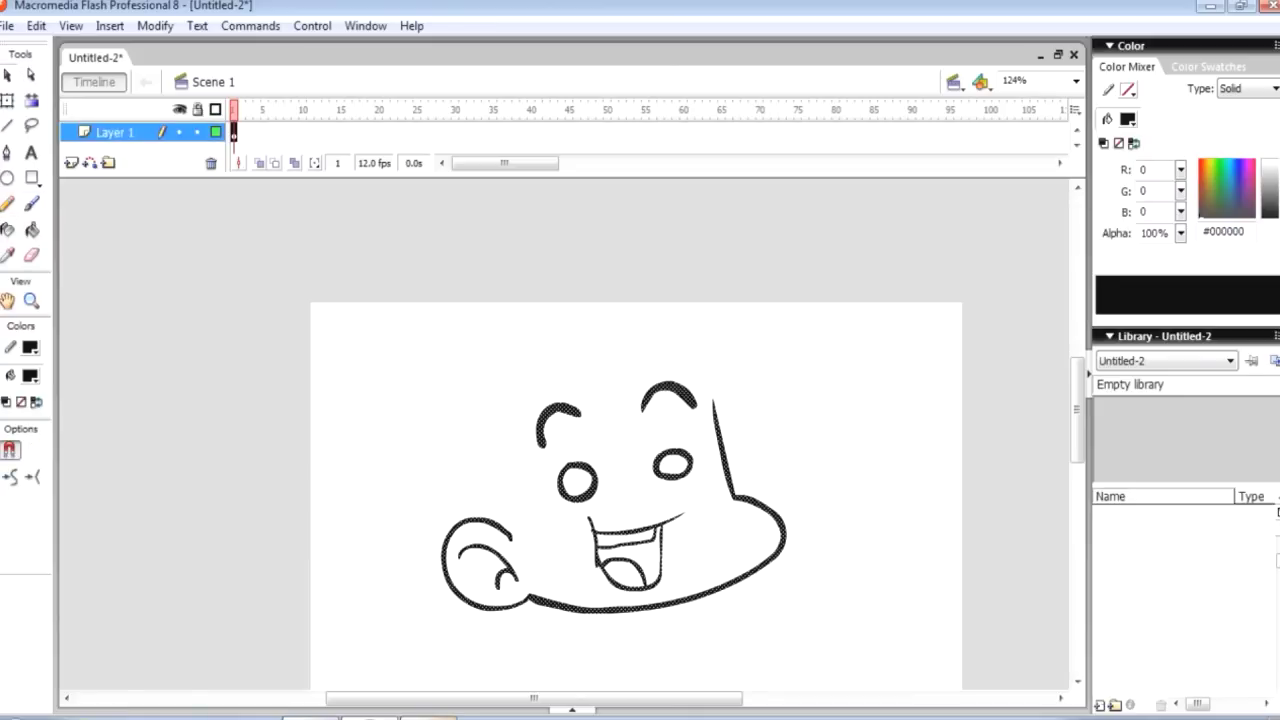
{"action": "left_click_drag", "start_coordinate": [1077, 410], "coordinate": [1077, 444]}
{"action": "left_click_drag", "start_coordinate": [682, 437], "coordinate": [682, 499]}
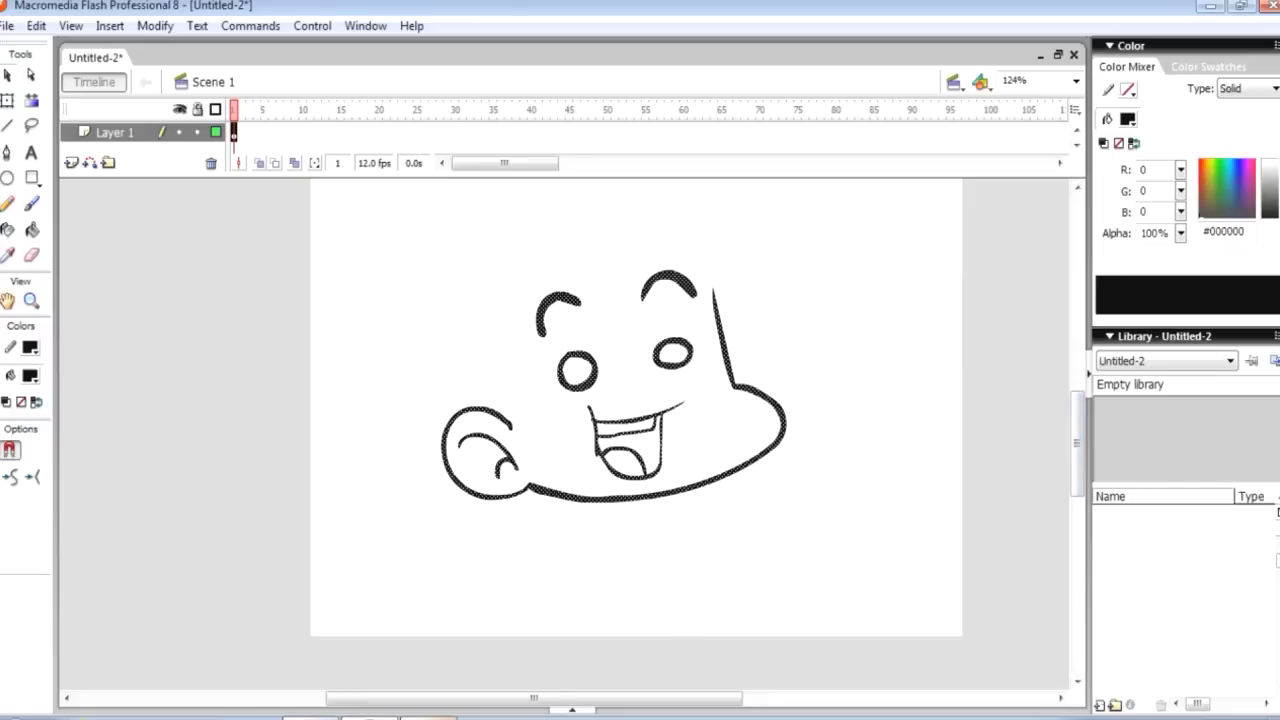
Brush the curved top of the head and add hair: a jagged sideburn above the ear and a round bun with a short strand
{"action": "key", "text": "b"}
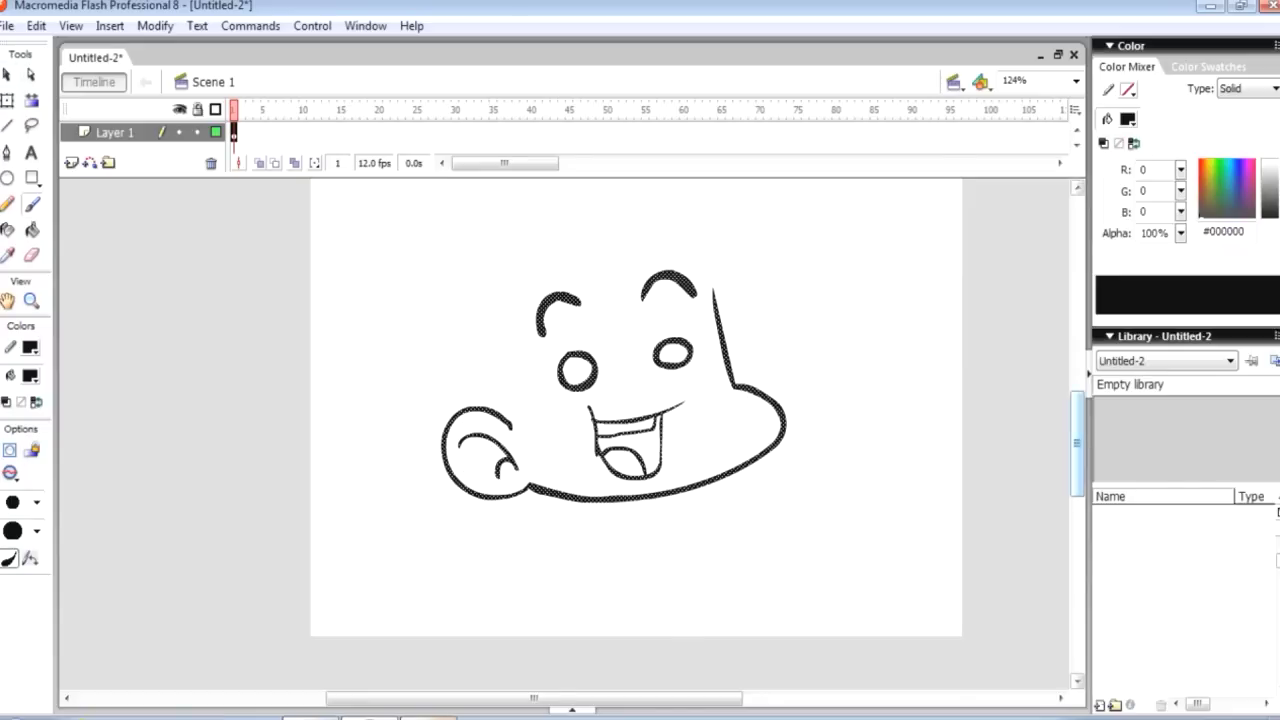
{"action": "left_click_drag", "start_coordinate": [1077, 443], "coordinate": [1077, 421]}
{"action": "mouse_move", "coordinate": [479, 505]}
{"action": "left_mouse_down"}
{"action": "mouse_move", "coordinate": [504, 443]}
{"action": "mouse_move", "coordinate": [561, 396]}
{"action": "mouse_move", "coordinate": [629, 370]}
{"action": "mouse_move", "coordinate": [718, 400]}
{"action": "left_mouse_up"}
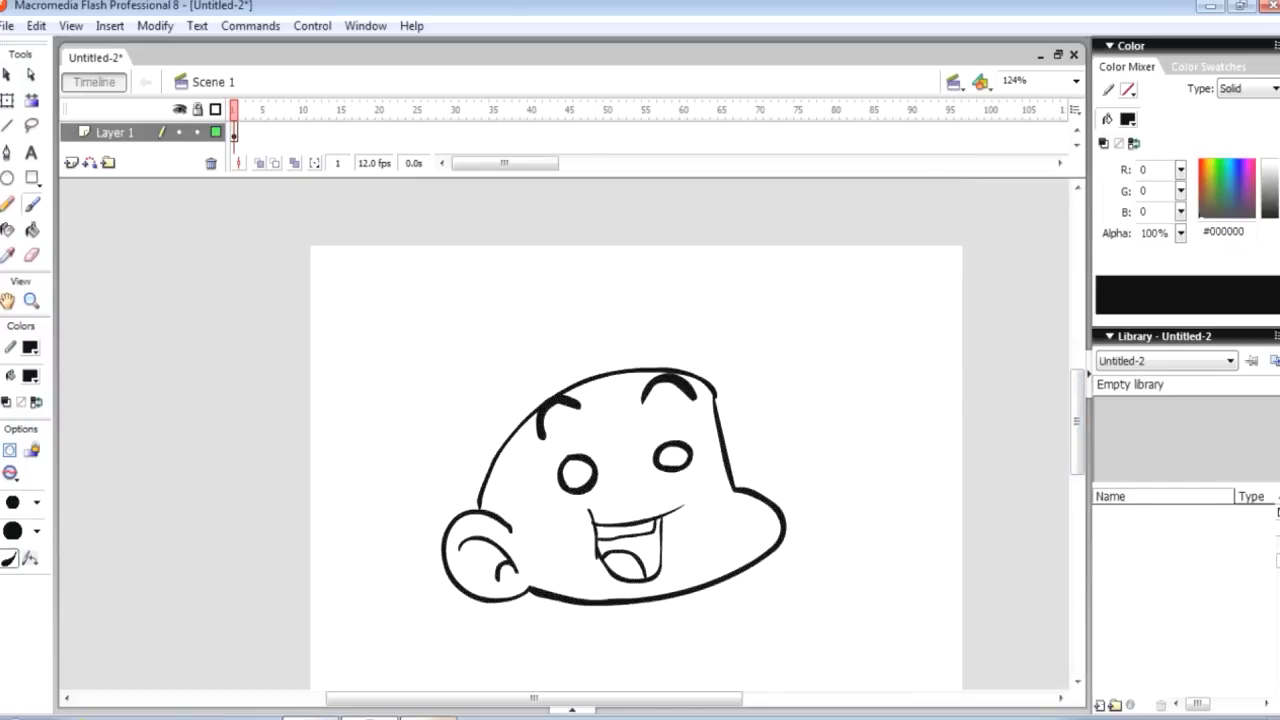
{"action": "left_click_drag", "start_coordinate": [510, 524], "coordinate": [491, 468]}
{"action": "mouse_move", "coordinate": [518, 346]}
{"action": "left_mouse_down"}
{"action": "mouse_move", "coordinate": [542, 412]}
{"action": "mouse_move", "coordinate": [566, 342]}
{"action": "mouse_move", "coordinate": [510, 354]}
{"action": "mouse_move", "coordinate": [598, 337]}
{"action": "left_mouse_up"}
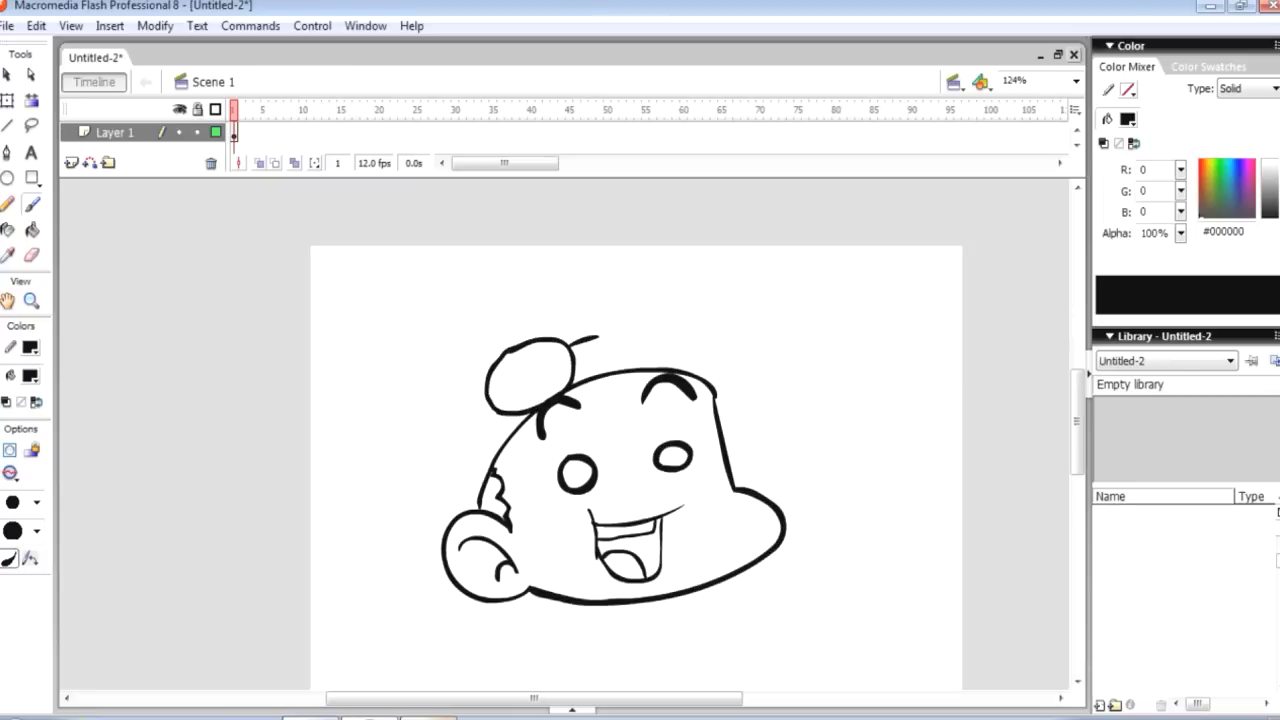
Close the current drawing and create a new Flash Document
{"action": "left_click", "coordinate": [1074, 55]}
{"action": "left_click", "coordinate": [655, 408]}
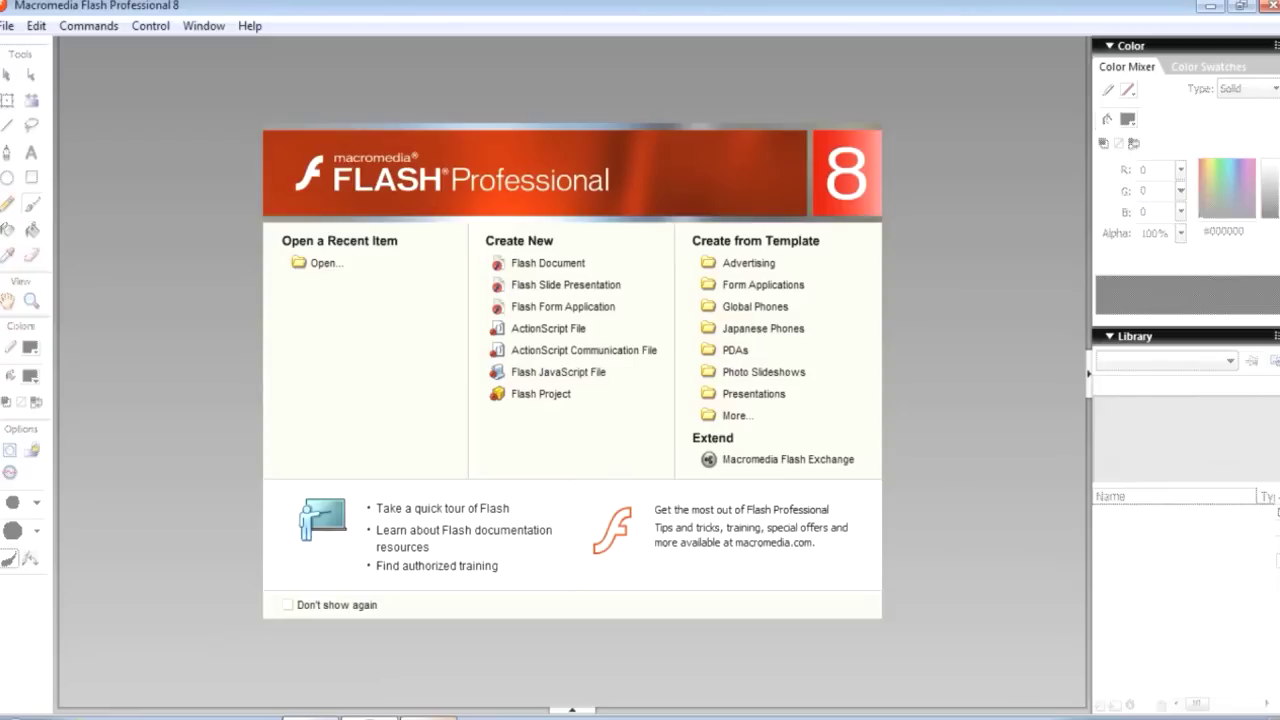
{"action": "left_click", "coordinate": [548, 263]}
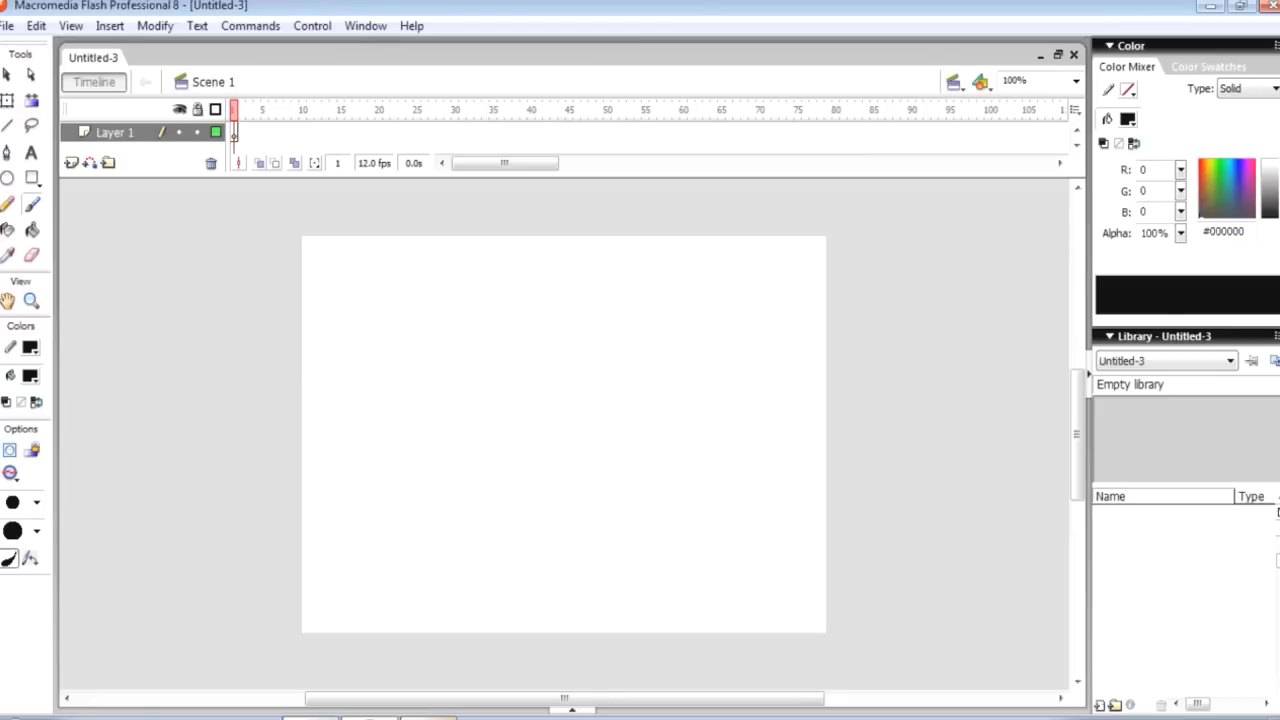
Brush two half-closed eyes with flat upper lids and a small wavy mouth below them
{"action": "mouse_move", "coordinate": [387, 468]}
{"action": "left_mouse_down"}
{"action": "mouse_move", "coordinate": [374, 455]}
{"action": "mouse_move", "coordinate": [474, 437]}
{"action": "mouse_move", "coordinate": [452, 452]}
{"action": "mouse_move", "coordinate": [422, 443]}
{"action": "left_mouse_up"}
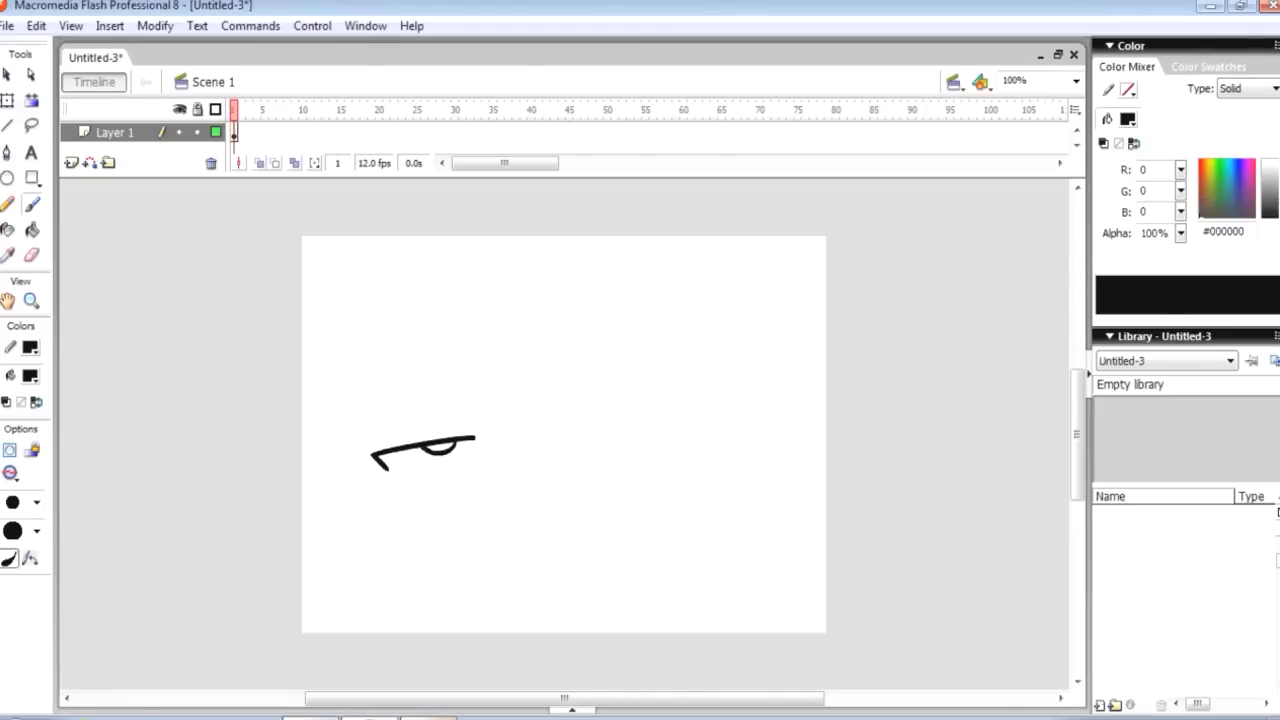
{"action": "mouse_move", "coordinate": [512, 434]}
{"action": "left_mouse_down"}
{"action": "mouse_move", "coordinate": [572, 429]}
{"action": "mouse_move", "coordinate": [596, 444]}
{"action": "mouse_move", "coordinate": [568, 431]}
{"action": "left_mouse_up"}
{"action": "left_click_drag", "start_coordinate": [519, 484], "coordinate": [476, 485]}
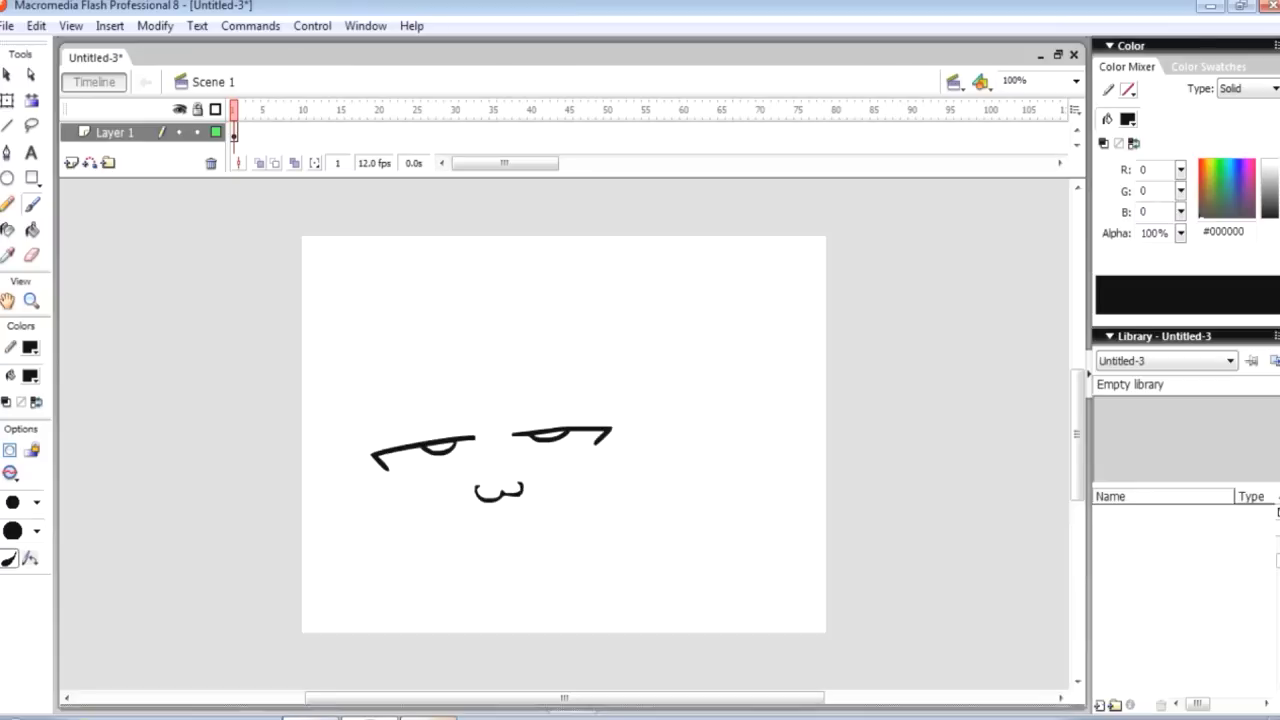
Show the full Brush tool properties, including the Smoothing setting
{"action": "left_click", "coordinate": [572, 710]}
{"action": "key", "text": "ctrl+F3"}
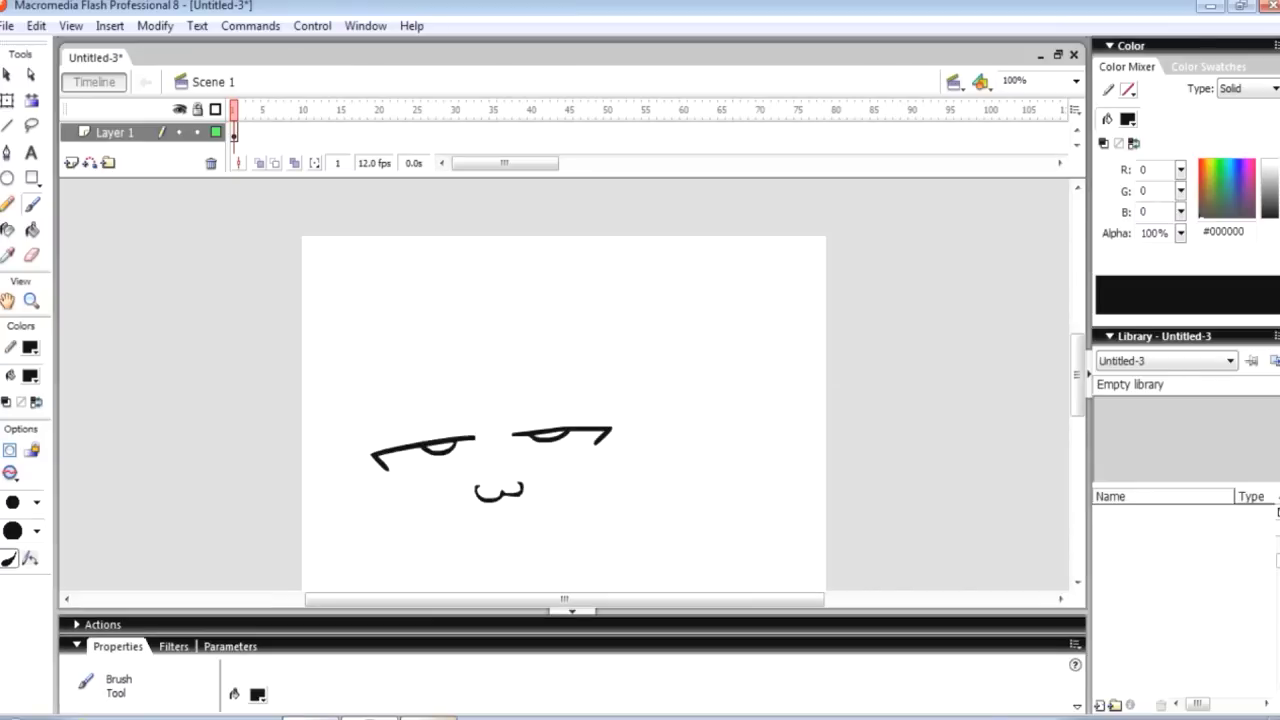
{"action": "left_click_drag", "start_coordinate": [1077, 375], "coordinate": [1077, 393]}
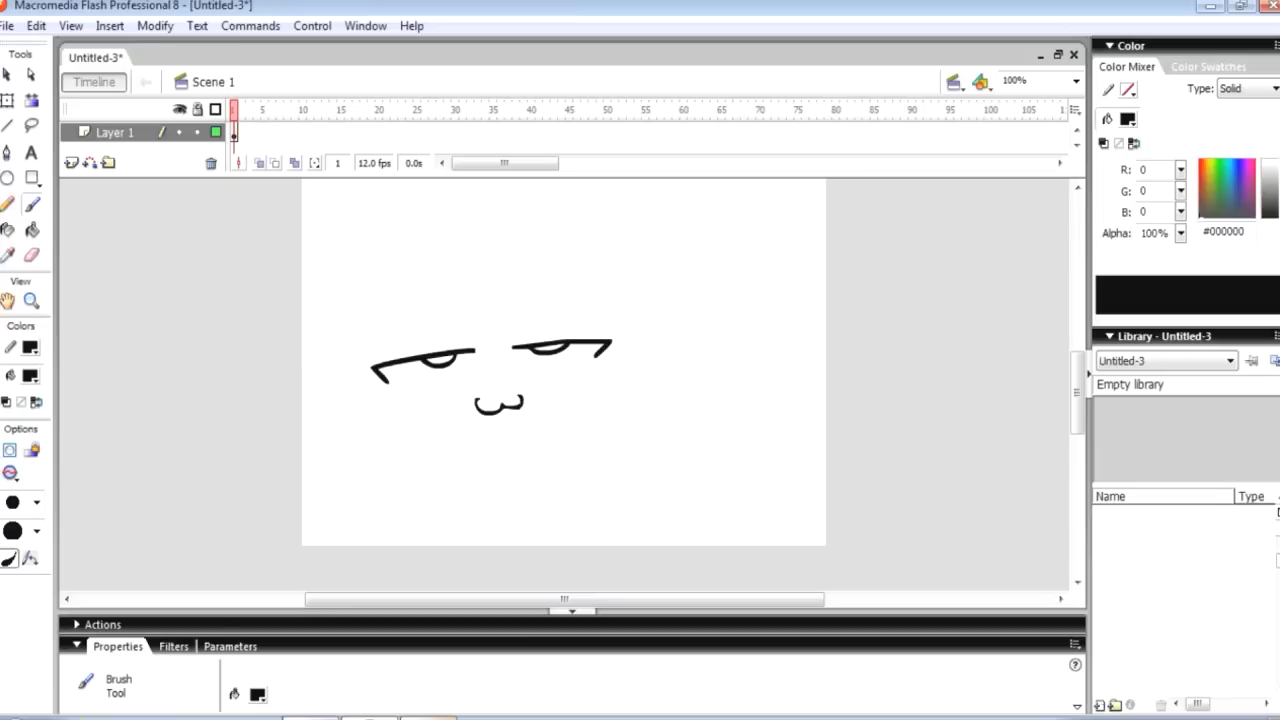
{"action": "left_click", "coordinate": [1077, 707]}
{"action": "mouse_move", "coordinate": [590, 460]}
{"action": "left_mouse_down"}
{"action": "mouse_move", "coordinate": [640, 432]}
{"action": "mouse_move", "coordinate": [672, 332]}
{"action": "left_mouse_up"}
{"action": "key", "text": "ctrl+z"}
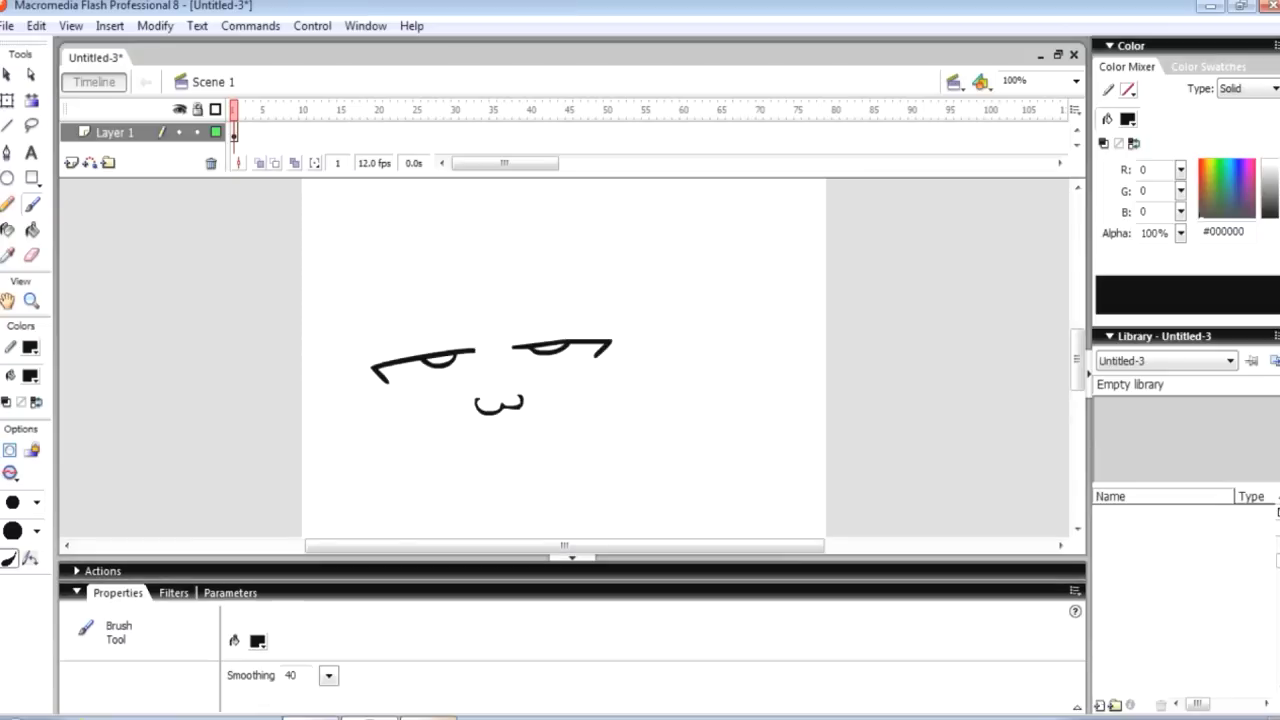
Examine the Pencil tool's stroke and smoothing properties
{"action": "left_click", "coordinate": [8, 205]}
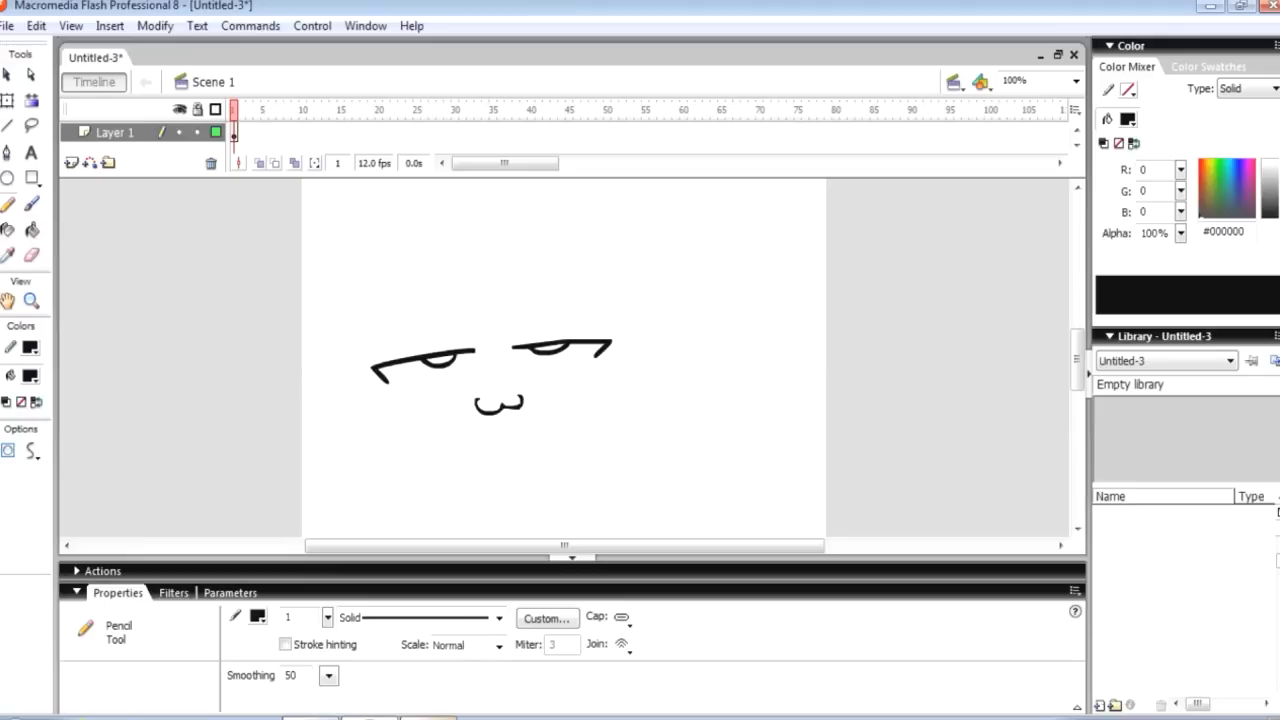
{"action": "left_click", "coordinate": [572, 558]}
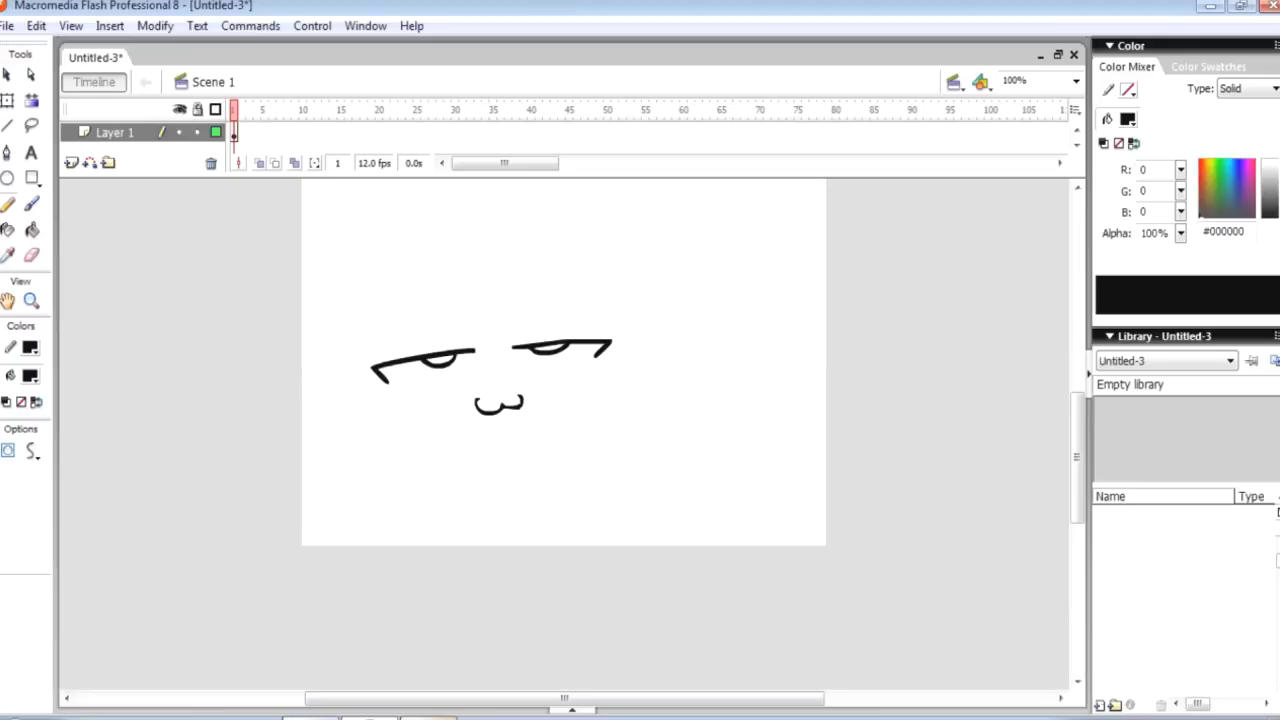
{"action": "left_click", "coordinate": [572, 710]}
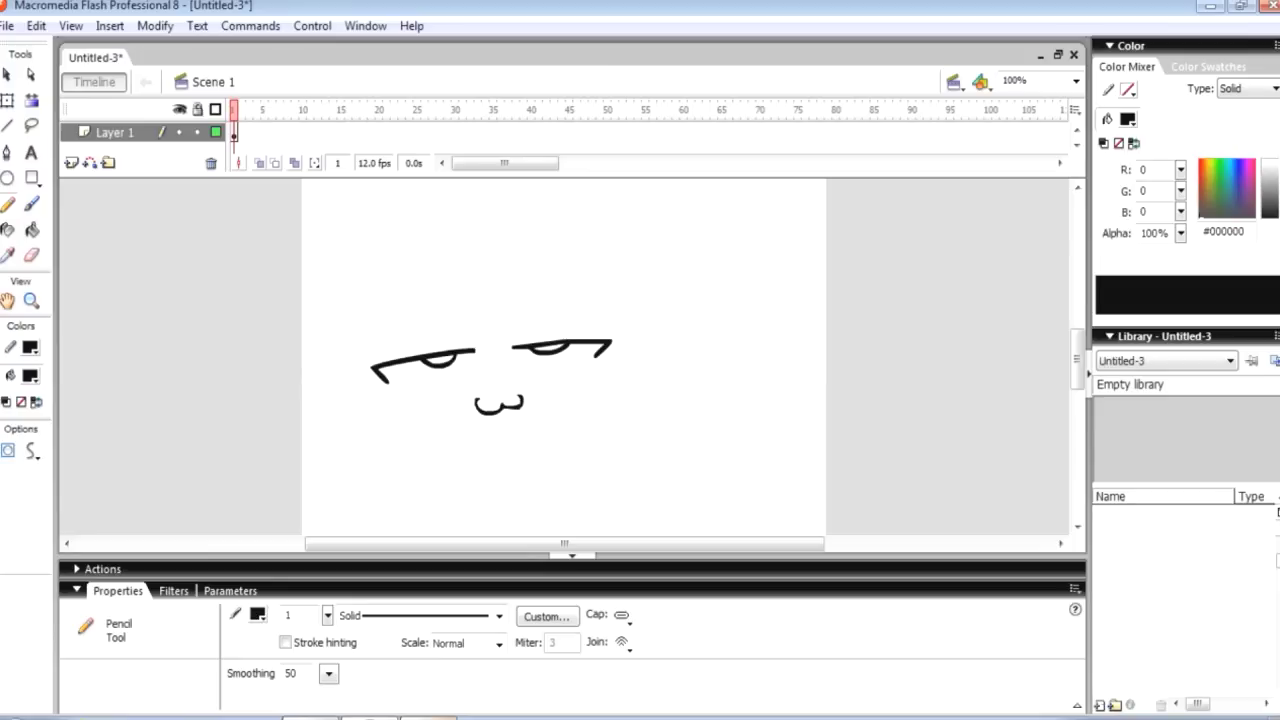
{"action": "left_click", "coordinate": [572, 558]}
{"action": "key", "text": "ctrl+F3"}
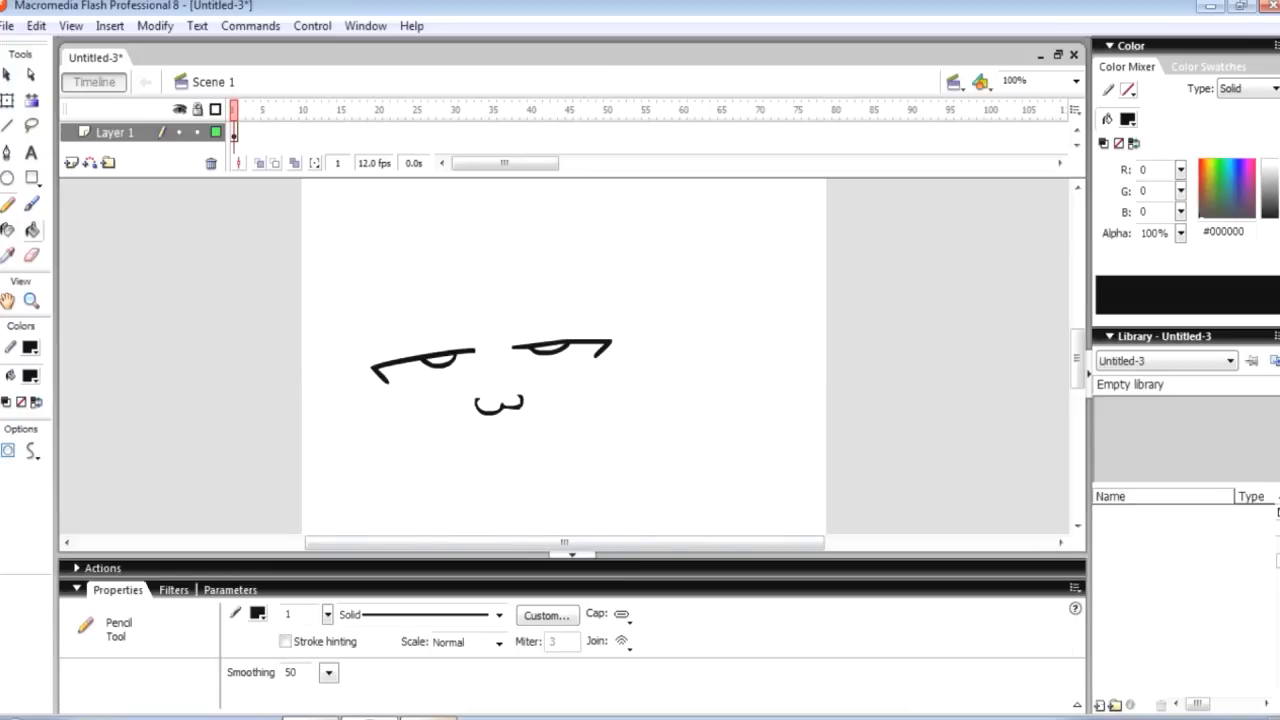
Inspect the Brush tool's Smoothing control and collapse the properties area without changing the value
{"action": "key", "text": "b"}
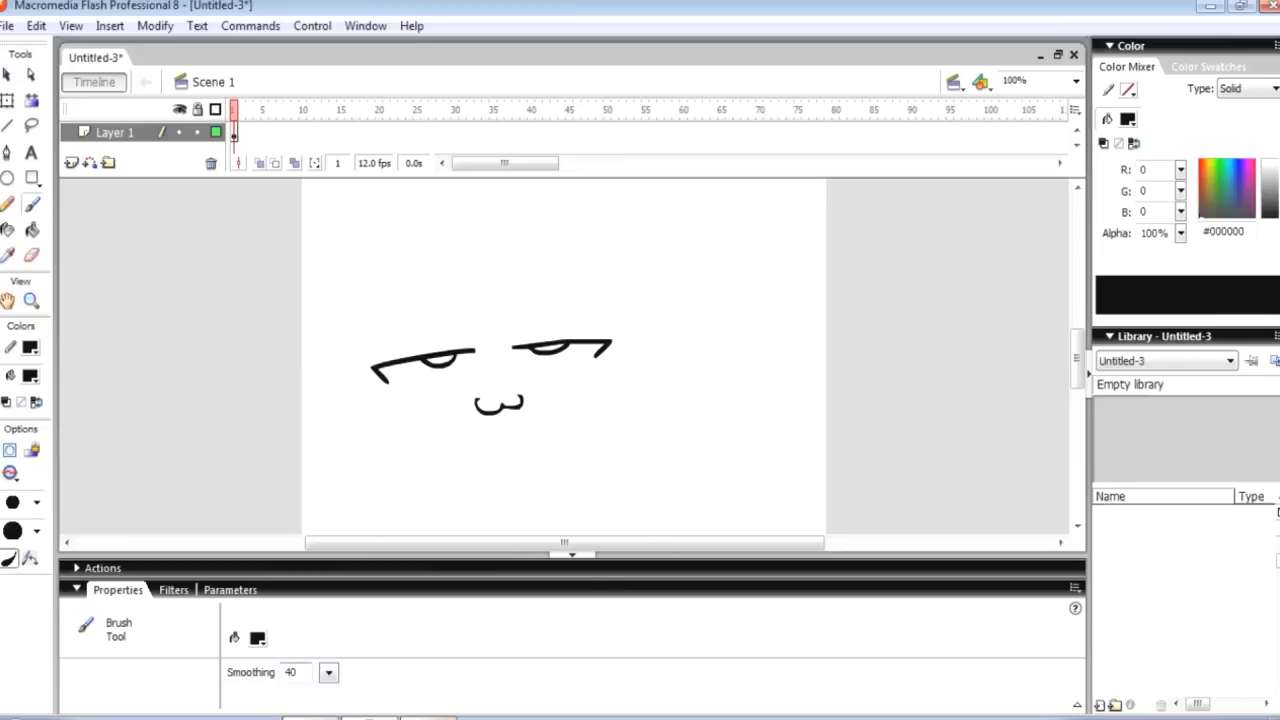
{"action": "left_click", "coordinate": [328, 672]}
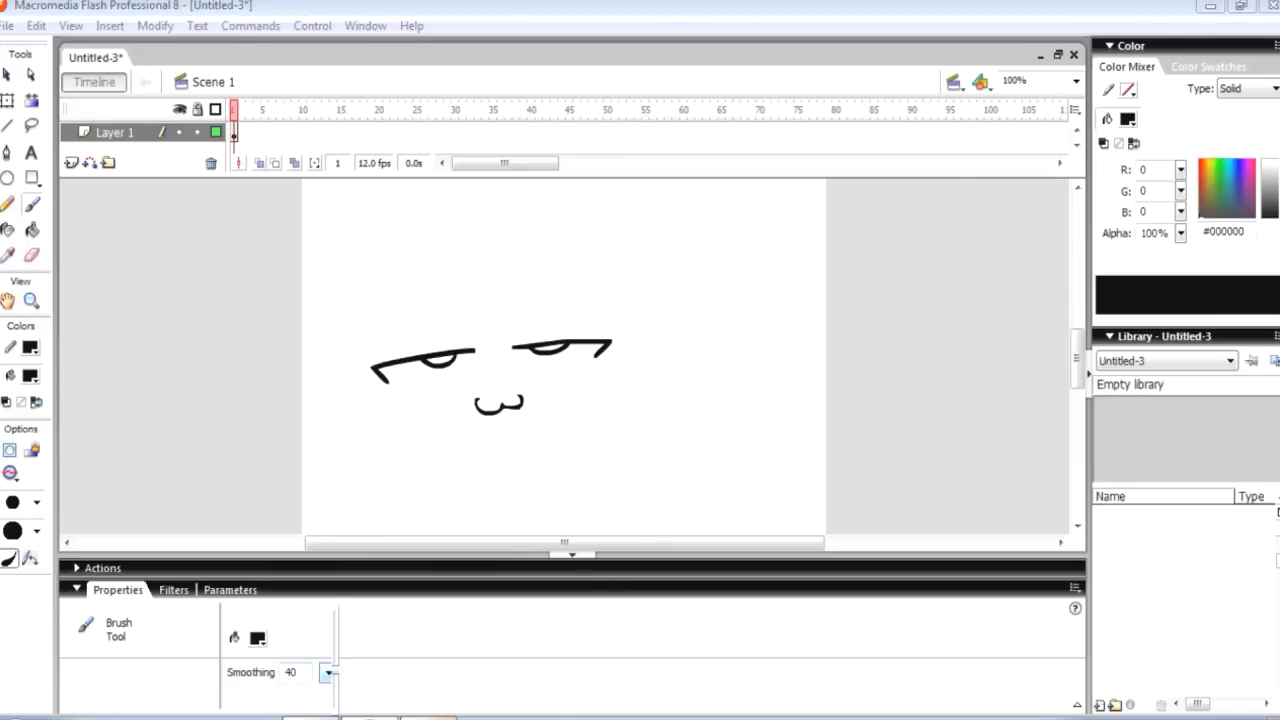
{"action": "left_click", "coordinate": [328, 672]}
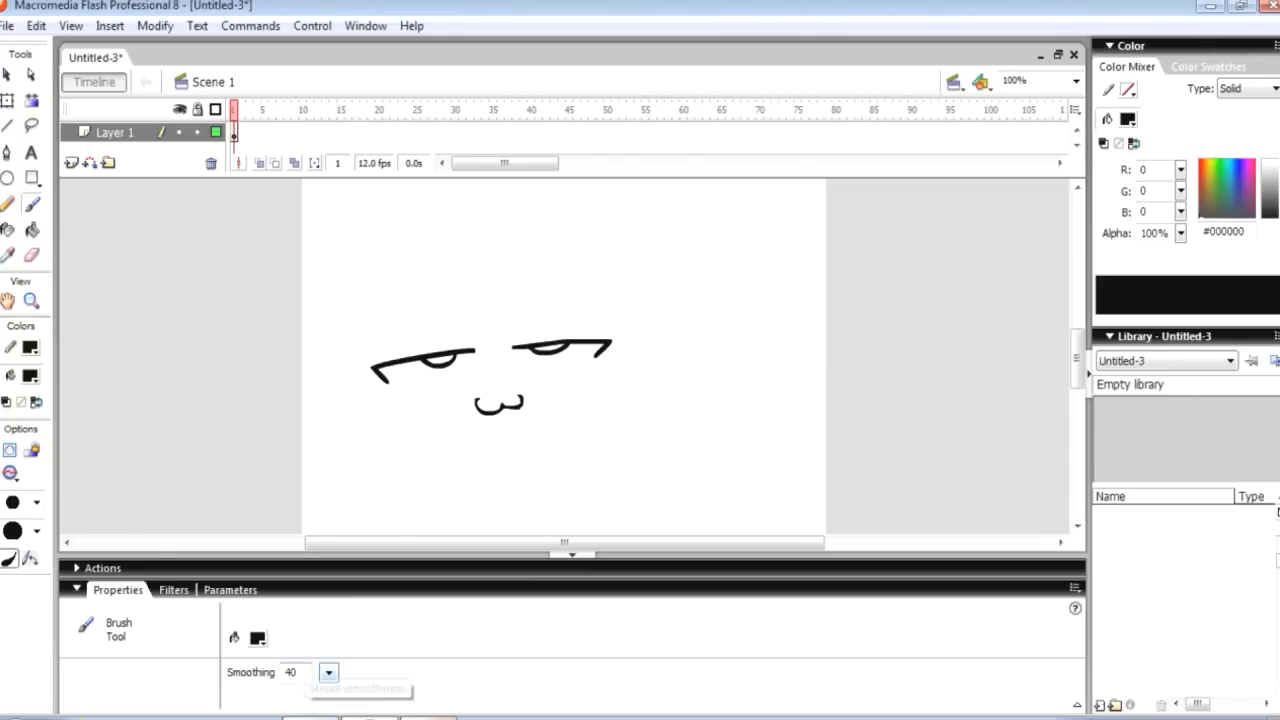
{"action": "left_click", "coordinate": [572, 555]}
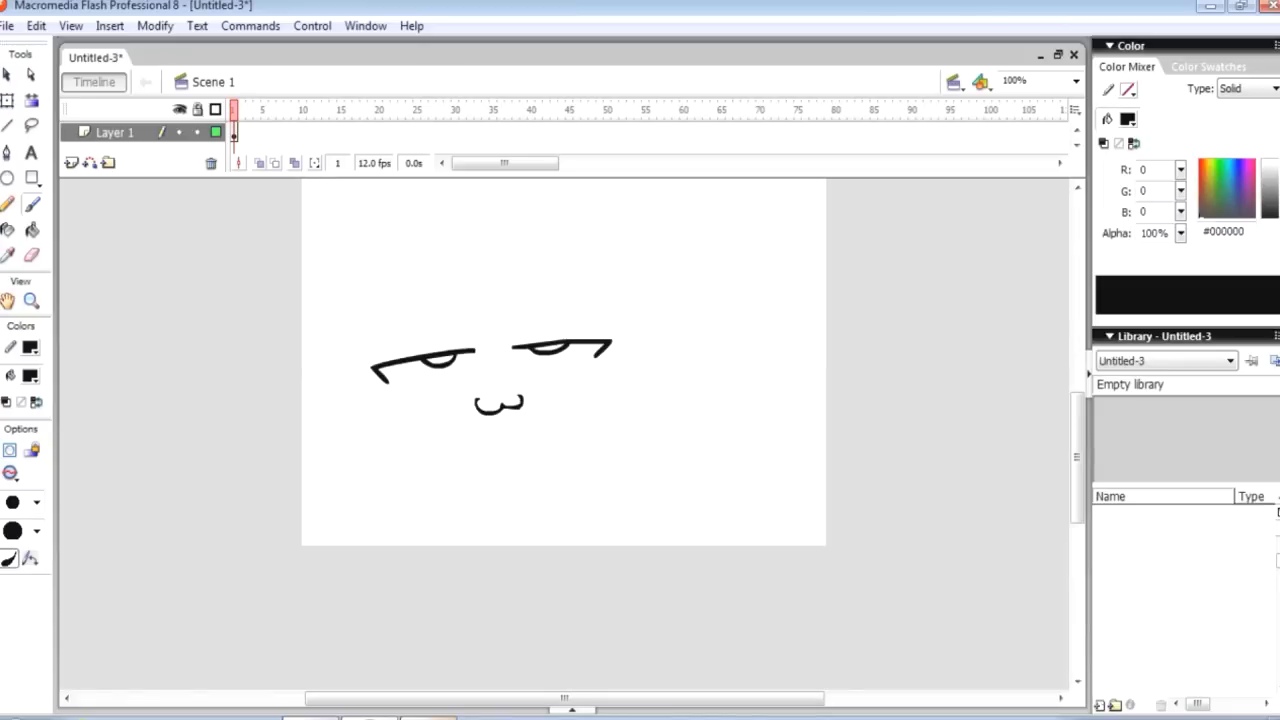
Delete the half-closed eyes and mouth from frame 1 of Layer 1
{"action": "left_click", "coordinate": [234, 134]}
{"action": "key", "text": "Delete"}
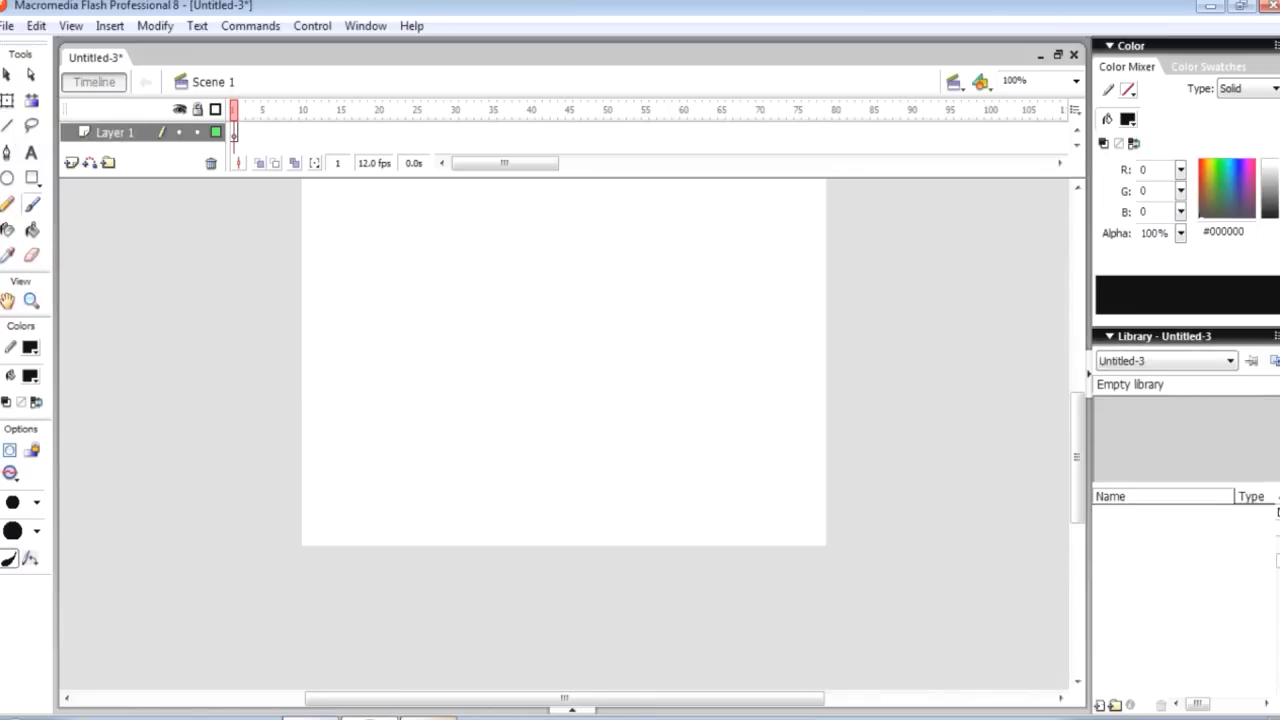
{"action": "scroll", "coordinate": [564, 430], "scroll_direction": "up", "scroll_amount": 3}
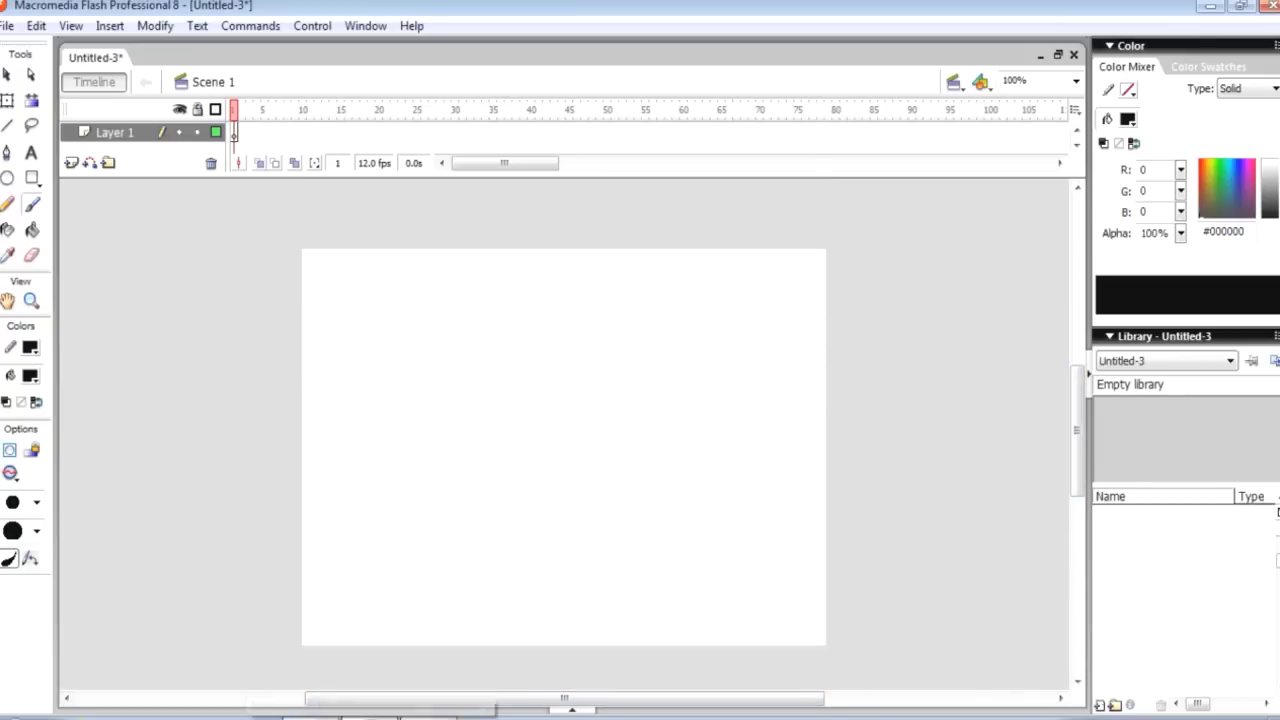
{"action": "left_click", "coordinate": [144, 479]}
{"action": "left_click", "coordinate": [170, 478]}
{"action": "left_click", "coordinate": [190, 477]}
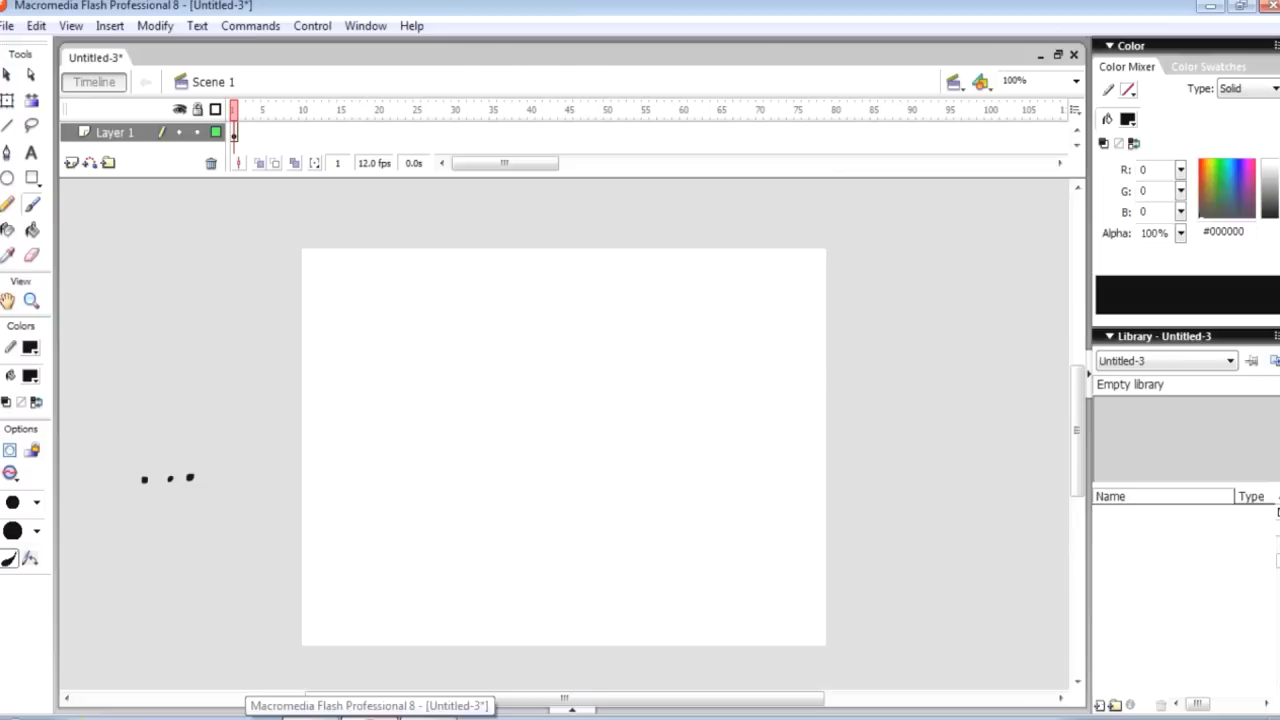
{"action": "key", "text": "ctrl+z"}
{"action": "key", "text": "ctrl+z"}
{"action": "key", "text": "ctrl+z"}
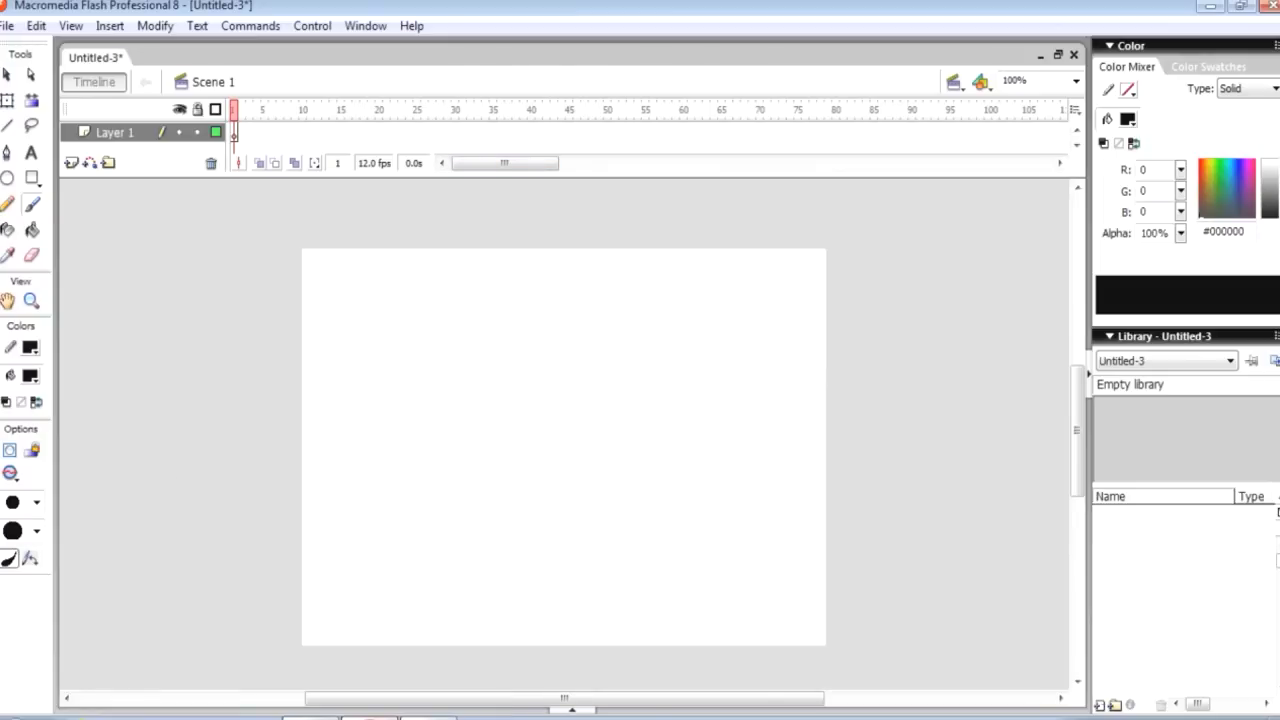
Brush a sample face with a jaw line, two dot eyes and a small mouth outside the stage, and delete it
{"action": "left_click_drag", "start_coordinate": [564, 698], "coordinate": [541, 698]}
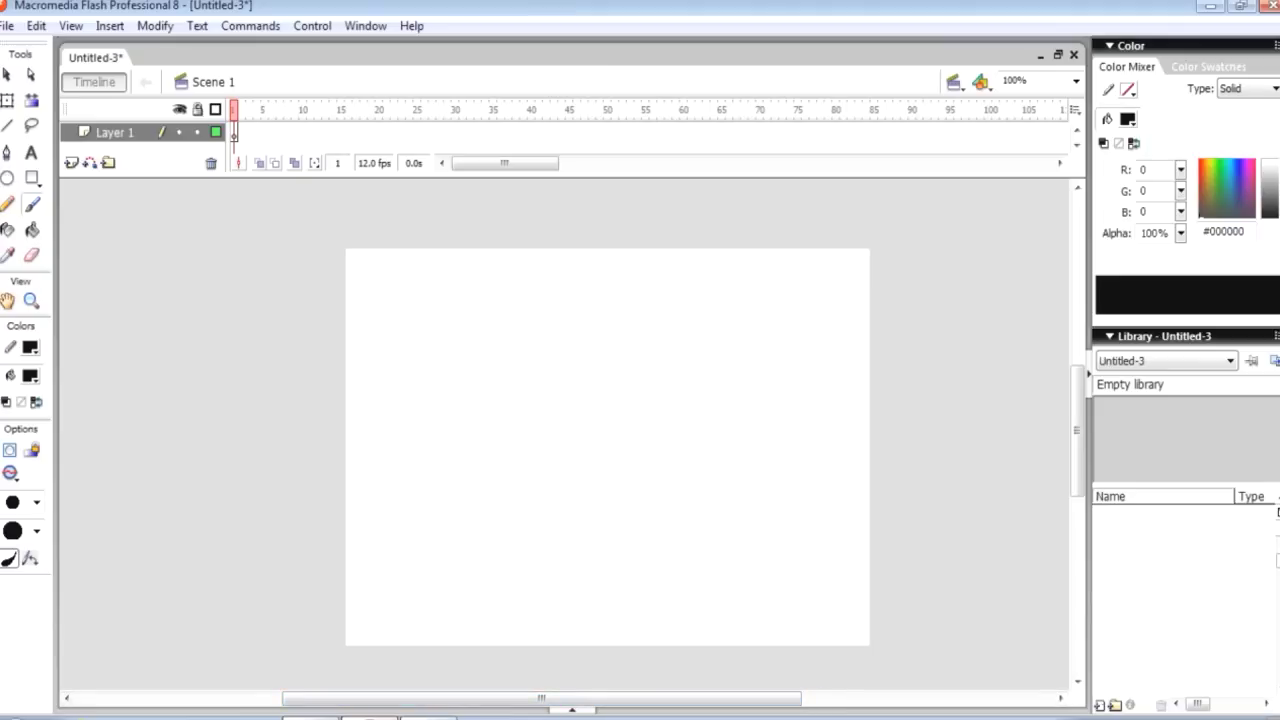
{"action": "mouse_move", "coordinate": [139, 304]}
{"action": "left_mouse_down"}
{"action": "mouse_move", "coordinate": [143, 380]}
{"action": "mouse_move", "coordinate": [127, 404]}
{"action": "mouse_move", "coordinate": [190, 432]}
{"action": "mouse_move", "coordinate": [297, 388]}
{"action": "left_mouse_up"}
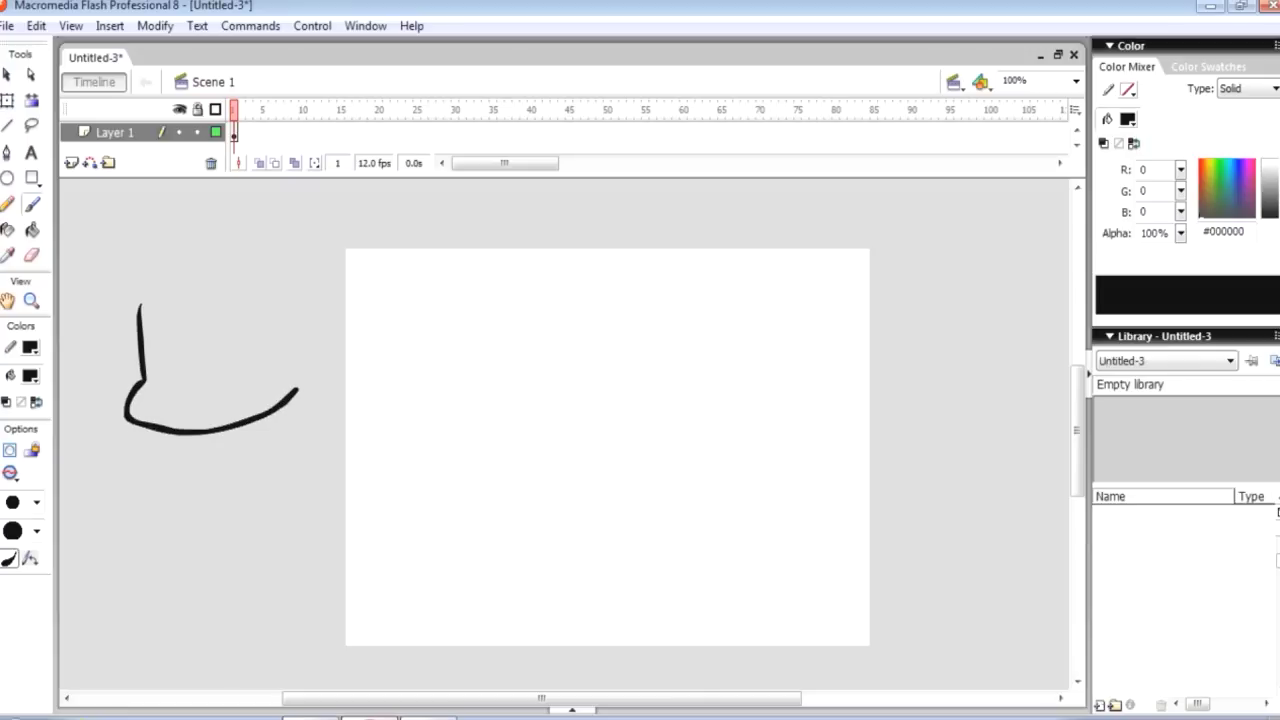
{"action": "left_click", "coordinate": [156, 346]}
{"action": "left_click", "coordinate": [224, 338]}
{"action": "left_click_drag", "start_coordinate": [154, 346], "coordinate": [226, 337]}
{"action": "left_click_drag", "start_coordinate": [178, 372], "coordinate": [199, 372]}
{"action": "key", "text": "ctrl+a"}
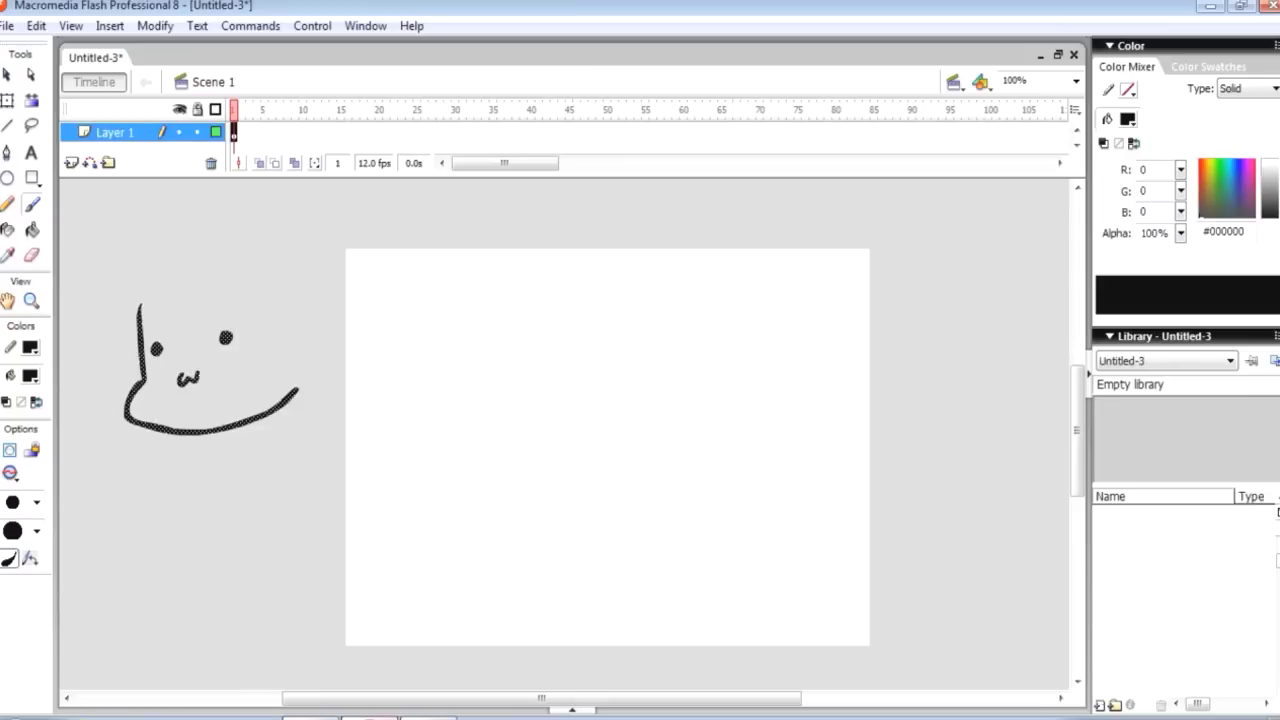
{"action": "key", "text": "Delete"}
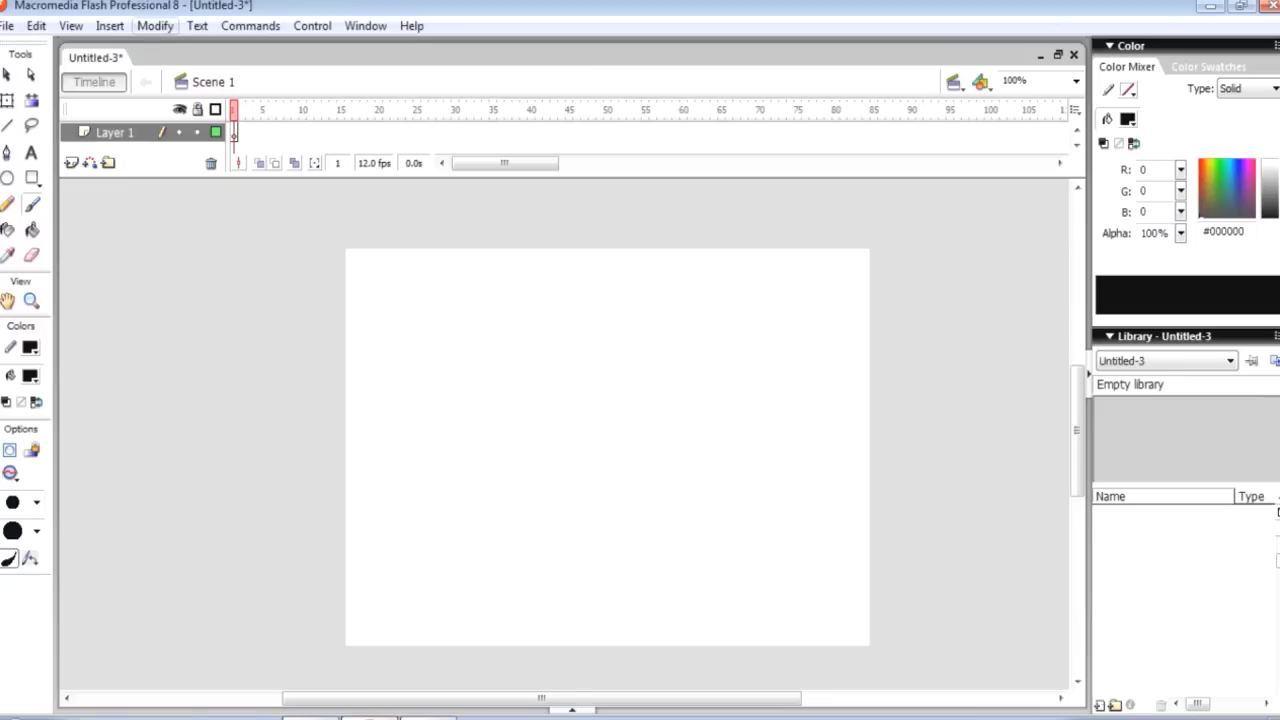
Set the document dimensions to 1280 x 720 px and the frame rate to 20 fps
{"action": "left_click", "coordinate": [155, 26]}
{"action": "key", "text": "Return"}
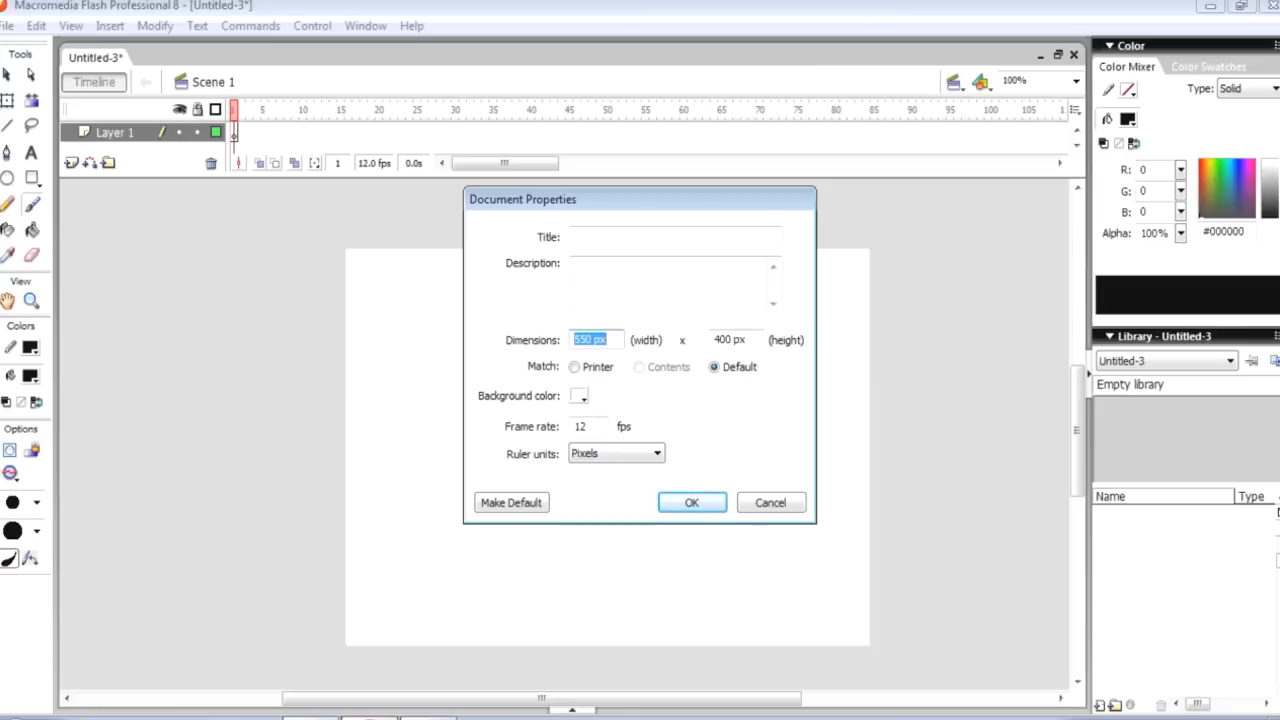
{"action": "double_click", "coordinate": [584, 426]}
{"action": "type", "text": "20"}
{"action": "left_click_drag", "start_coordinate": [608, 340], "coordinate": [572, 340]}
{"action": "type", "text": "1280"}
{"action": "key", "text": "Tab"}
{"action": "type", "text": "720"}
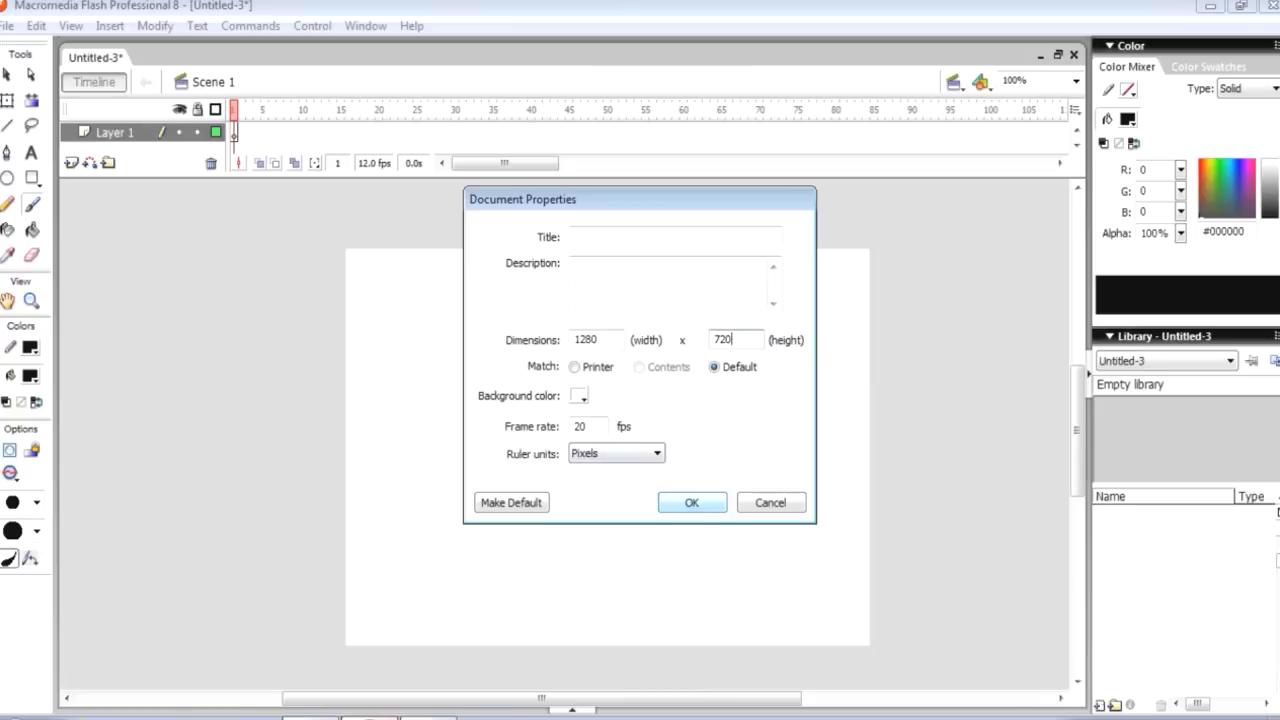
{"action": "left_click", "coordinate": [692, 502]}
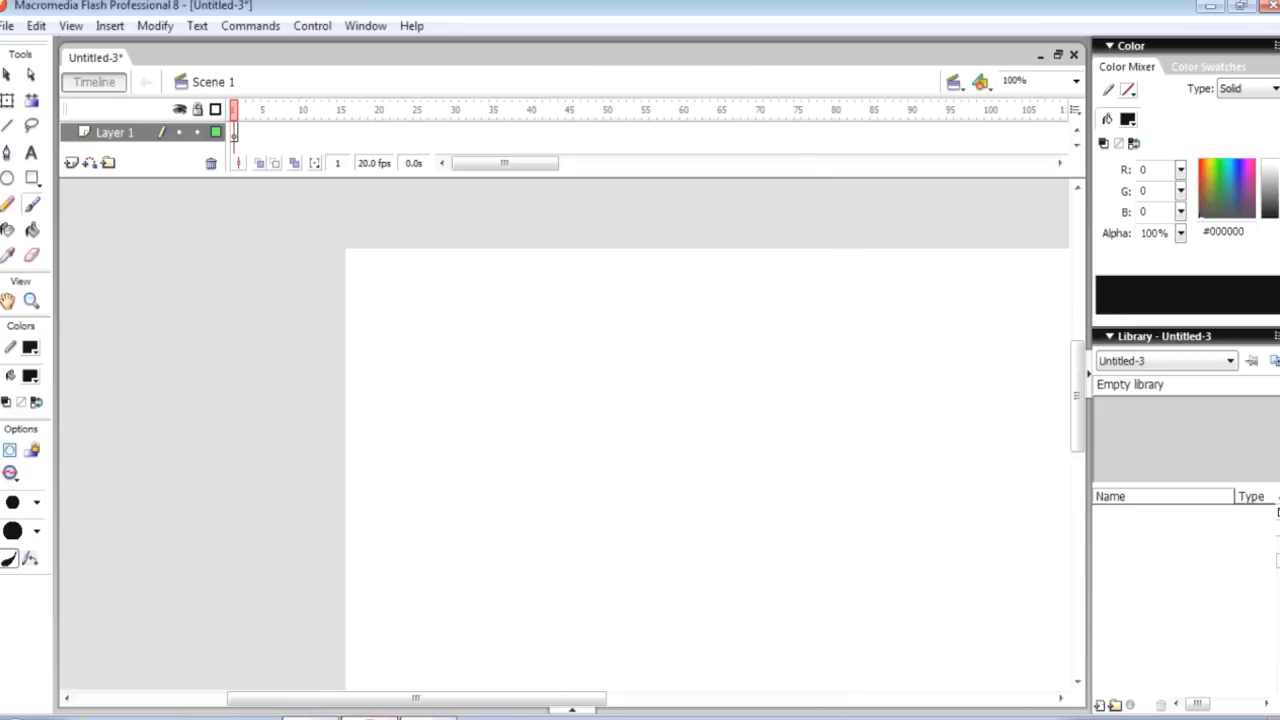
Brush a black circle outline freehand in the lower-left part of the stage on frame 1
{"action": "left_click", "coordinate": [32, 301]}
{"action": "left_click", "coordinate": [32, 450]}
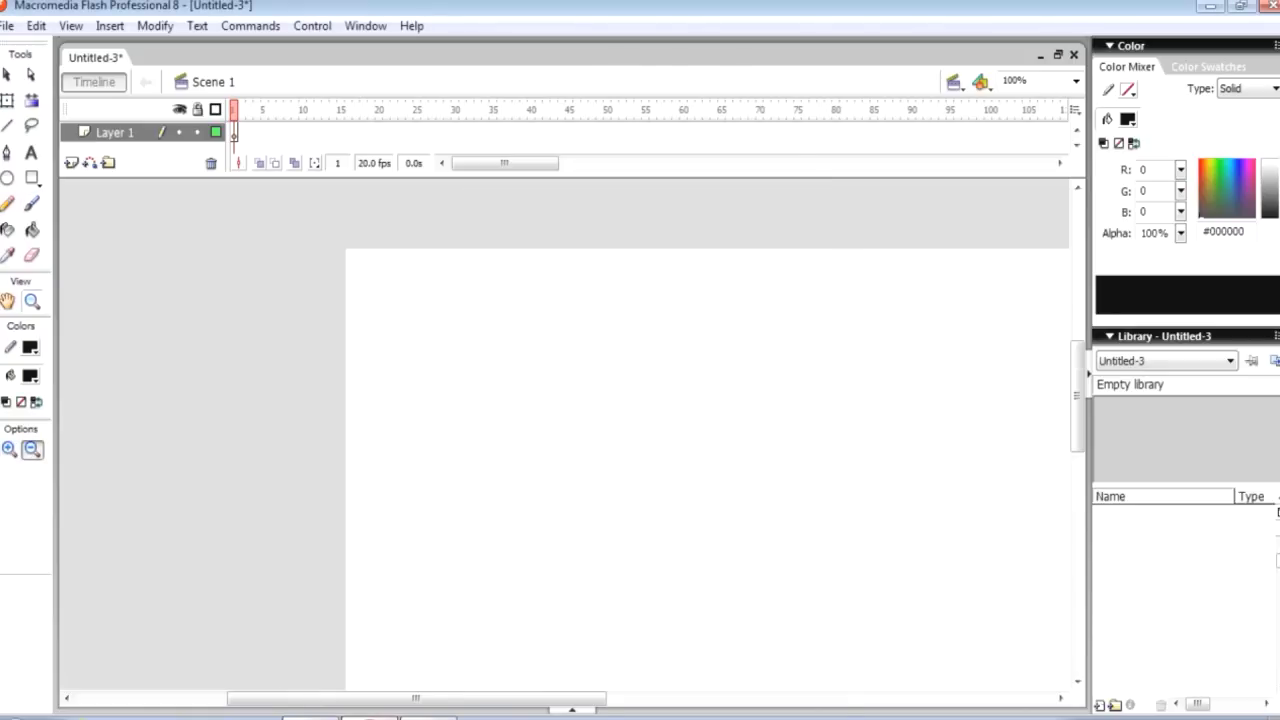
{"action": "left_click", "coordinate": [420, 352]}
{"action": "left_click", "coordinate": [9, 450]}
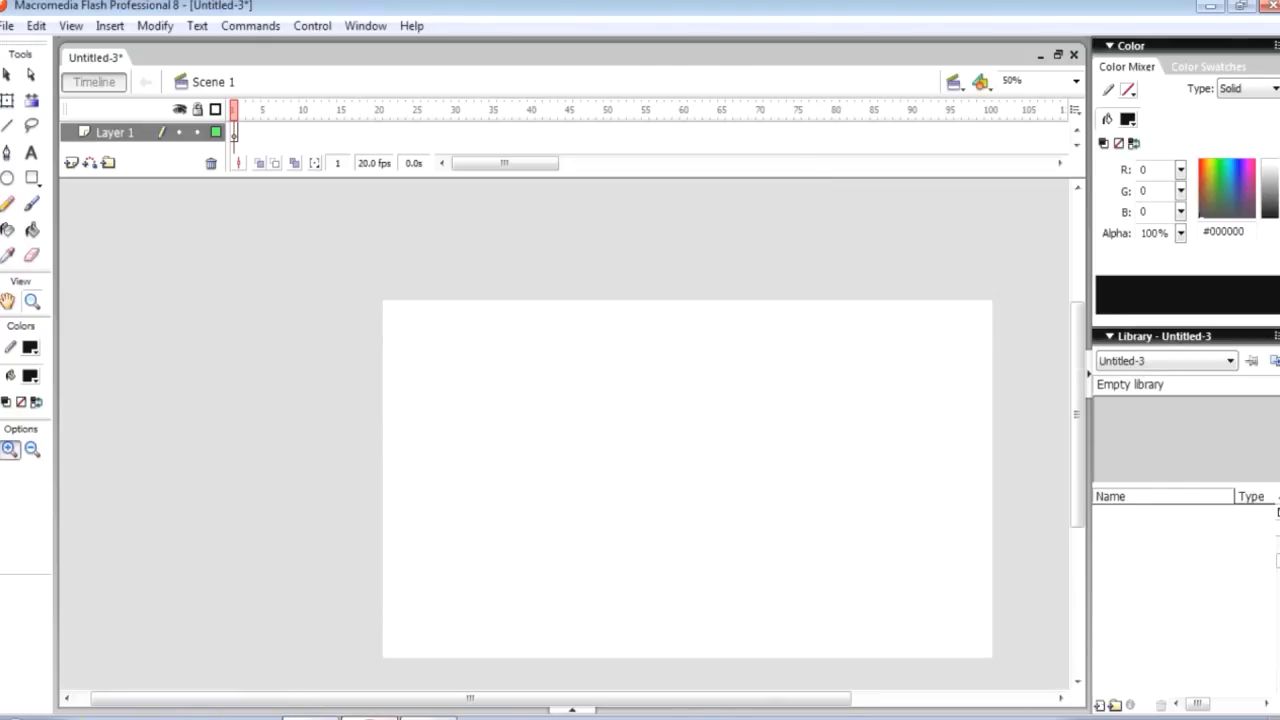
{"action": "left_click_drag", "start_coordinate": [378, 294], "coordinate": [1010, 666]}
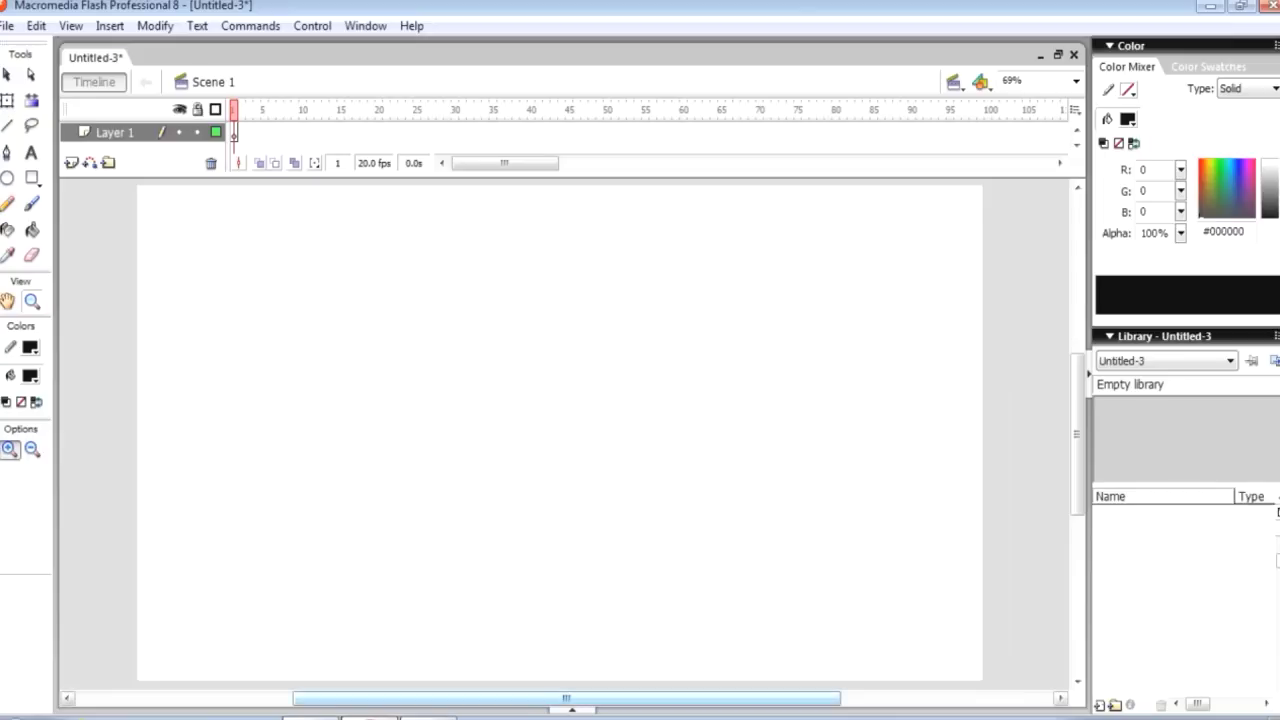
{"action": "left_click", "coordinate": [31, 203]}
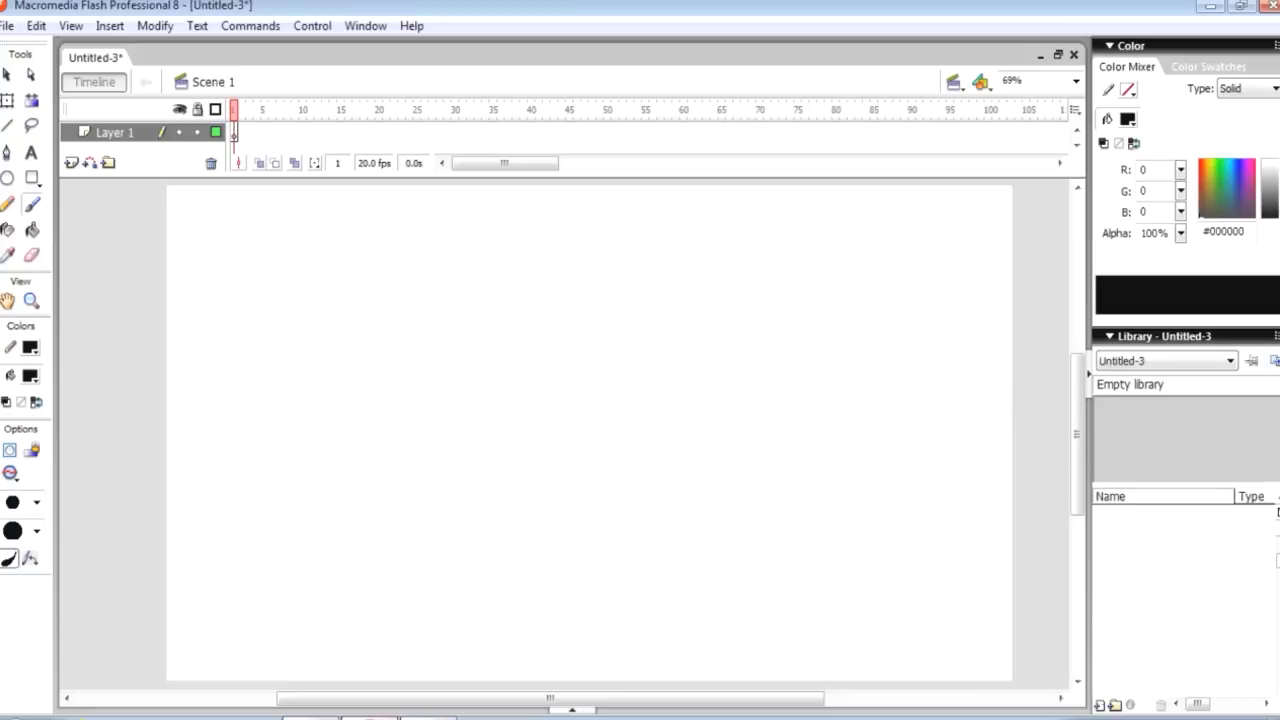
{"action": "mouse_move", "coordinate": [383, 487]}
{"action": "left_mouse_down"}
{"action": "mouse_move", "coordinate": [311, 446]}
{"action": "mouse_move", "coordinate": [251, 478]}
{"action": "mouse_move", "coordinate": [232, 541]}
{"action": "mouse_move", "coordinate": [243, 585]}
{"action": "mouse_move", "coordinate": [287, 616]}
{"action": "mouse_move", "coordinate": [327, 620]}
{"action": "mouse_move", "coordinate": [394, 570]}
{"action": "mouse_move", "coordinate": [372, 476]}
{"action": "left_mouse_up"}
Smooth the circle's outline twice and deselect it
{"action": "right_click", "coordinate": [399, 506]}
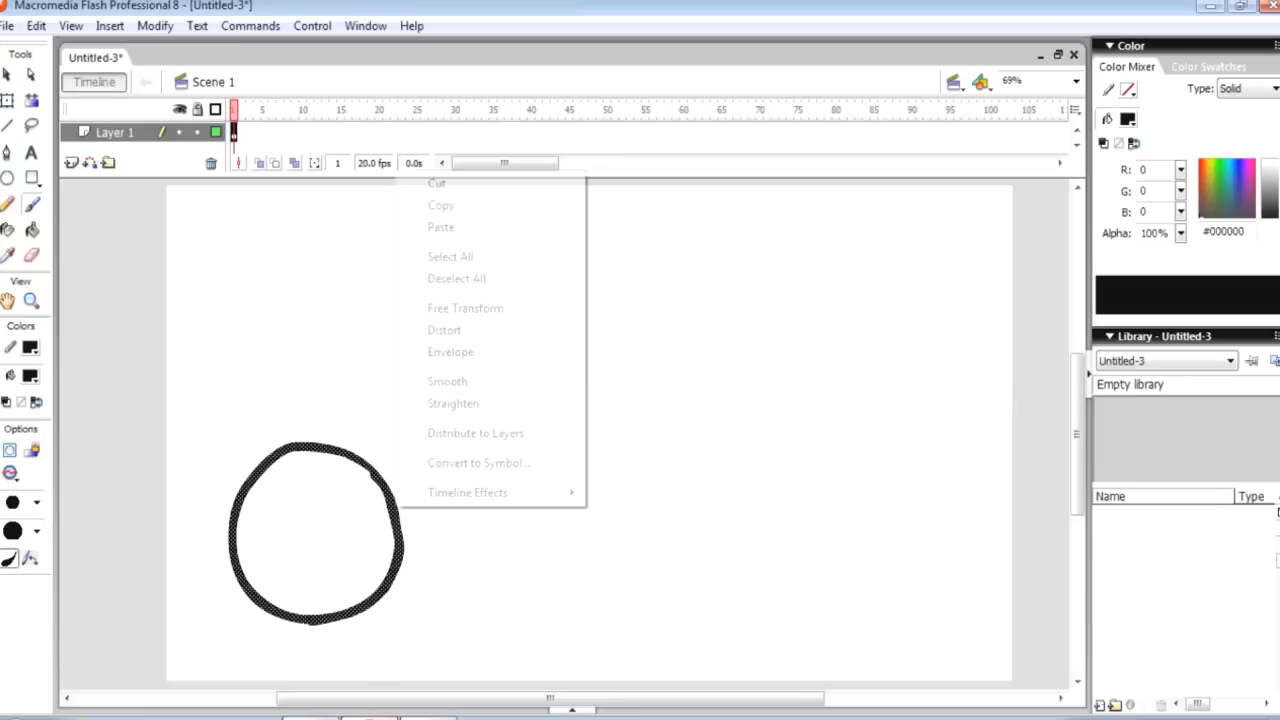
{"action": "left_click", "coordinate": [448, 382]}
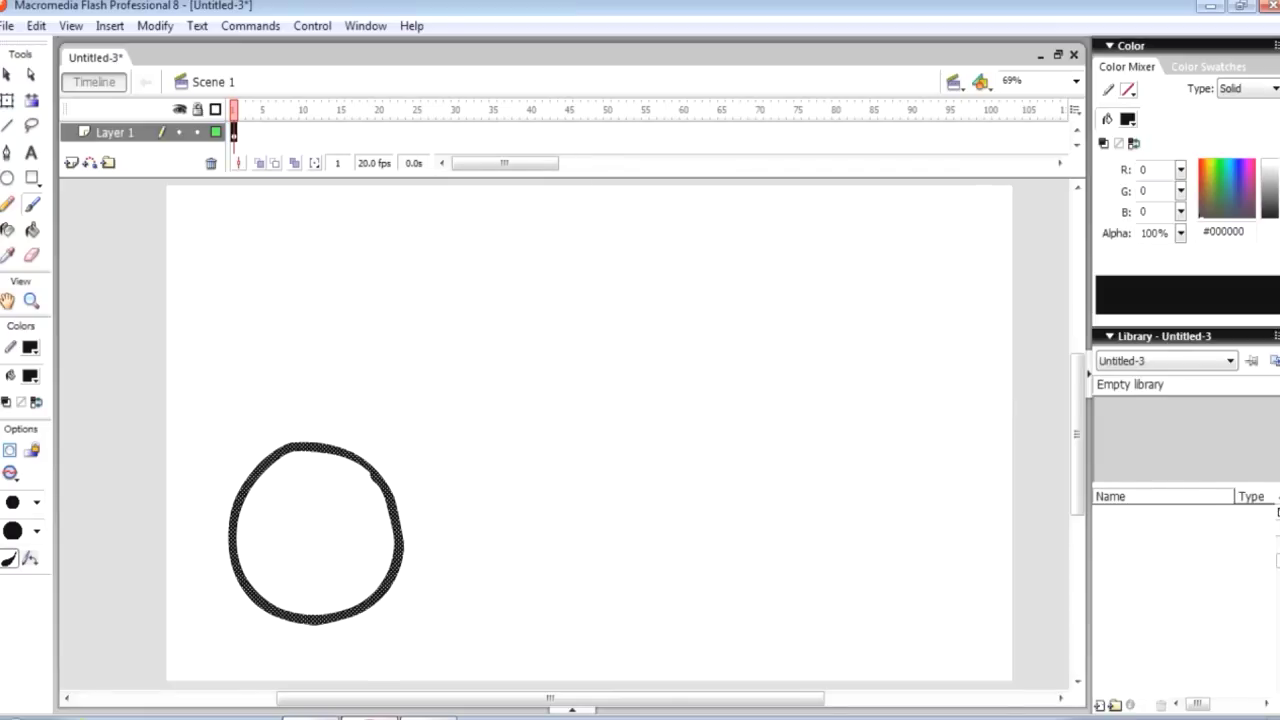
{"action": "key", "text": "ctrl+y"}
{"action": "left_click", "coordinate": [7, 75]}
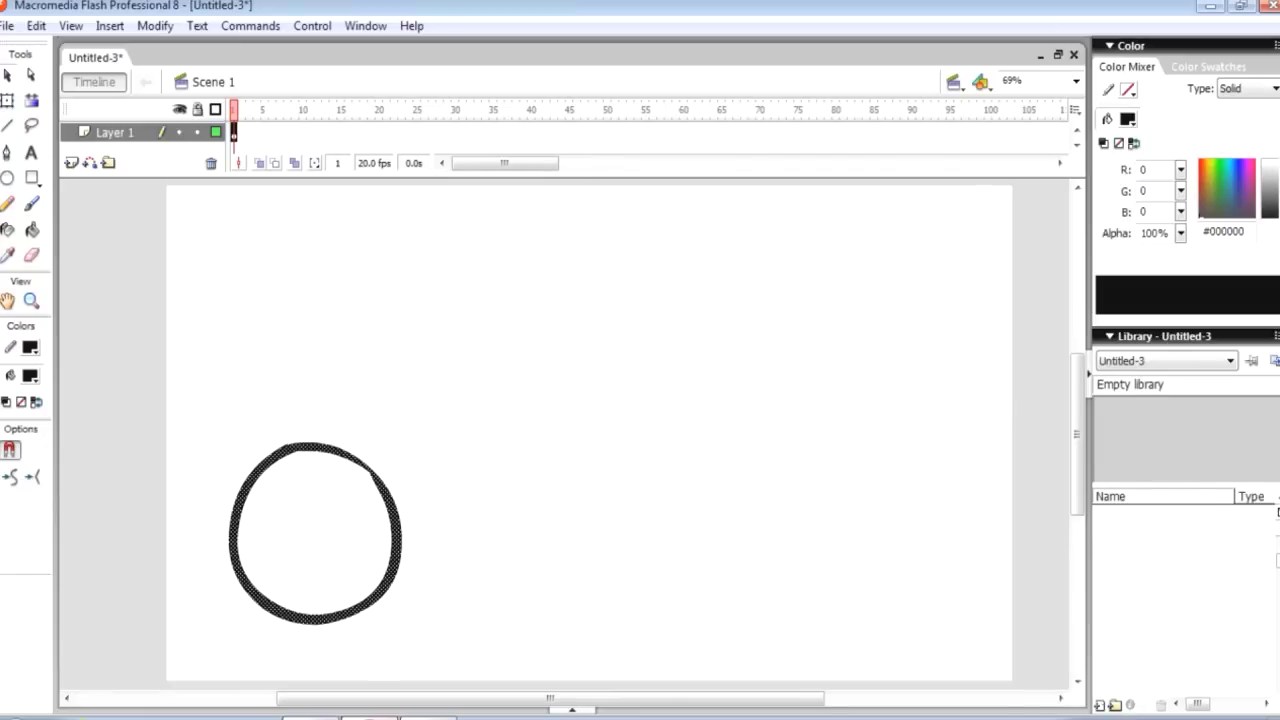
{"action": "left_click", "coordinate": [240, 270]}
Touch up the thin upper-right part of the circle's outline with the Brush tool
{"action": "left_click", "coordinate": [32, 204]}
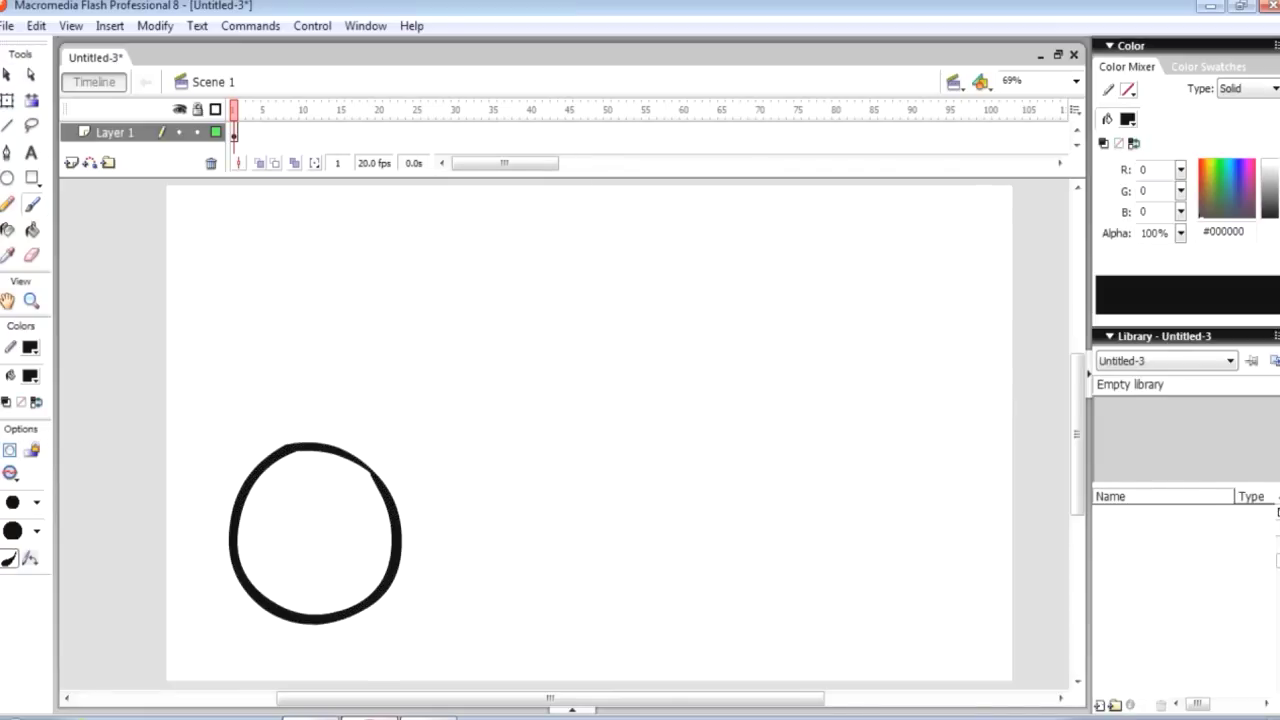
{"action": "scroll", "coordinate": [620, 430], "scroll_direction": "down", "scroll_amount": 3}
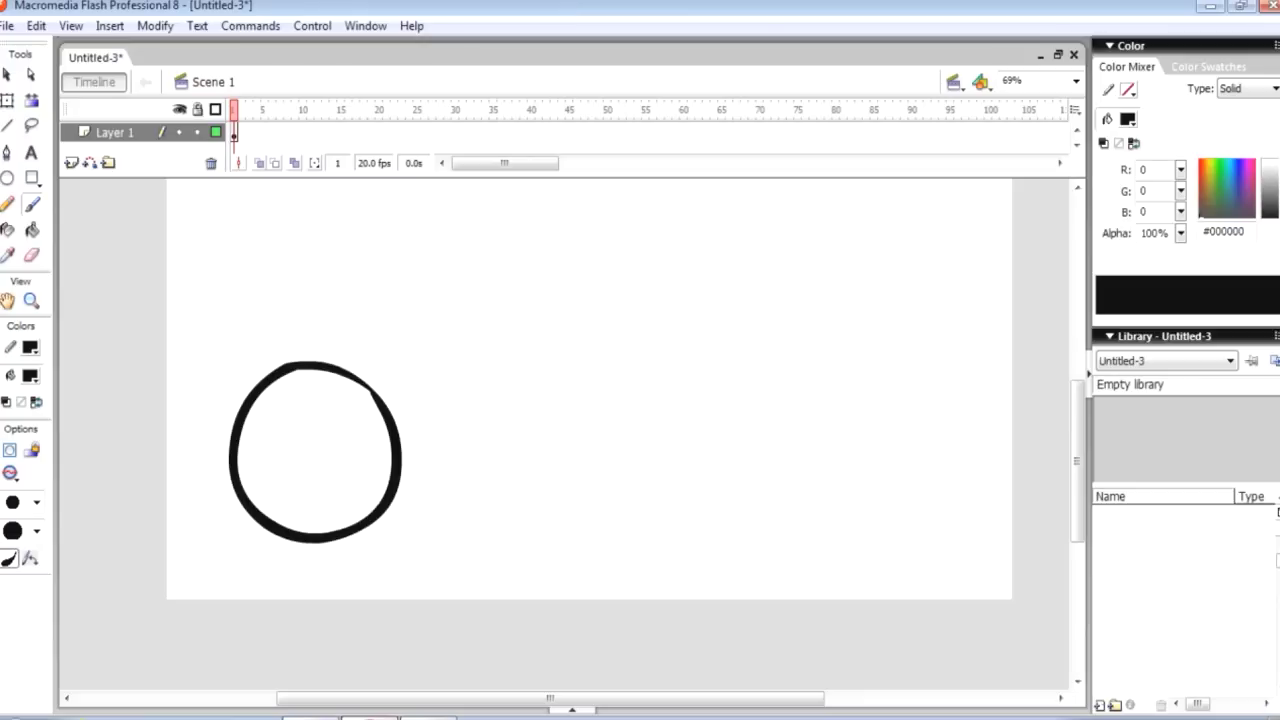
{"action": "mouse_move", "coordinate": [292, 369]}
{"action": "left_mouse_down"}
{"action": "mouse_move", "coordinate": [338, 371]}
{"action": "mouse_move", "coordinate": [378, 404]}
{"action": "left_mouse_up"}
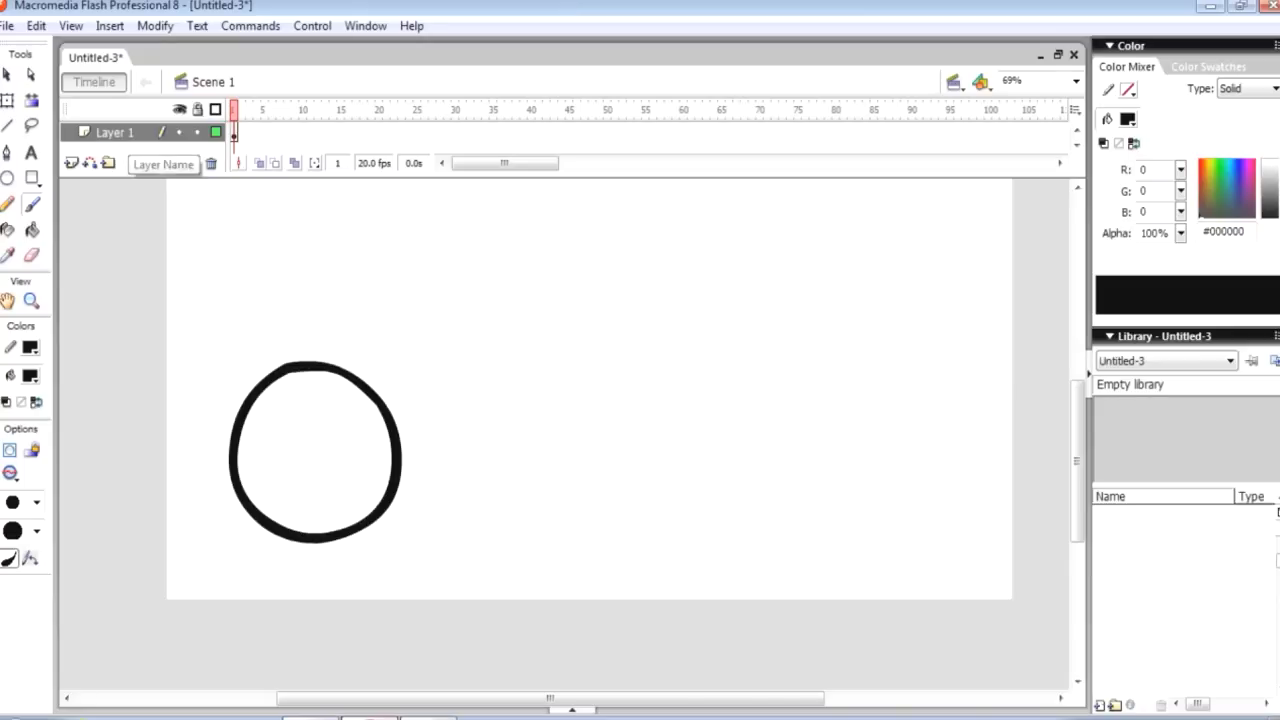
Insert a keyframe at frame 5 of Layer 1
{"action": "left_click", "coordinate": [118, 132]}
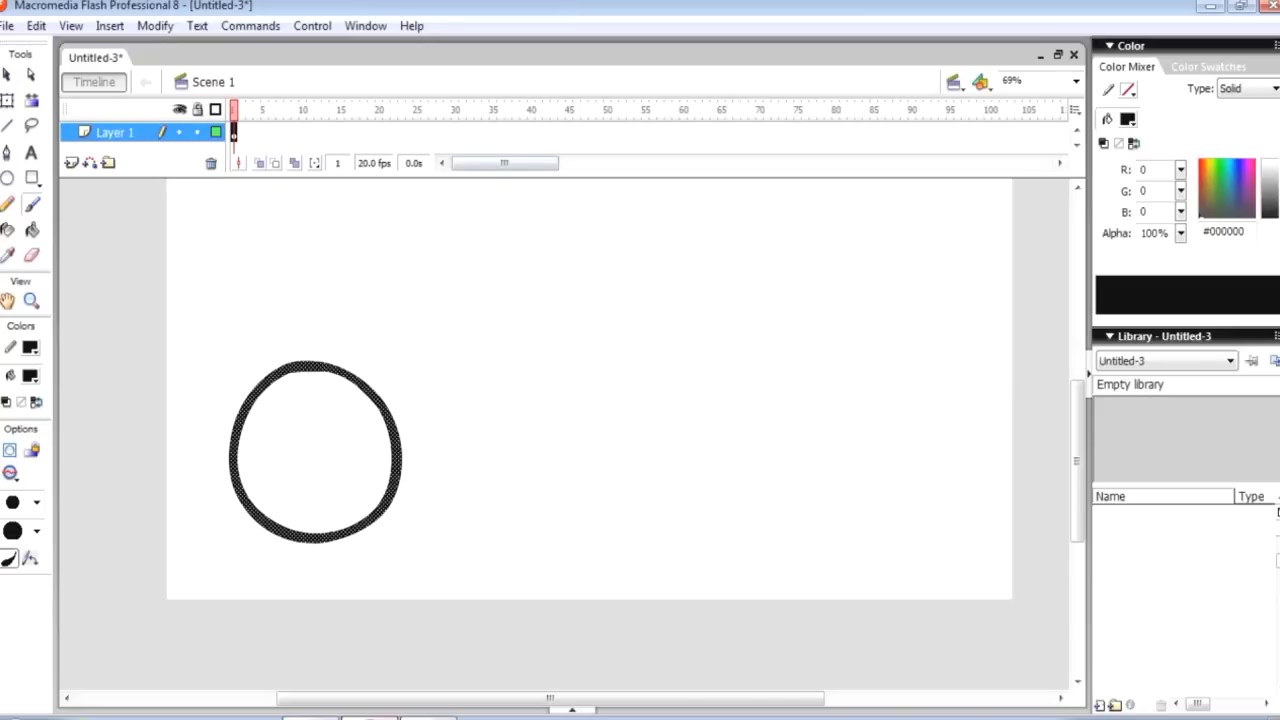
{"action": "key", "text": "Escape"}
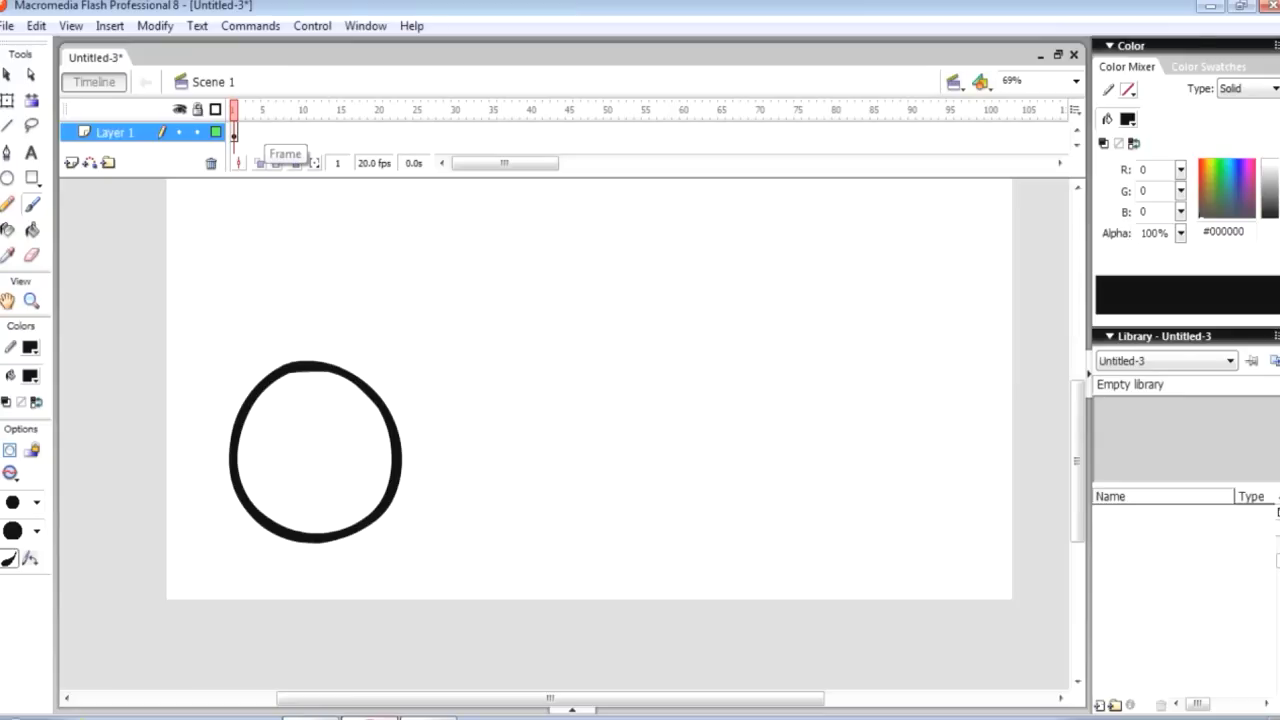
{"action": "left_click", "coordinate": [234, 134]}
{"action": "right_click", "coordinate": [265, 133]}
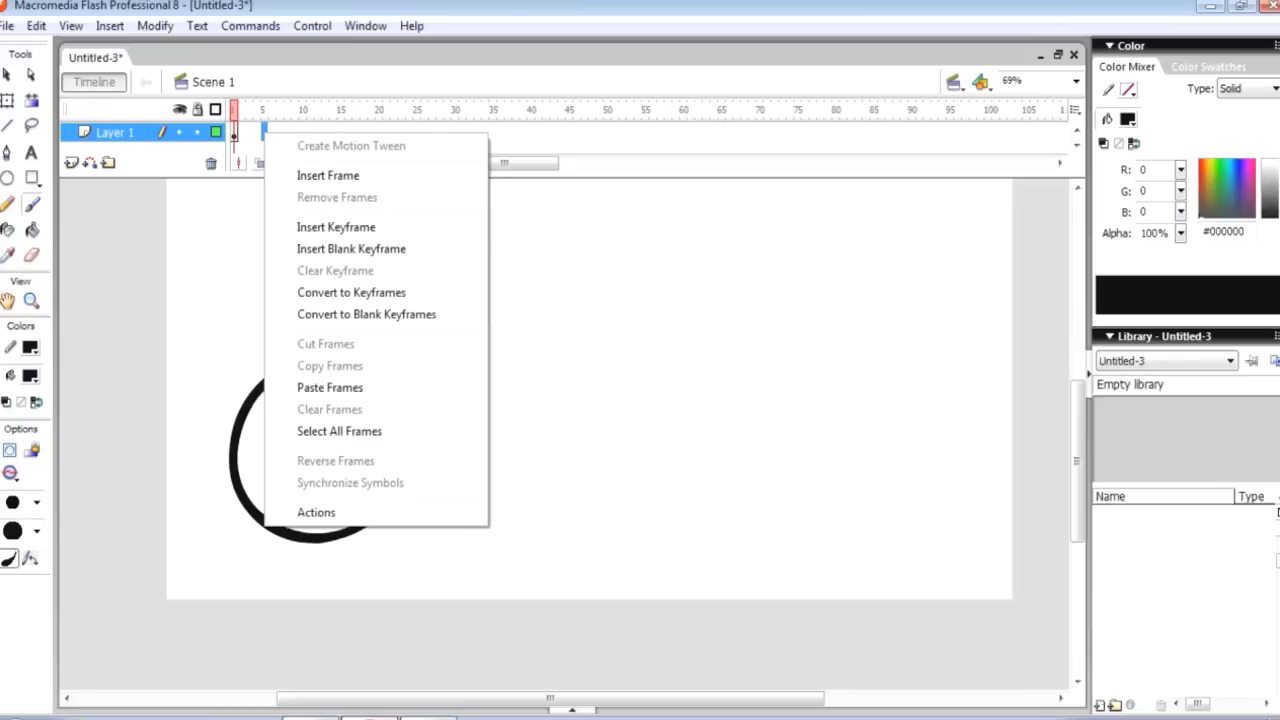
{"action": "left_click", "coordinate": [336, 227]}
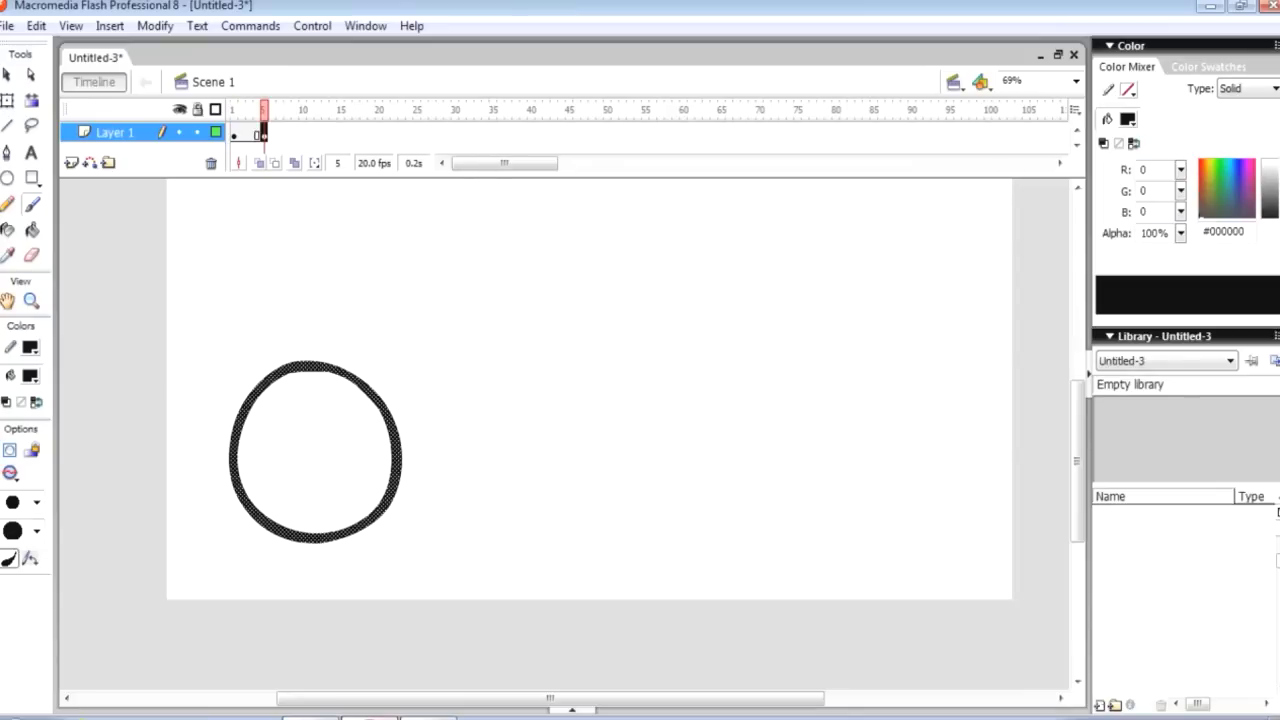
Try inserting an additional keyframe at frame 6 of Layer 1, and undo it
{"action": "left_click", "coordinate": [109, 25]}
{"action": "mouse_move", "coordinate": [60, 78]}
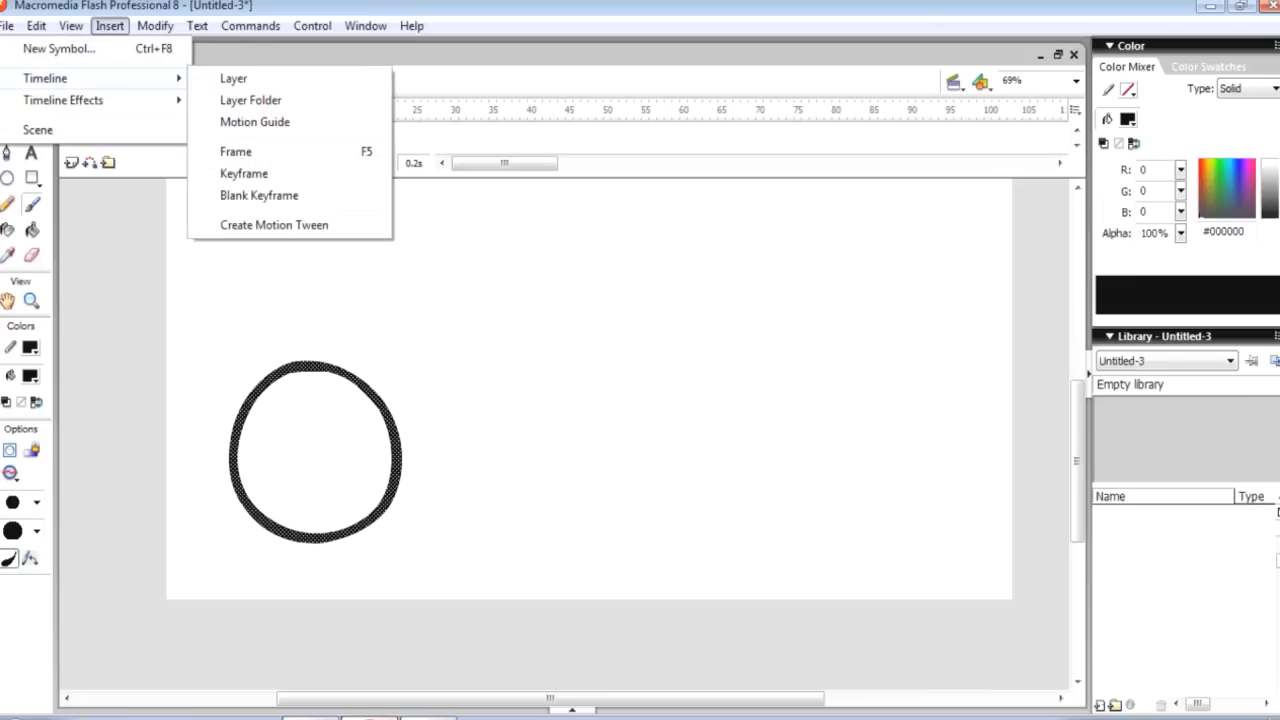
{"action": "left_click", "coordinate": [244, 173]}
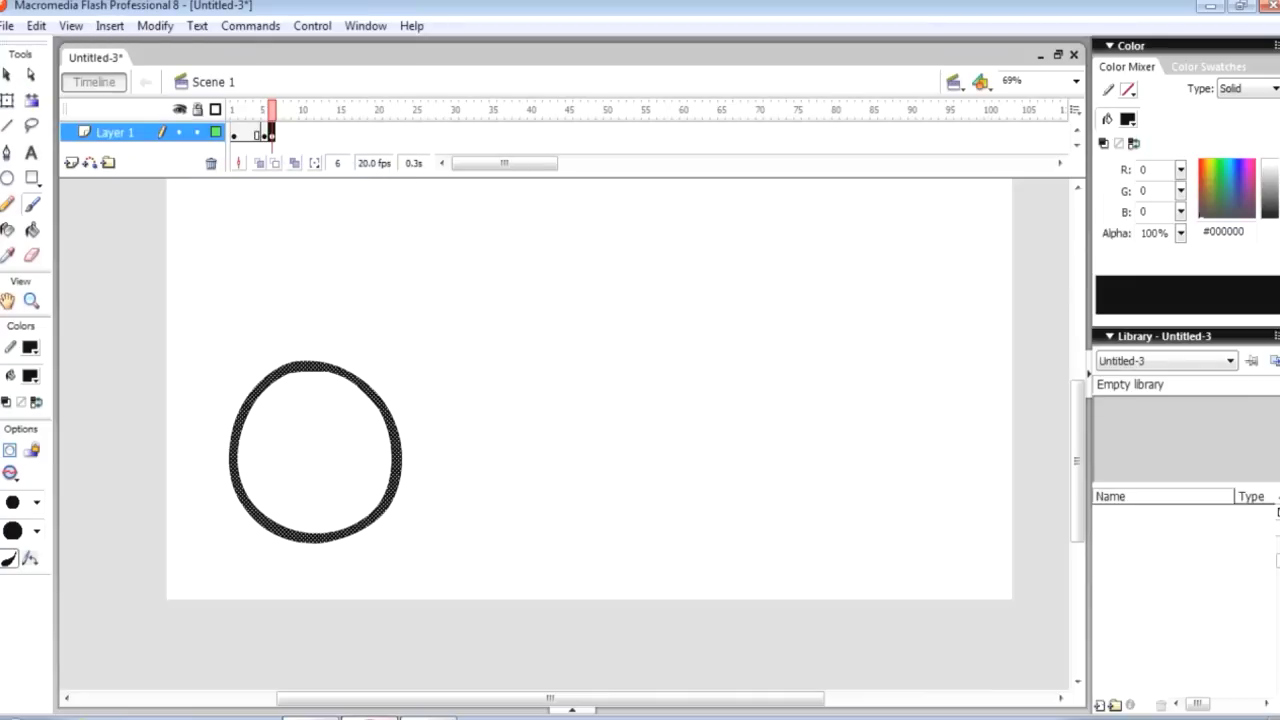
{"action": "key", "text": "ctrl+z"}
Compare the circle in frames 4 and 5 of Layer 1 by stepping between them
{"action": "left_click_drag", "start_coordinate": [550, 698], "coordinate": [521, 698]}
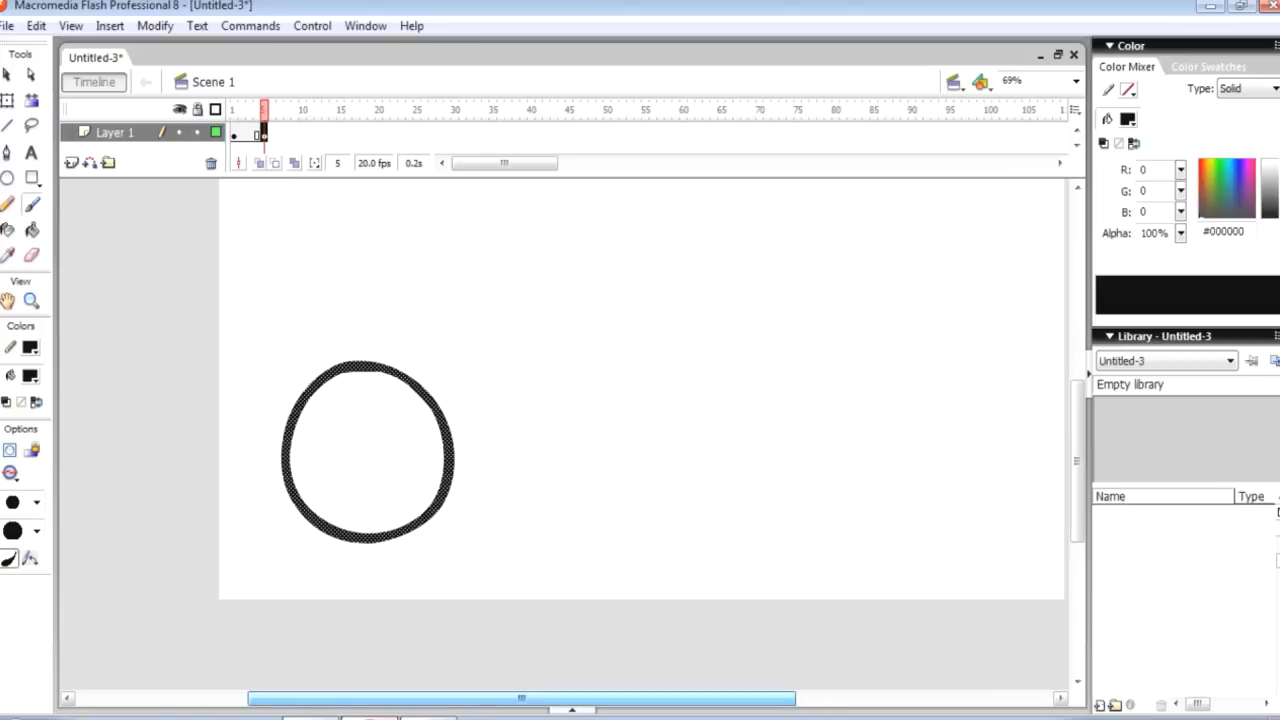
{"action": "left_click", "coordinate": [257, 133]}
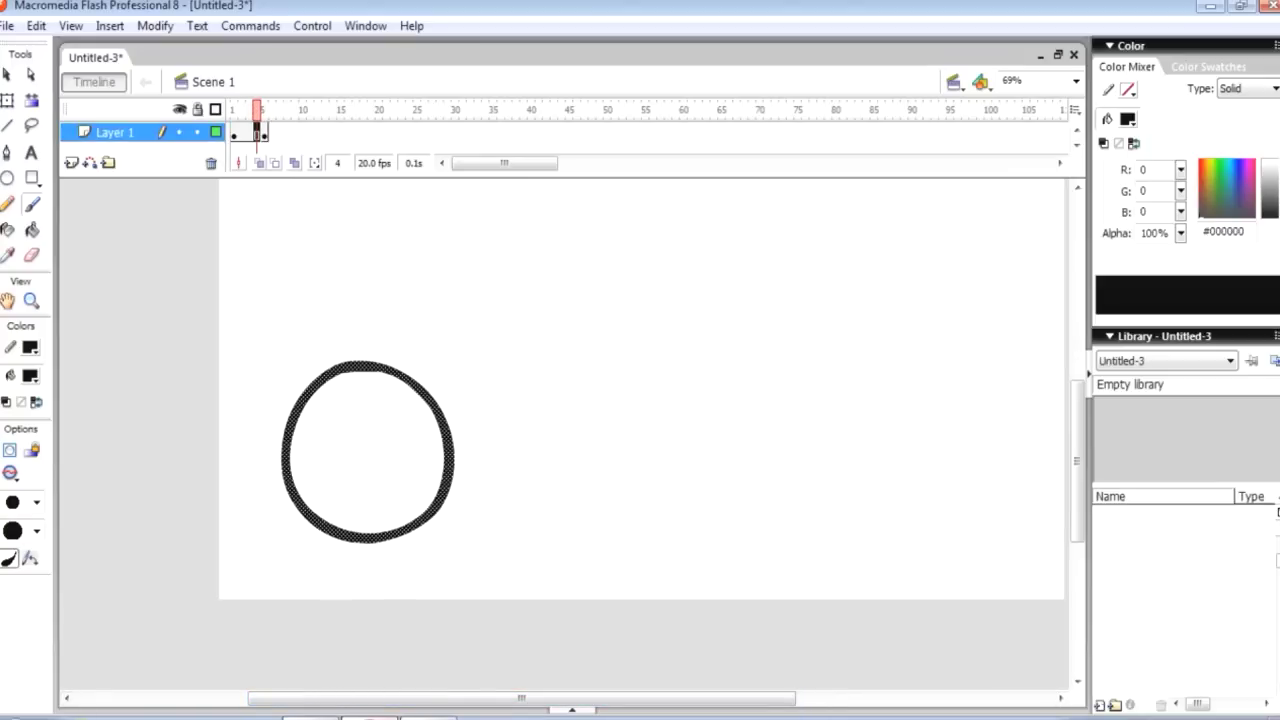
{"action": "key", "text": "Return"}
{"action": "key", "text": "period"}
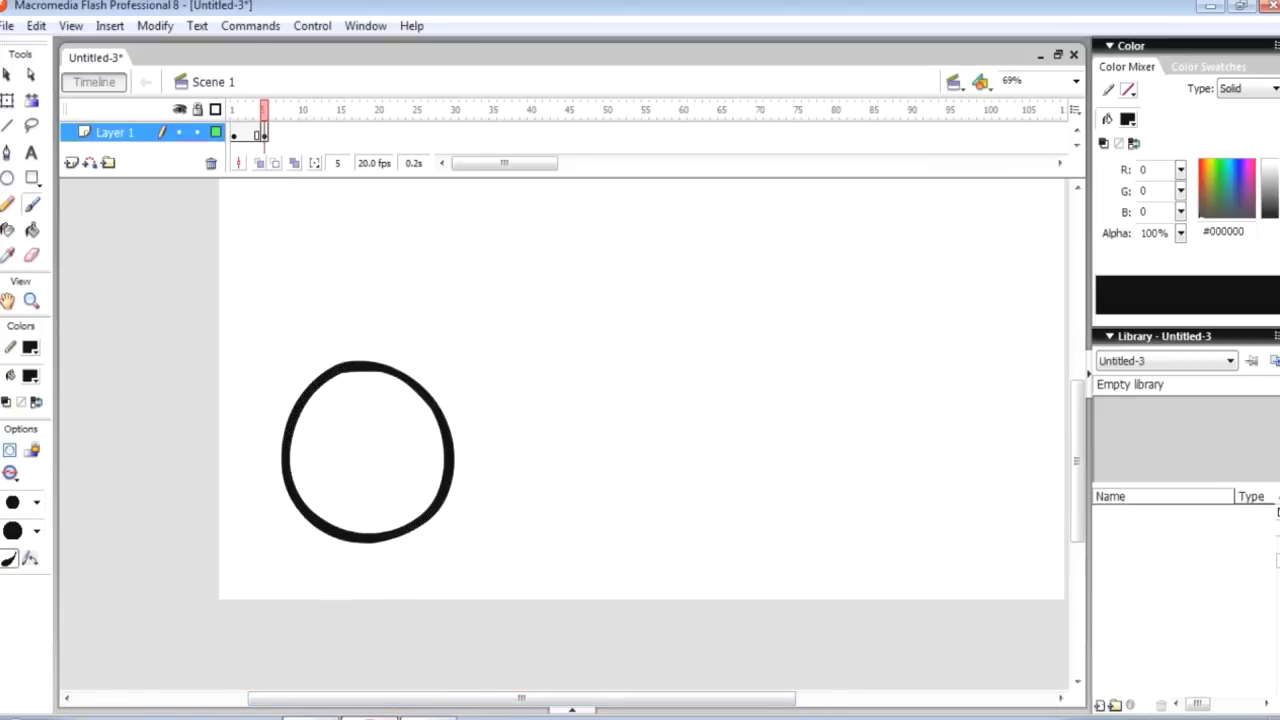
{"action": "left_click", "coordinate": [264, 134]}
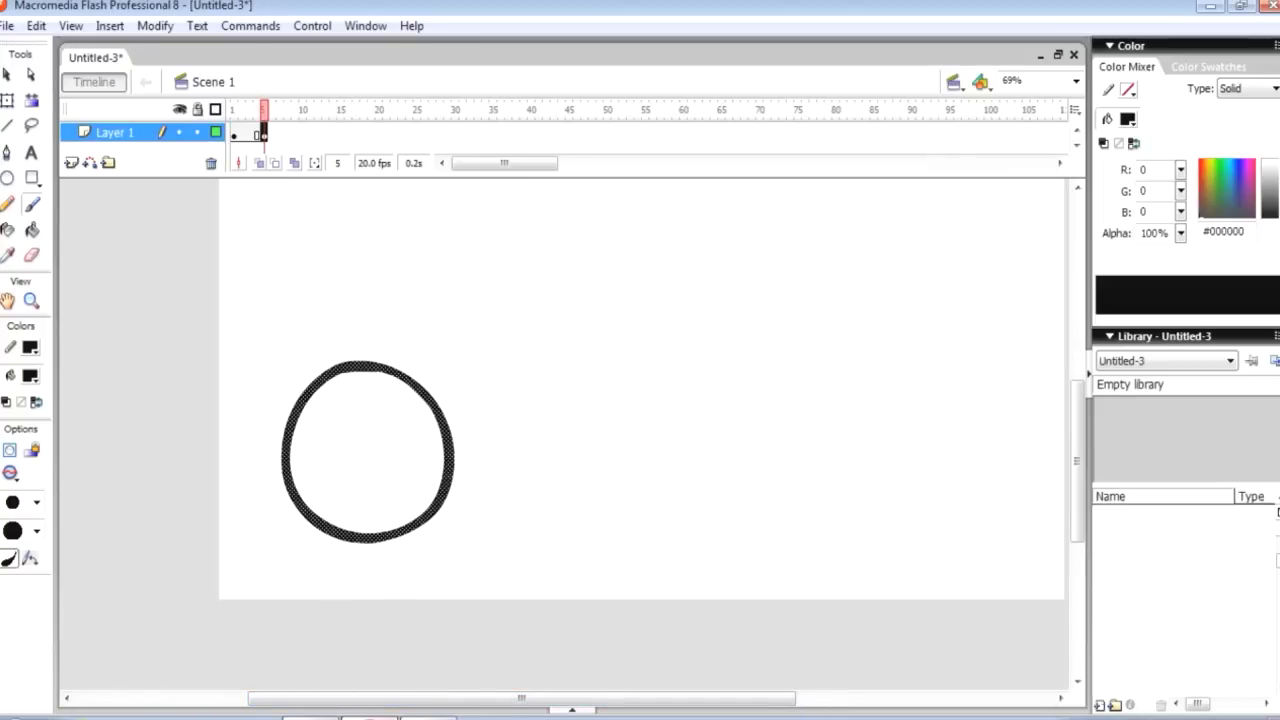
{"action": "key", "text": "comma"}
{"action": "key", "text": "period"}
Erase the entire circle from frame 5 of Layer 1 with the Eraser tool
{"action": "key", "text": "e"}
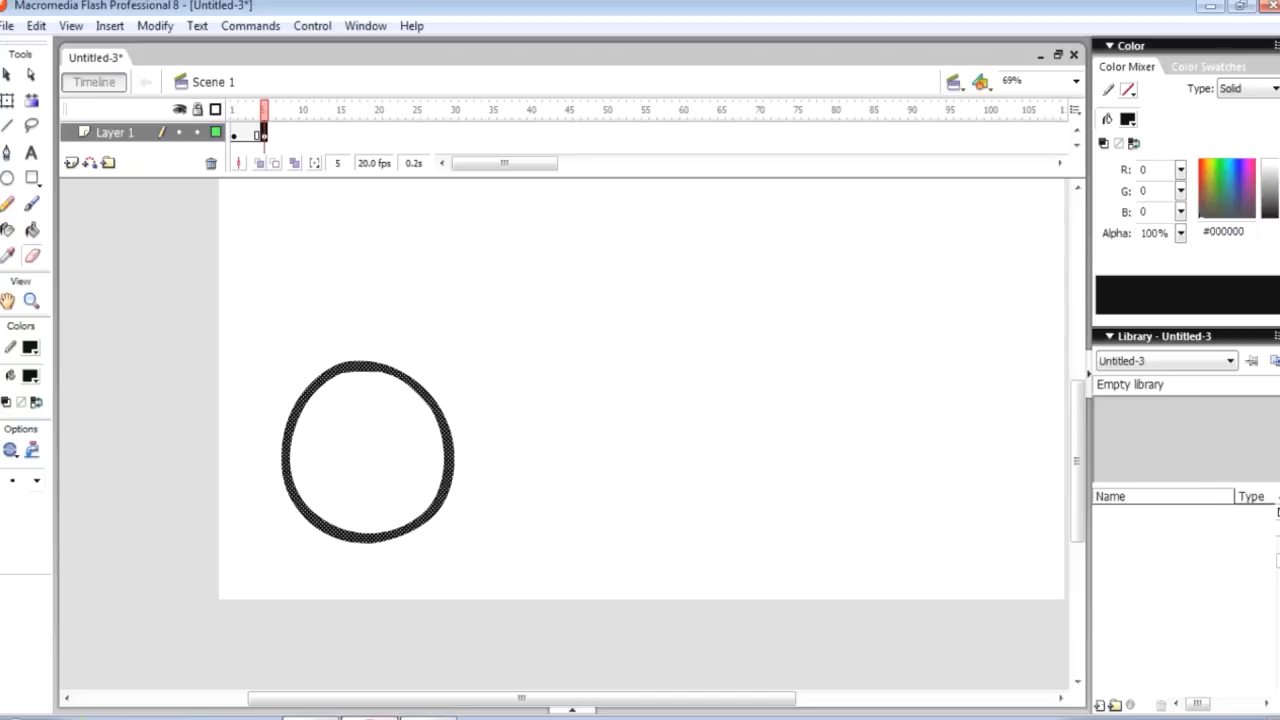
{"action": "left_click", "coordinate": [36, 480]}
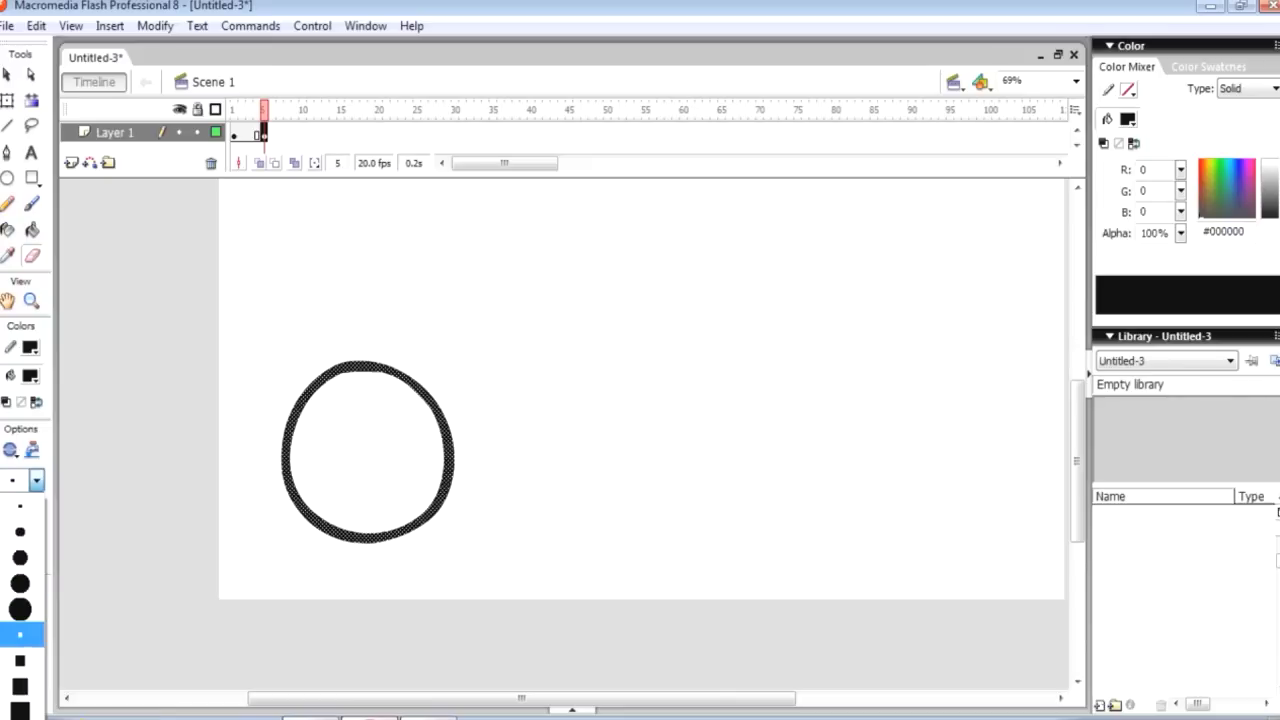
{"action": "left_click", "coordinate": [22, 634]}
{"action": "mouse_move", "coordinate": [285, 405]}
{"action": "left_mouse_down"}
{"action": "mouse_move", "coordinate": [297, 520]}
{"action": "mouse_move", "coordinate": [328, 530]}
{"action": "mouse_move", "coordinate": [394, 532]}
{"action": "mouse_move", "coordinate": [432, 500]}
{"action": "mouse_move", "coordinate": [452, 430]}
{"action": "left_mouse_up"}
{"action": "mouse_move", "coordinate": [368, 600]}
{"action": "left_mouse_down"}
{"action": "mouse_move", "coordinate": [398, 375]}
{"action": "mouse_move", "coordinate": [318, 384]}
{"action": "left_mouse_up"}
Switch to the Brush tool and turn on Onion Skin as a drawing guide for frame 5
{"action": "key", "text": "b"}
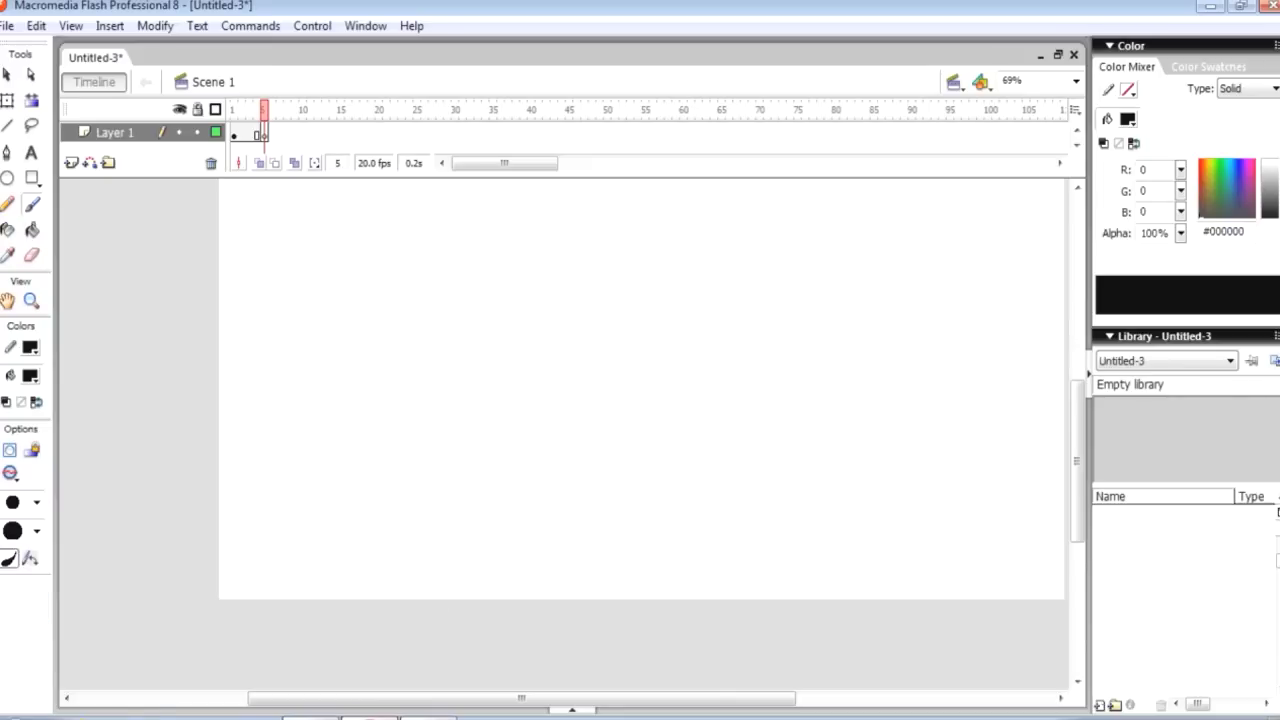
{"action": "left_click_drag", "start_coordinate": [1077, 461], "coordinate": [1077, 445]}
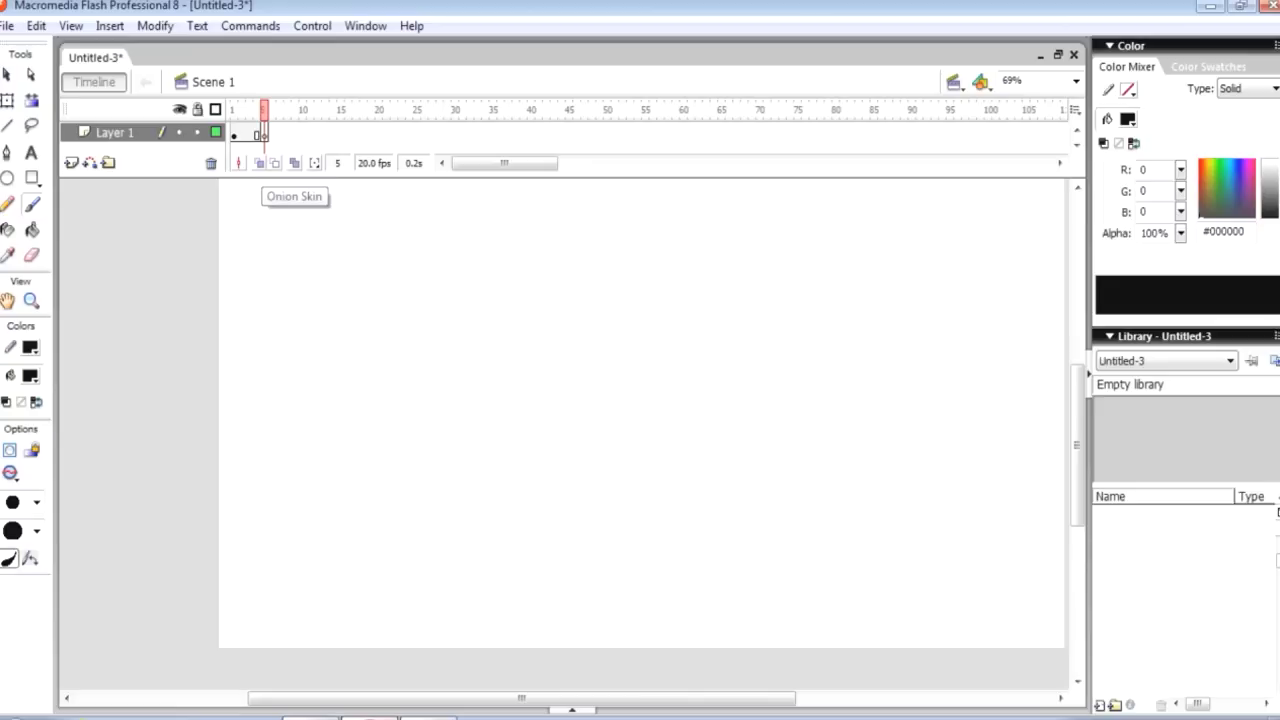
{"action": "left_click", "coordinate": [259, 163]}
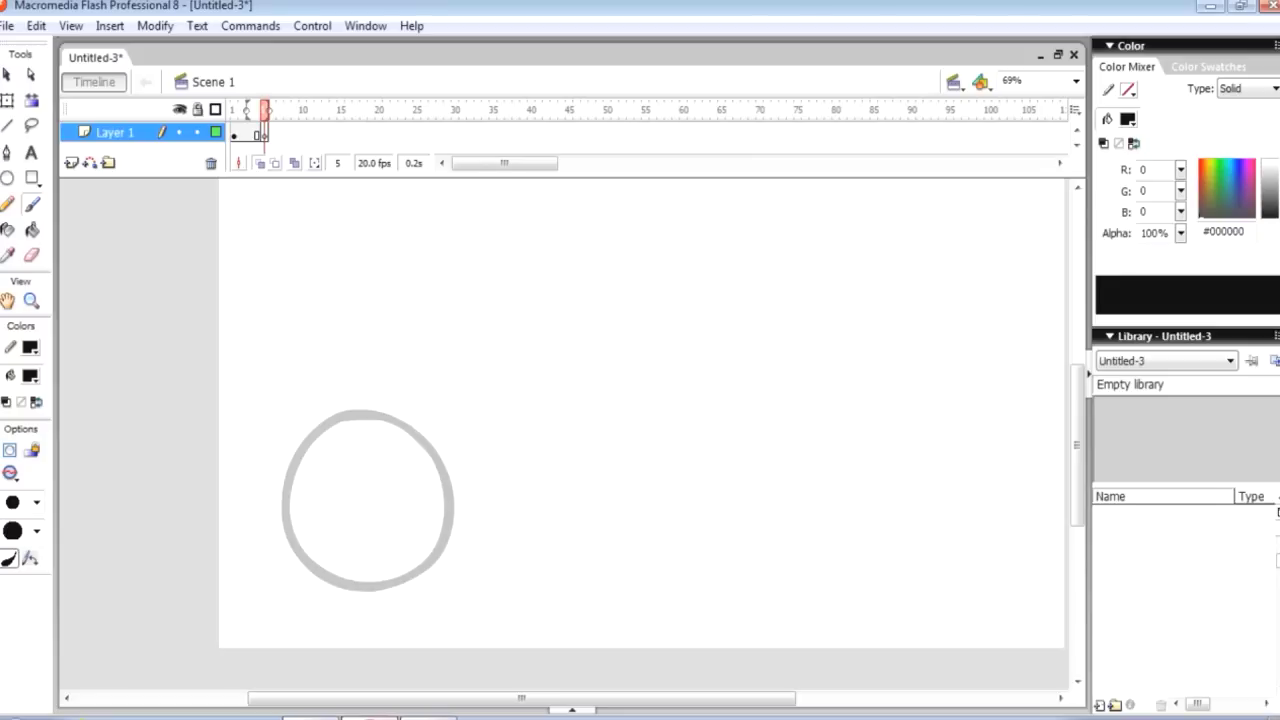
{"action": "left_click", "coordinate": [259, 163]}
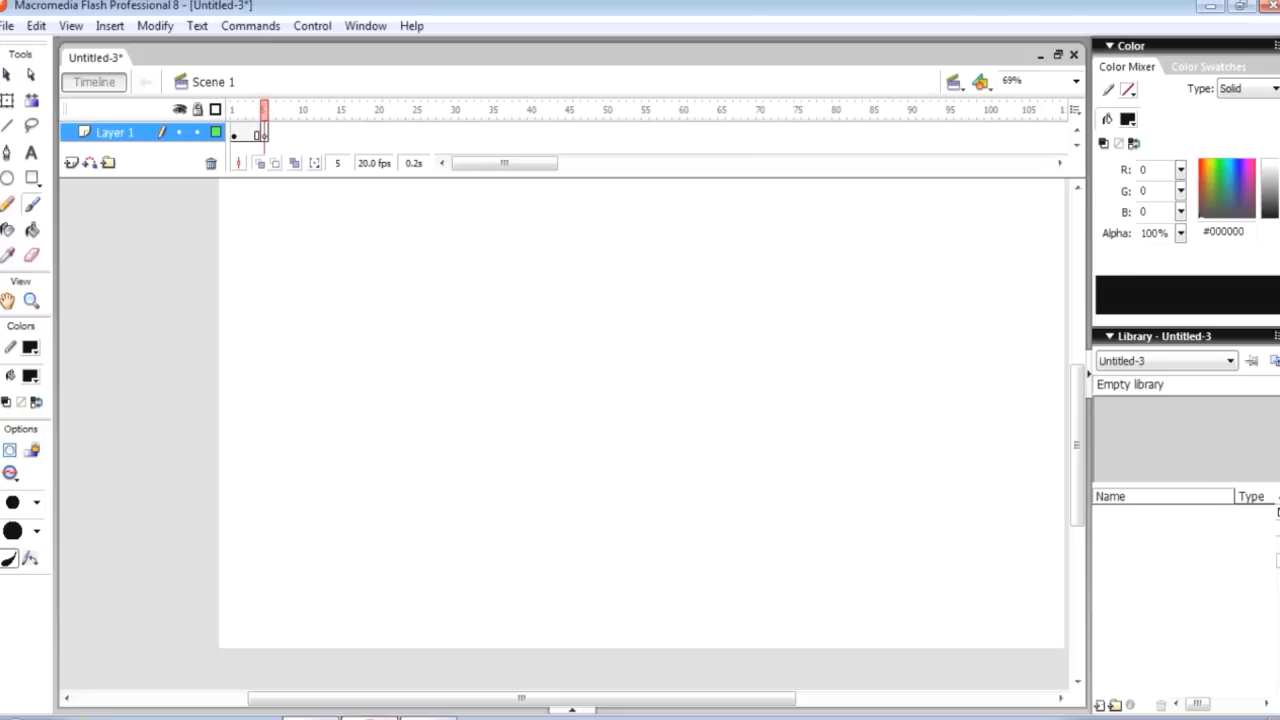
{"action": "left_click", "coordinate": [259, 163]}
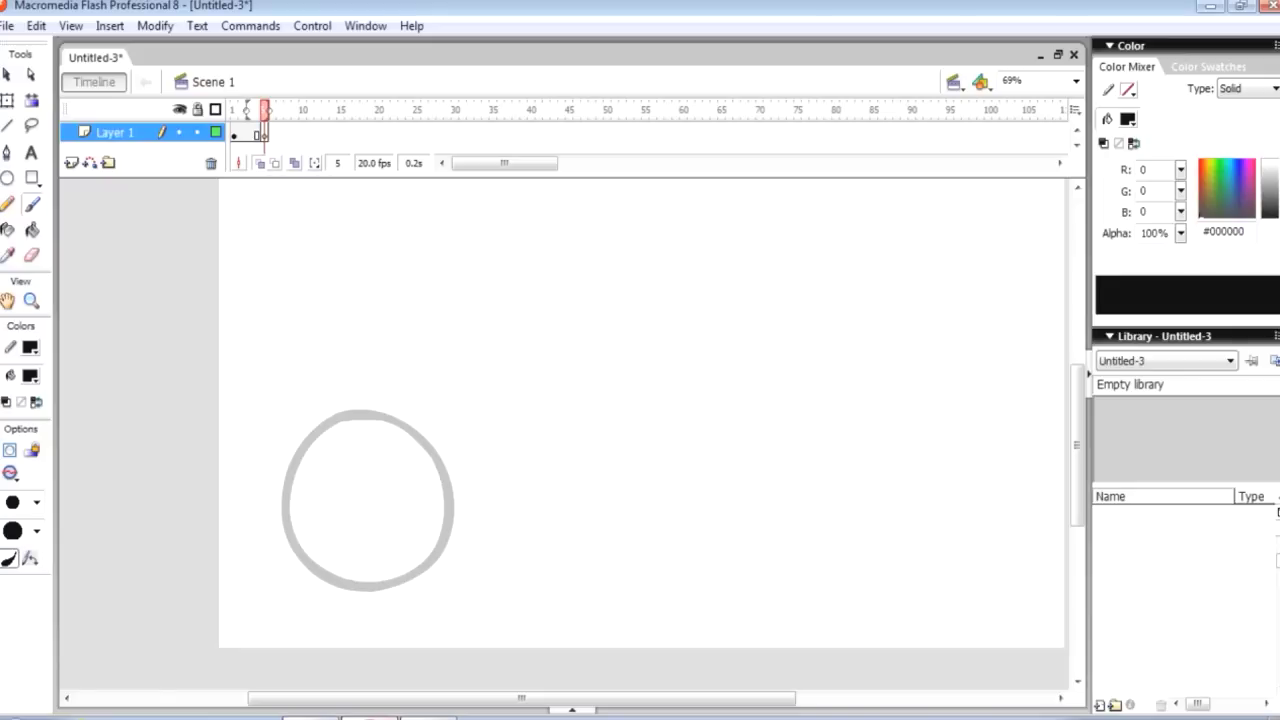
Trace the onion-skinned circle with black brush strokes in frame 5, leaving a gap on its right side for a short protruding arm
{"action": "mouse_move", "coordinate": [286, 514]}
{"action": "left_mouse_down"}
{"action": "mouse_move", "coordinate": [308, 441]}
{"action": "mouse_move", "coordinate": [366, 410]}
{"action": "left_mouse_up"}
{"action": "key", "text": "ctrl+z"}
{"action": "mouse_move", "coordinate": [288, 480]}
{"action": "left_mouse_down"}
{"action": "mouse_move", "coordinate": [352, 416]}
{"action": "mouse_move", "coordinate": [432, 450]}
{"action": "mouse_move", "coordinate": [448, 520]}
{"action": "left_mouse_up"}
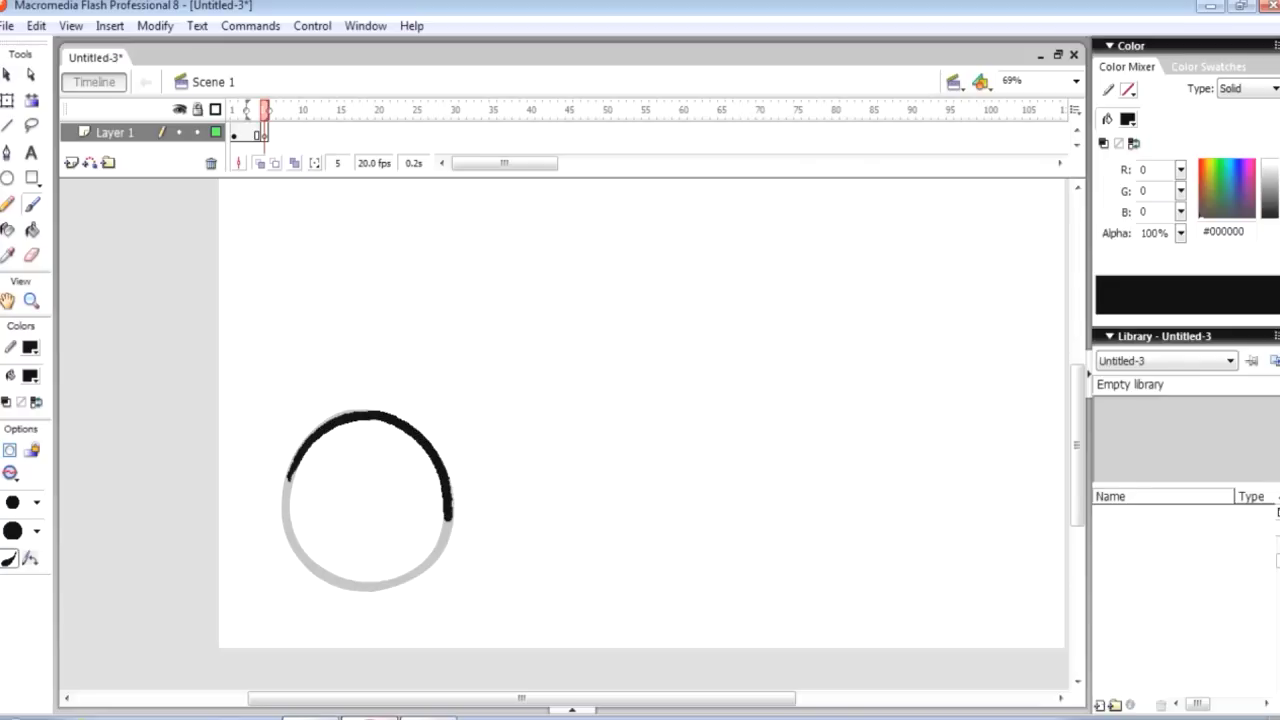
{"action": "mouse_move", "coordinate": [449, 495]}
{"action": "left_mouse_down"}
{"action": "mouse_move", "coordinate": [480, 512]}
{"action": "mouse_move", "coordinate": [450, 523]}
{"action": "left_mouse_up"}
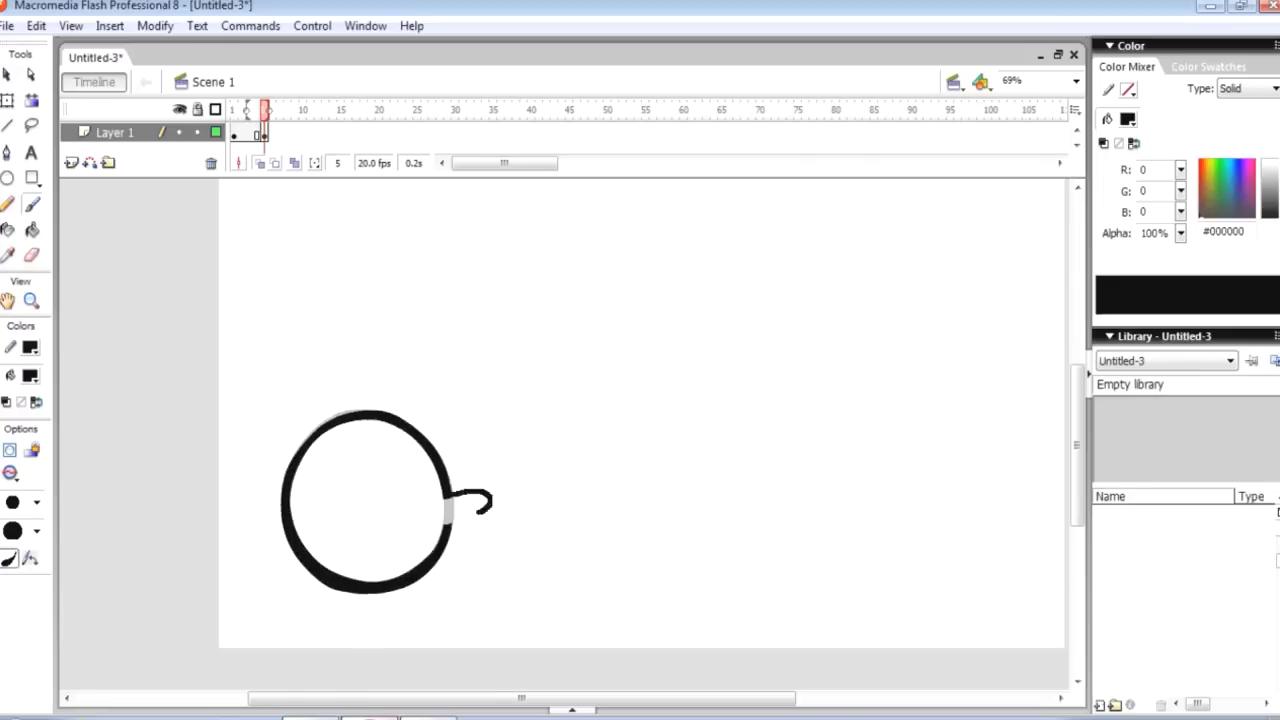
Insert further blank keyframes in Layer 1 and brush the circle with its extending arm as the next poses
{"action": "key", "text": "F7"}
{"action": "left_click_drag", "start_coordinate": [473, 490], "coordinate": [474, 523]}
{"action": "key", "text": "F7"}
{"action": "mouse_move", "coordinate": [336, 440]}
{"action": "left_mouse_down"}
{"action": "mouse_move", "coordinate": [324, 556]}
{"action": "mouse_move", "coordinate": [475, 524]}
{"action": "left_mouse_up"}
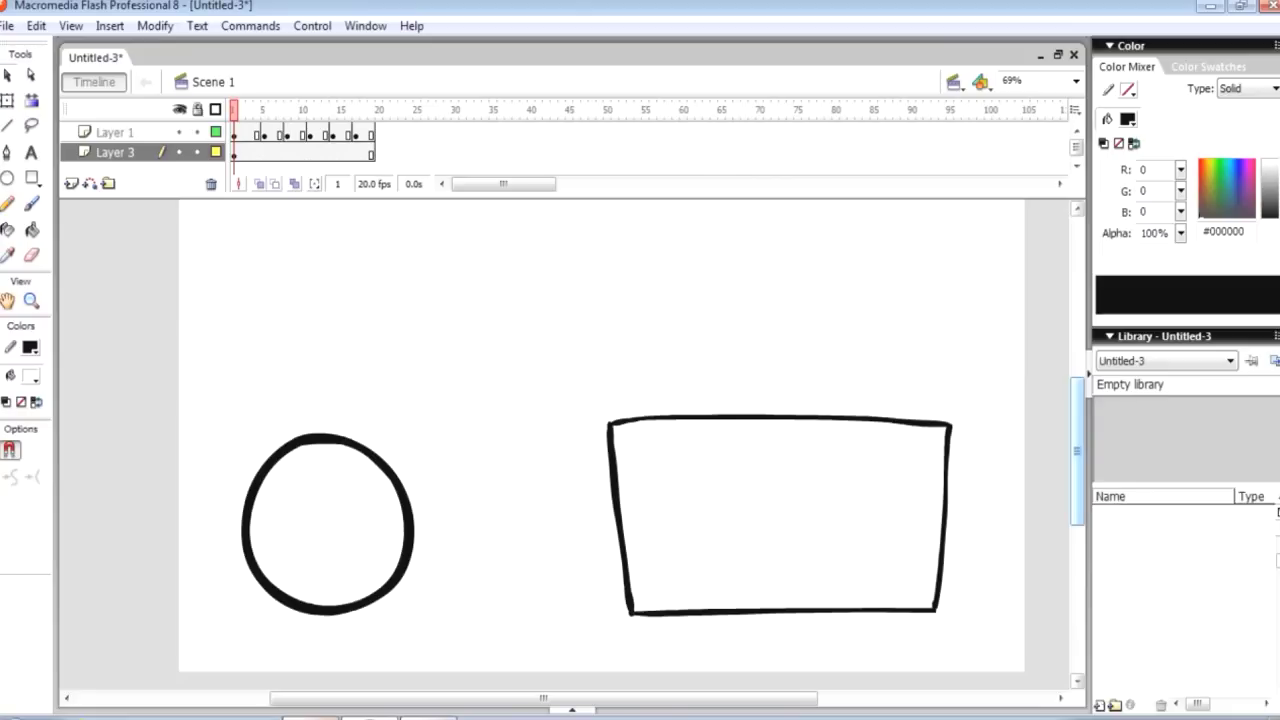
Retime the arm animation in Layer 1 by moving the keyframes at frames 8, 11 and 17 to frames 7, 8 and 18
{"action": "left_click", "coordinate": [287, 133]}
{"action": "left_click_drag", "start_coordinate": [287, 133], "coordinate": [279, 133]}
{"action": "left_click", "coordinate": [310, 133]}
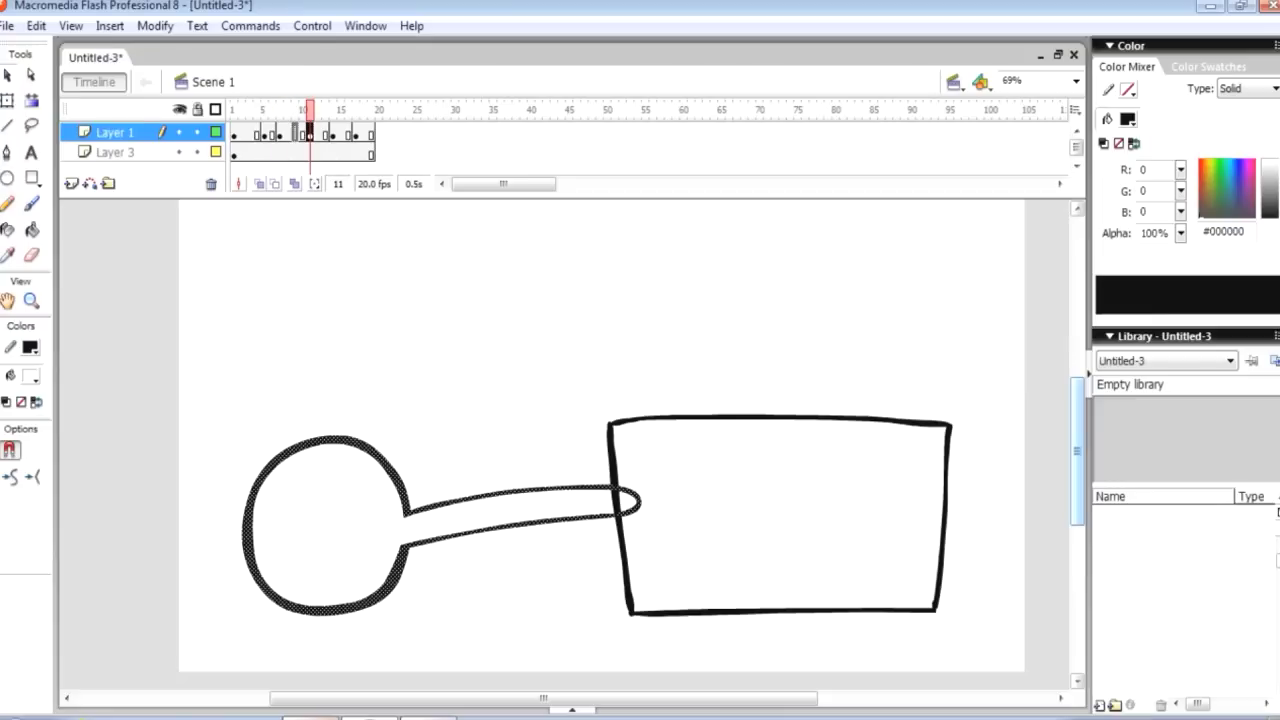
{"action": "left_click", "coordinate": [287, 132]}
{"action": "left_click", "coordinate": [333, 132]}
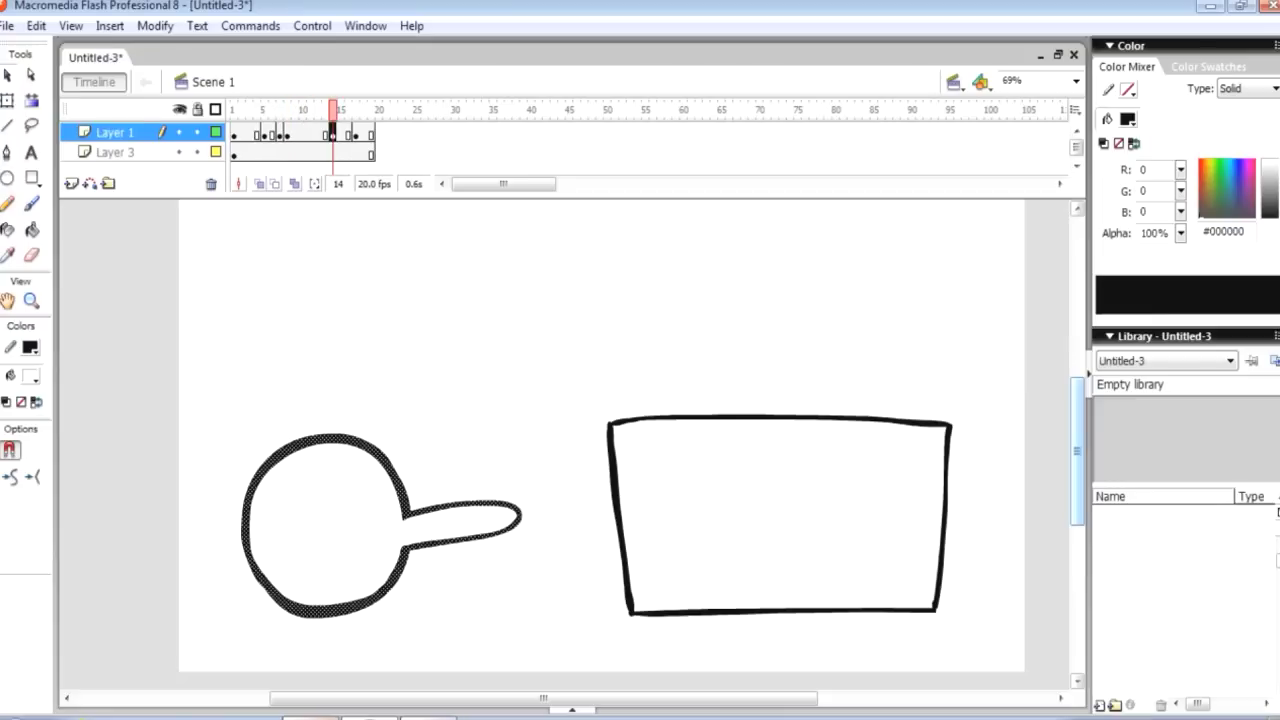
{"action": "left_click", "coordinate": [356, 132]}
{"action": "left_click_drag", "start_coordinate": [356, 132], "coordinate": [234, 109]}
Play the retimed animation from frame 1 to check the speed of the arm movement
{"action": "key", "text": "Return"}
{"action": "left_click", "coordinate": [312, 26]}
{"action": "left_click", "coordinate": [300, 49]}
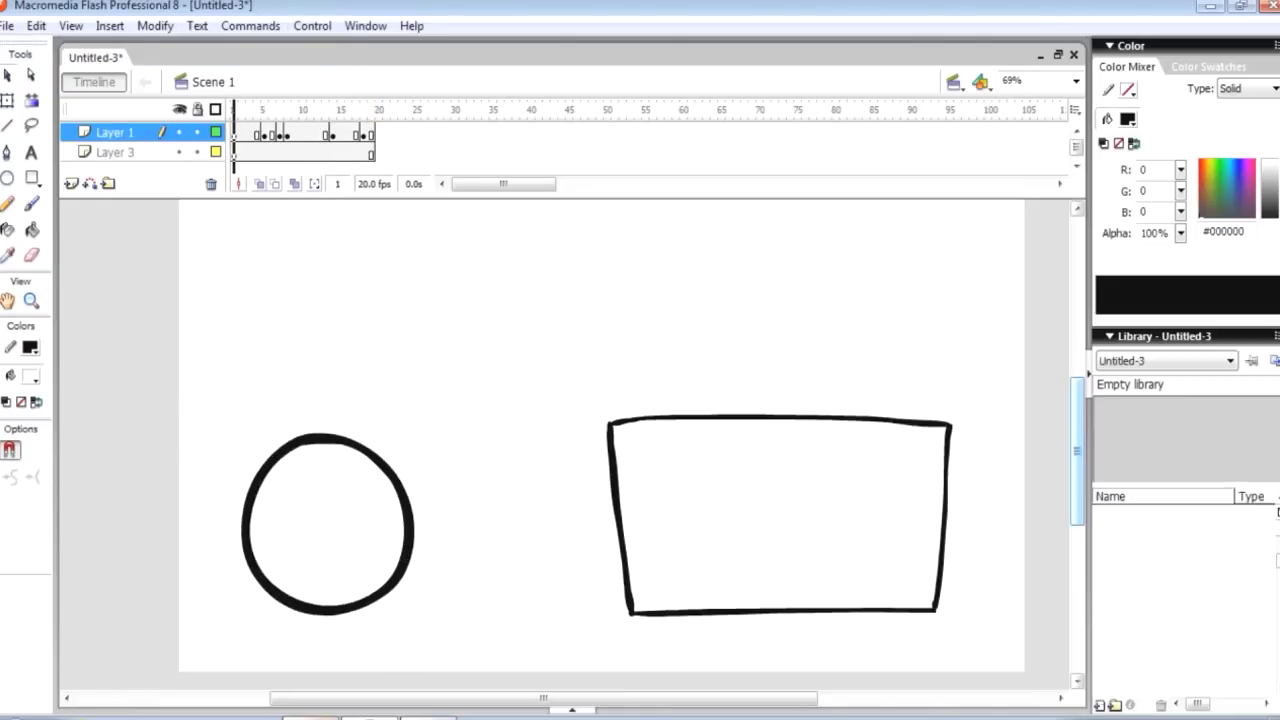
{"action": "key", "text": "alt+o"}
{"action": "key", "text": "Return"}
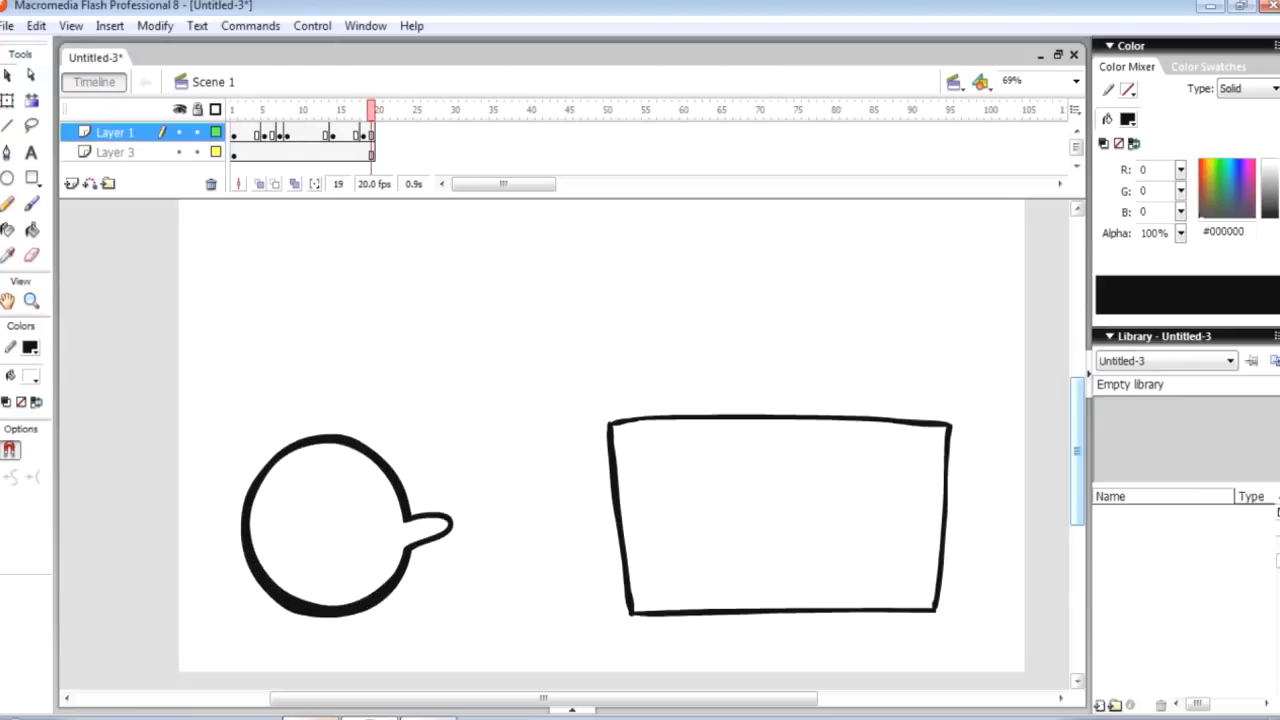
Try inserting an extra frame at the frame 7 keyframe of Layer 1, and undo it
{"action": "left_click", "coordinate": [266, 133]}
{"action": "right_click", "coordinate": [279, 133]}
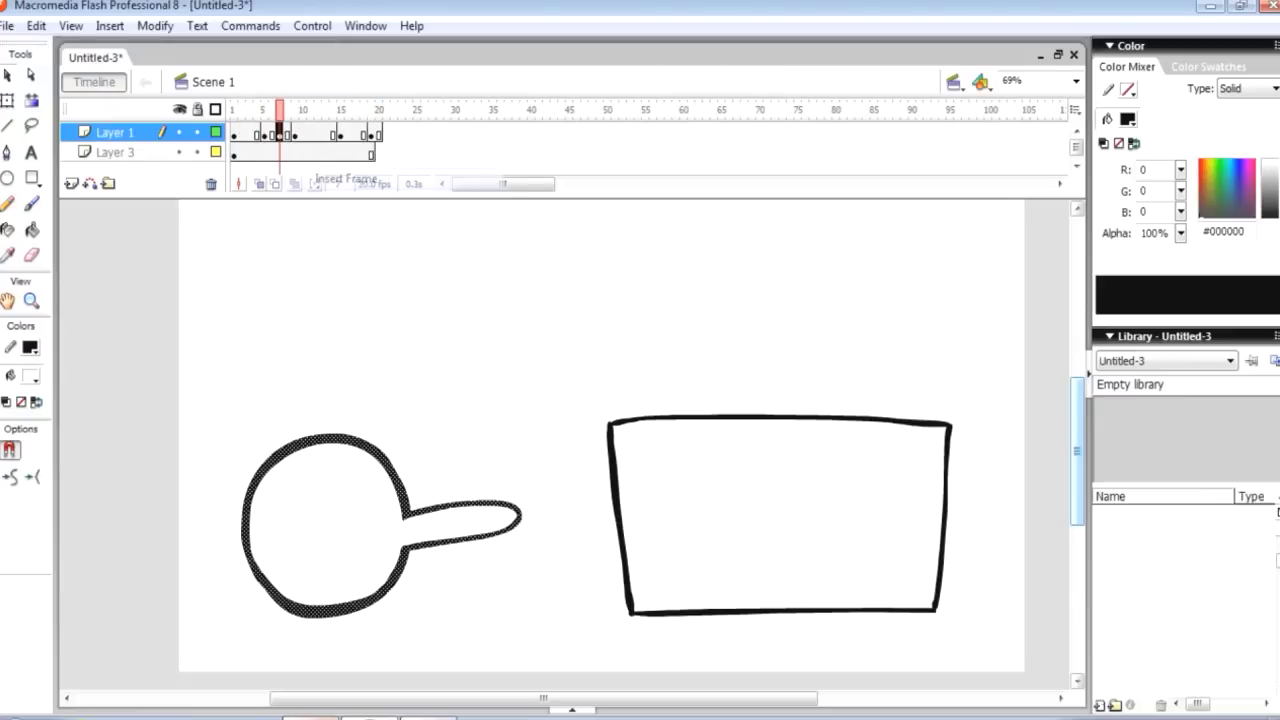
{"action": "left_click", "coordinate": [346, 178]}
{"action": "key", "text": "ctrl+z"}
Move the last Layer 1 keyframe back to frame 17 and return the other shifted keyframes to frames 8 and 11
{"action": "left_click", "coordinate": [364, 133]}
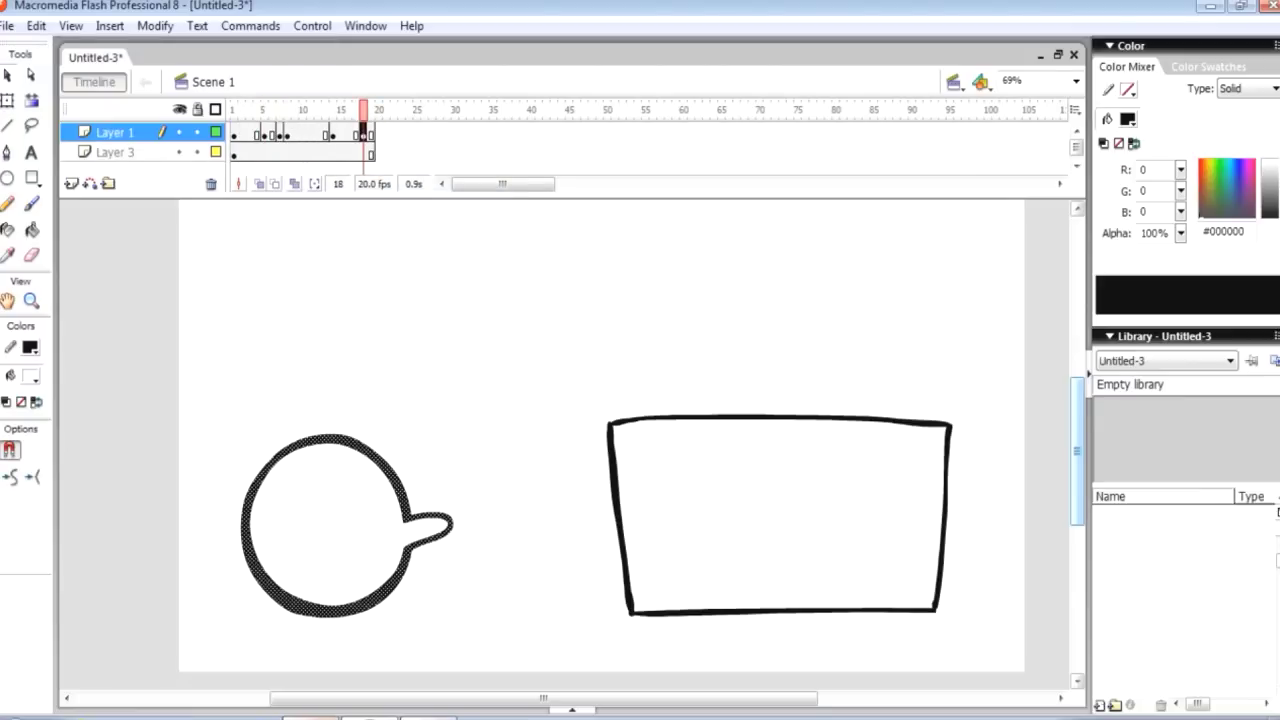
{"action": "left_click_drag", "start_coordinate": [364, 133], "coordinate": [356, 133]}
{"action": "left_click", "coordinate": [334, 133]}
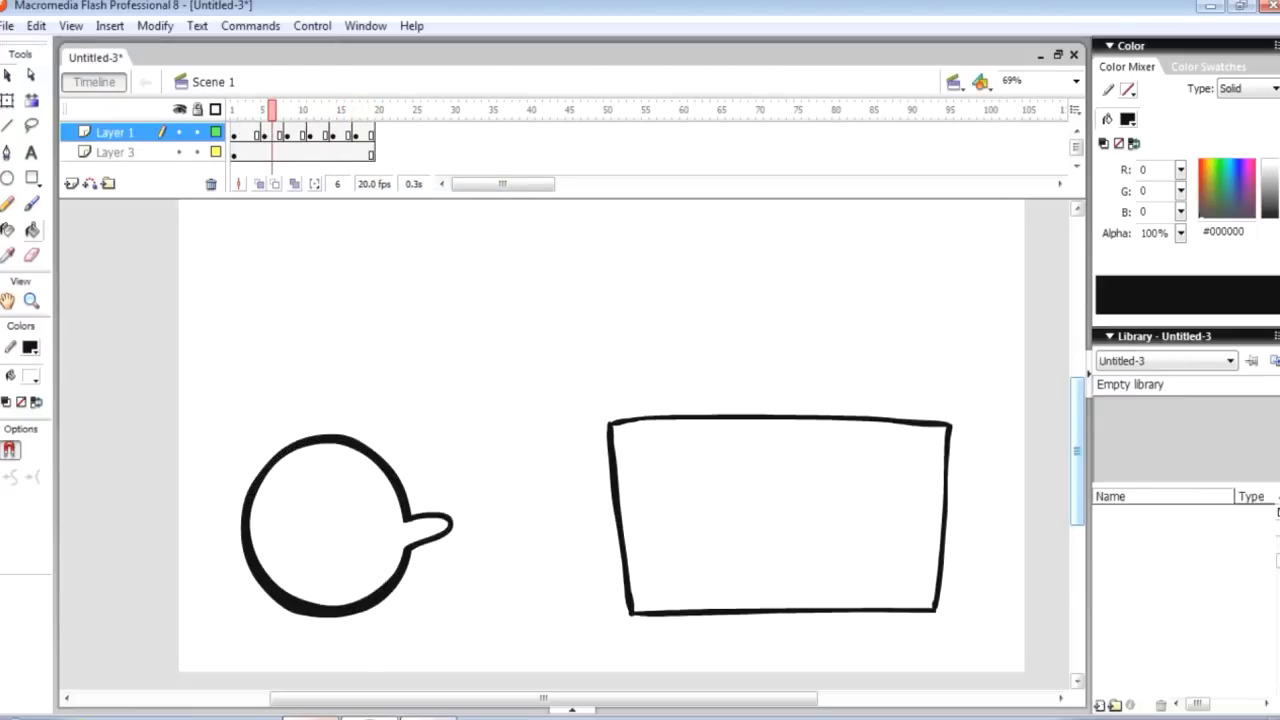
Switch to the Paint Bucket tool and set the fill to a custom bright red, RGB 225, 36, 40
{"action": "left_click", "coordinate": [32, 230]}
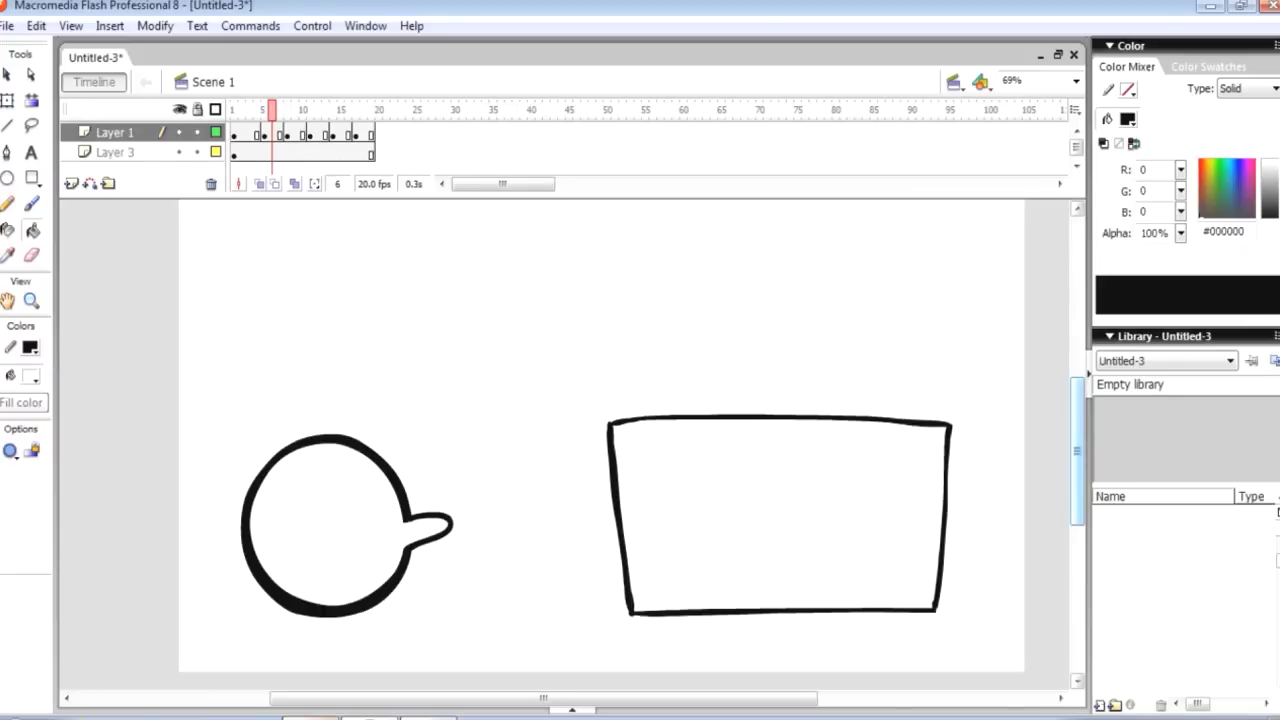
{"action": "left_click", "coordinate": [31, 377]}
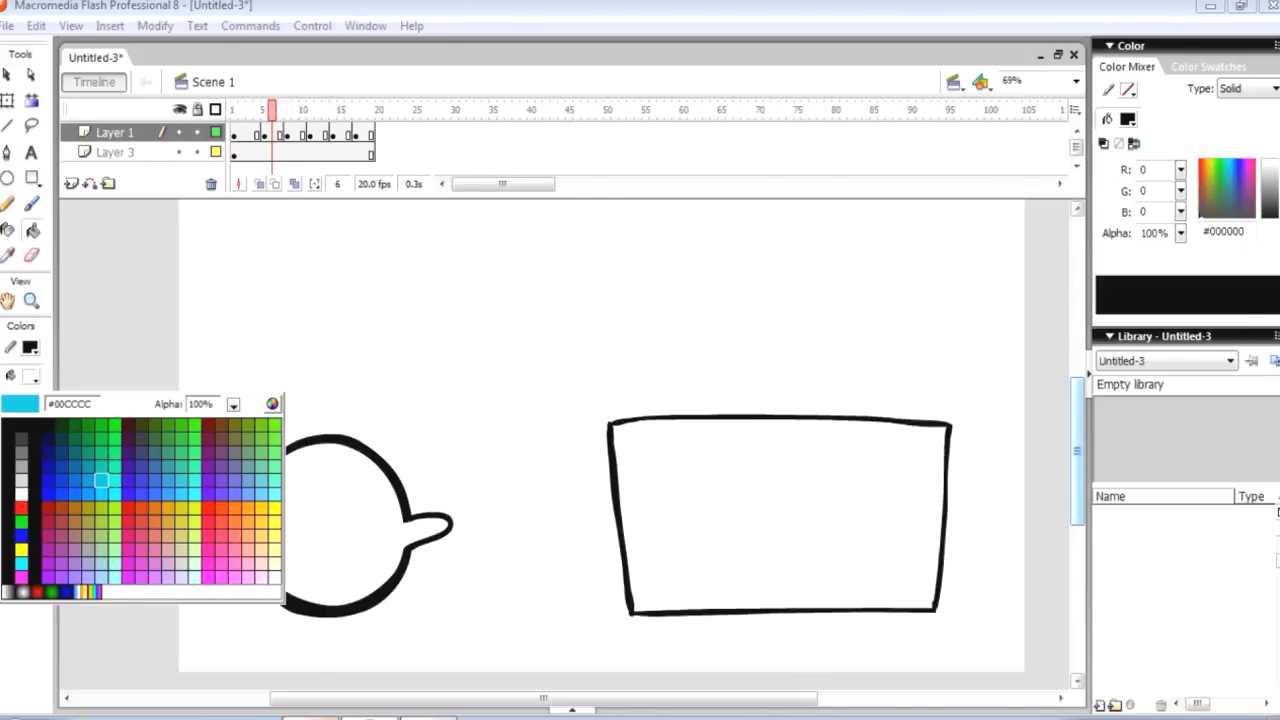
{"action": "left_click", "coordinate": [272, 403]}
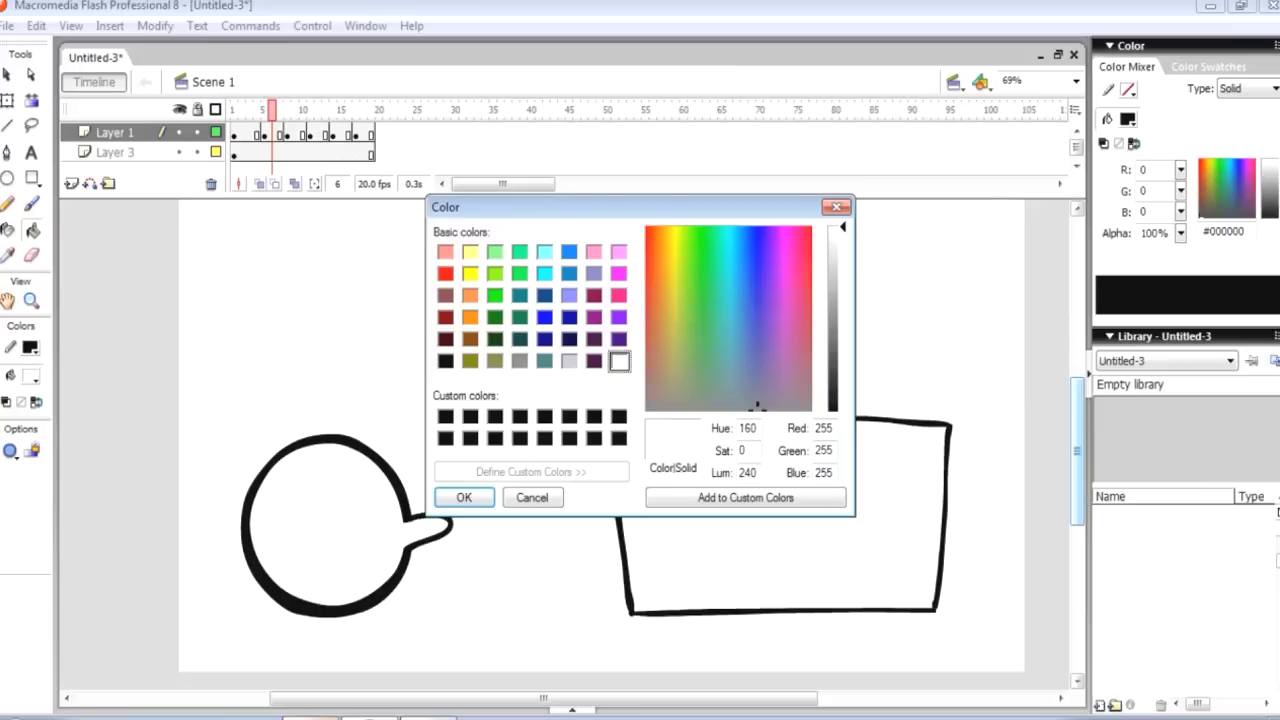
{"action": "left_click", "coordinate": [808, 291]}
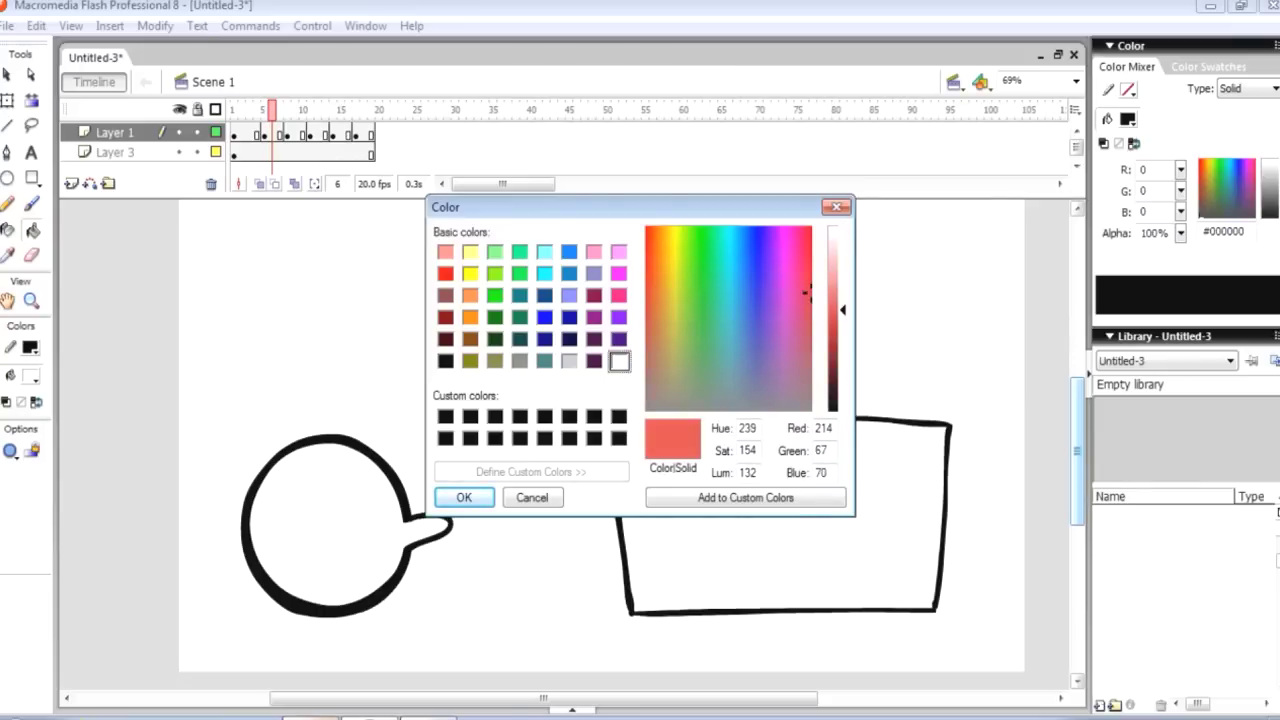
{"action": "left_click_drag", "start_coordinate": [843, 310], "coordinate": [843, 317]}
{"action": "left_click", "coordinate": [808, 271]}
{"action": "key", "text": "Return"}
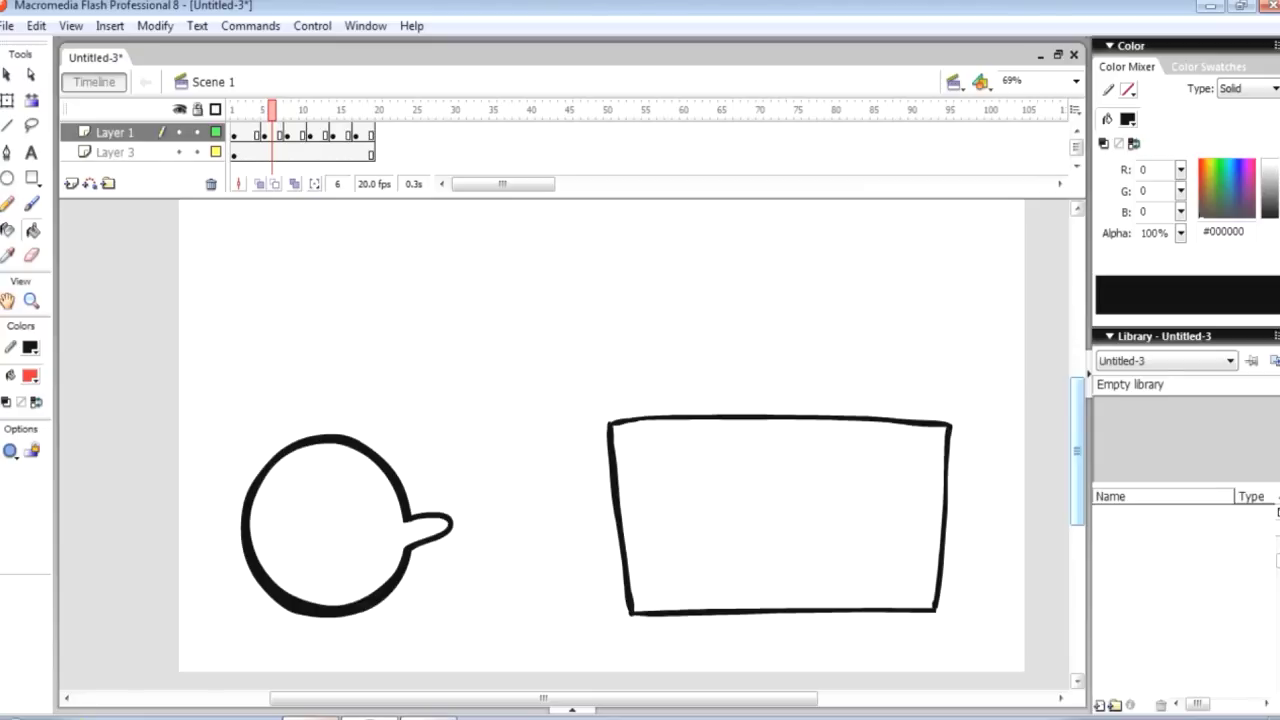
Change the fill to a muted red, RGB 175, 58, 62, and save it to the custom colors
{"action": "left_click", "coordinate": [30, 375]}
{"action": "left_click", "coordinate": [271, 403]}
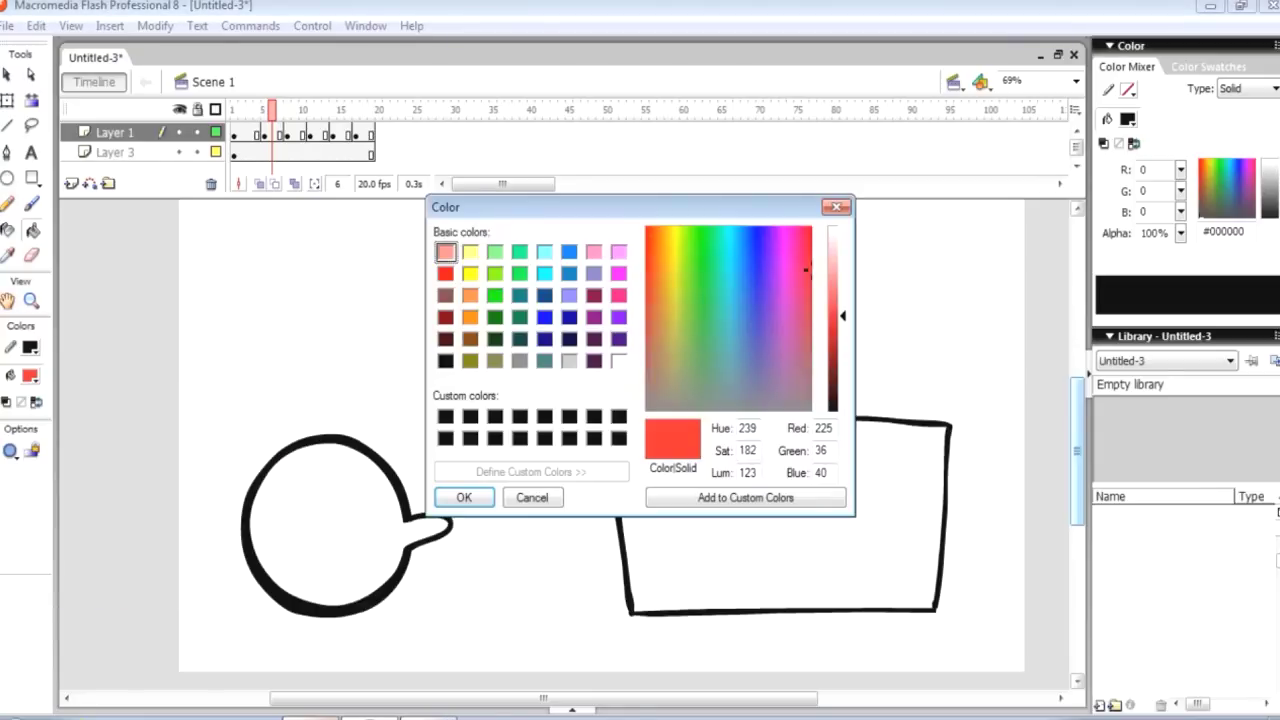
{"action": "left_click_drag", "start_coordinate": [806, 268], "coordinate": [806, 318]}
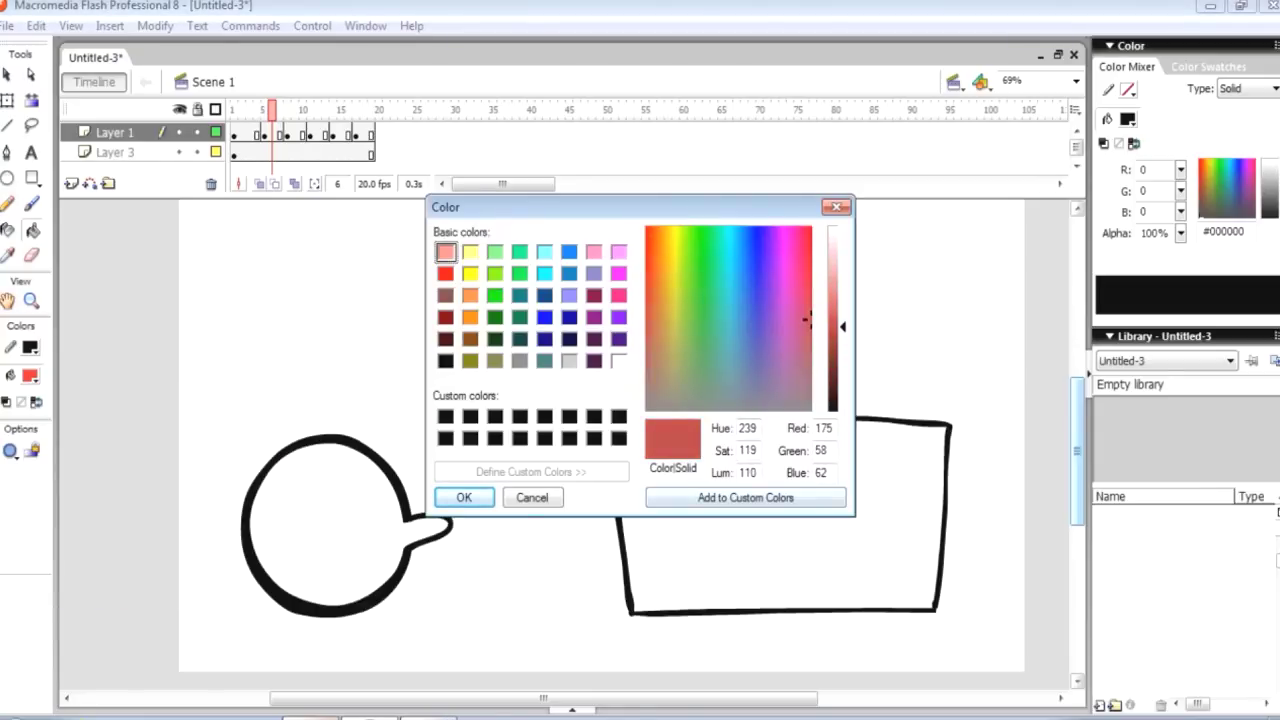
{"action": "left_click", "coordinate": [745, 498]}
{"action": "left_click", "coordinate": [464, 498]}
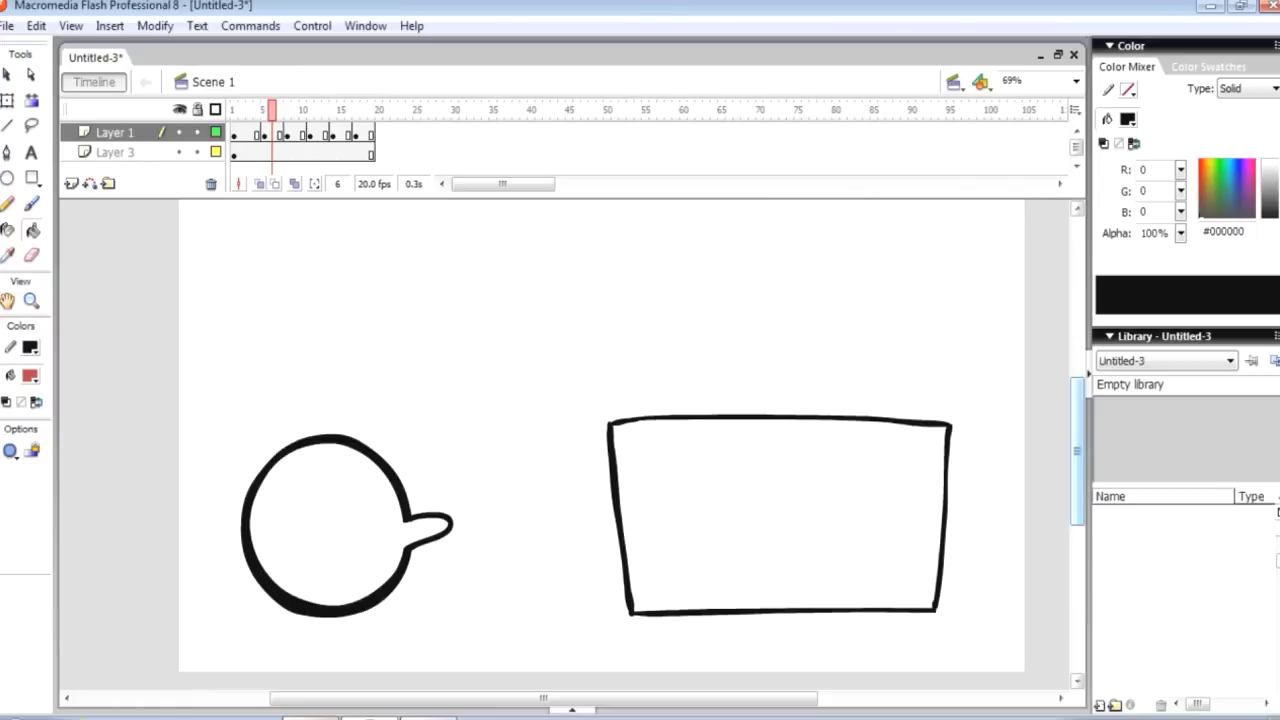
Brush a small black circle with a gap in its outline above the ball, switch to the Paint Bucket, and undo the circle
{"action": "left_click", "coordinate": [32, 203]}
{"action": "left_click", "coordinate": [30, 375]}
{"action": "left_click", "coordinate": [8, 418]}
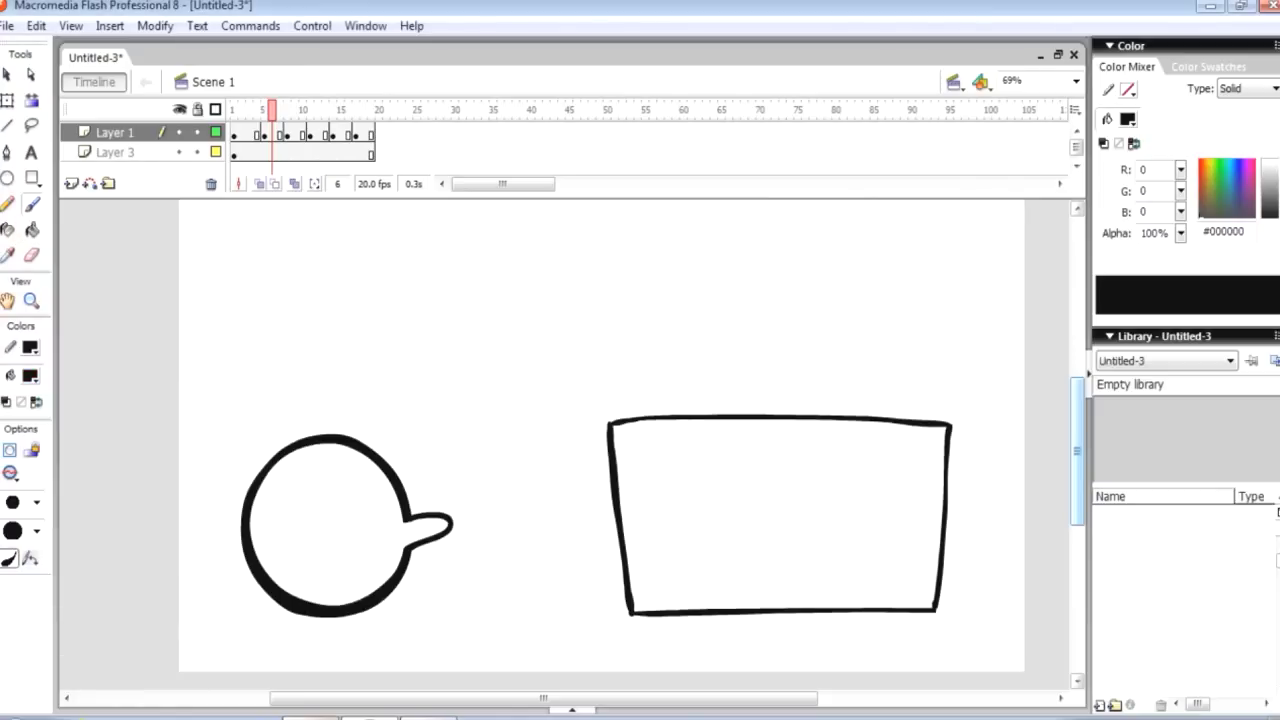
{"action": "mouse_move", "coordinate": [404, 250]}
{"action": "left_mouse_down"}
{"action": "mouse_move", "coordinate": [408, 336]}
{"action": "mouse_move", "coordinate": [468, 272]}
{"action": "mouse_move", "coordinate": [417, 249]}
{"action": "left_mouse_up"}
{"action": "key", "text": "k"}
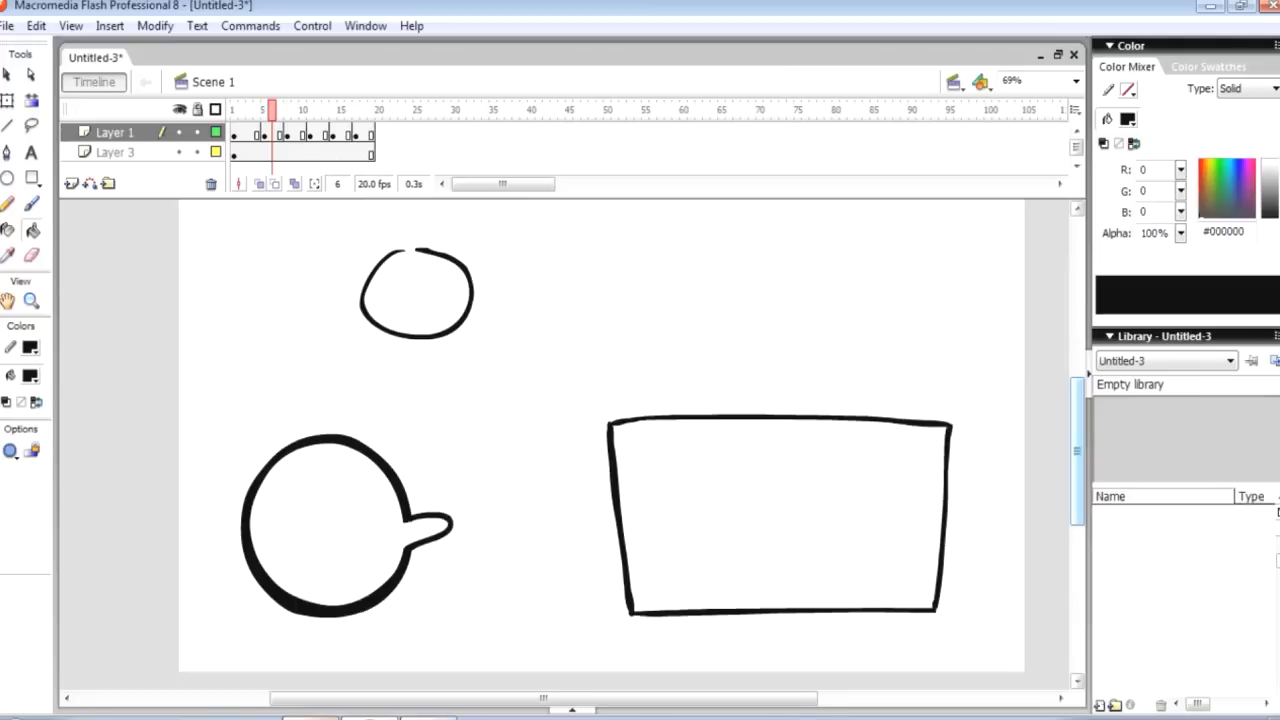
{"action": "key", "text": "ctrl+z"}
Fill the ball in frame 6 with red #C82428 and open the fill color palette
{"action": "left_click", "coordinate": [1251, 176]}
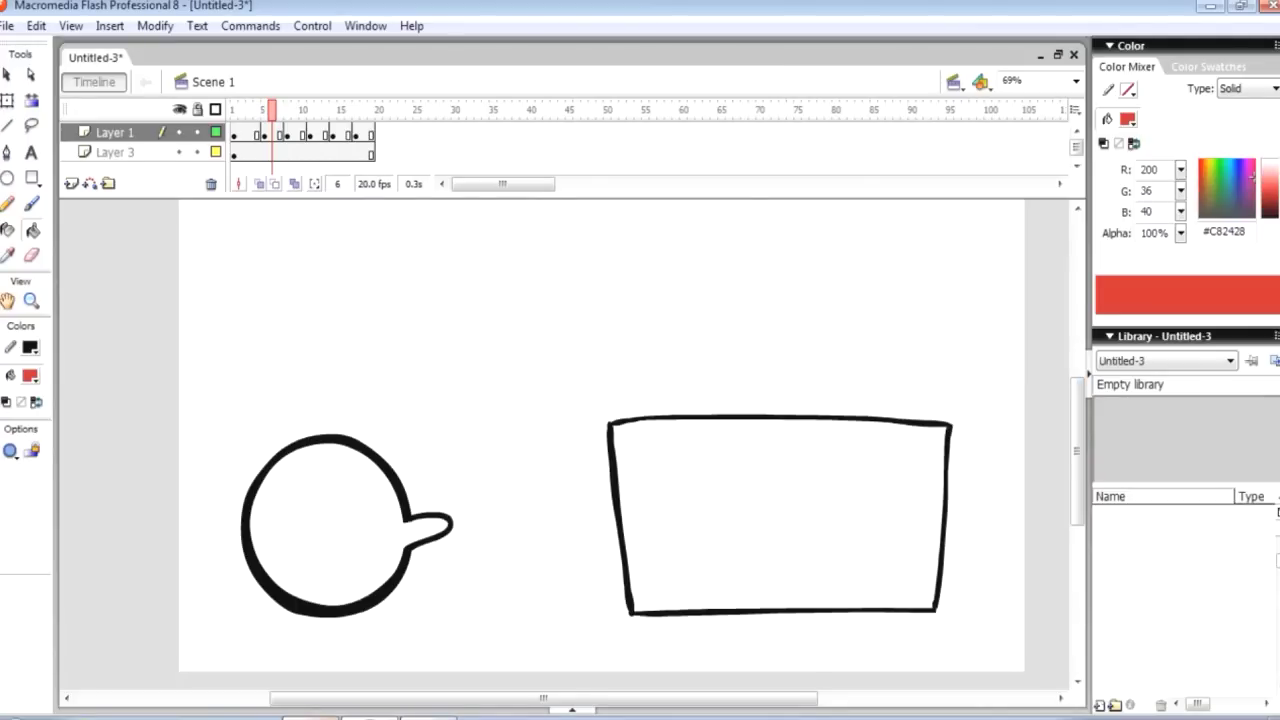
{"action": "left_click", "coordinate": [335, 524]}
{"action": "left_click", "coordinate": [30, 375]}
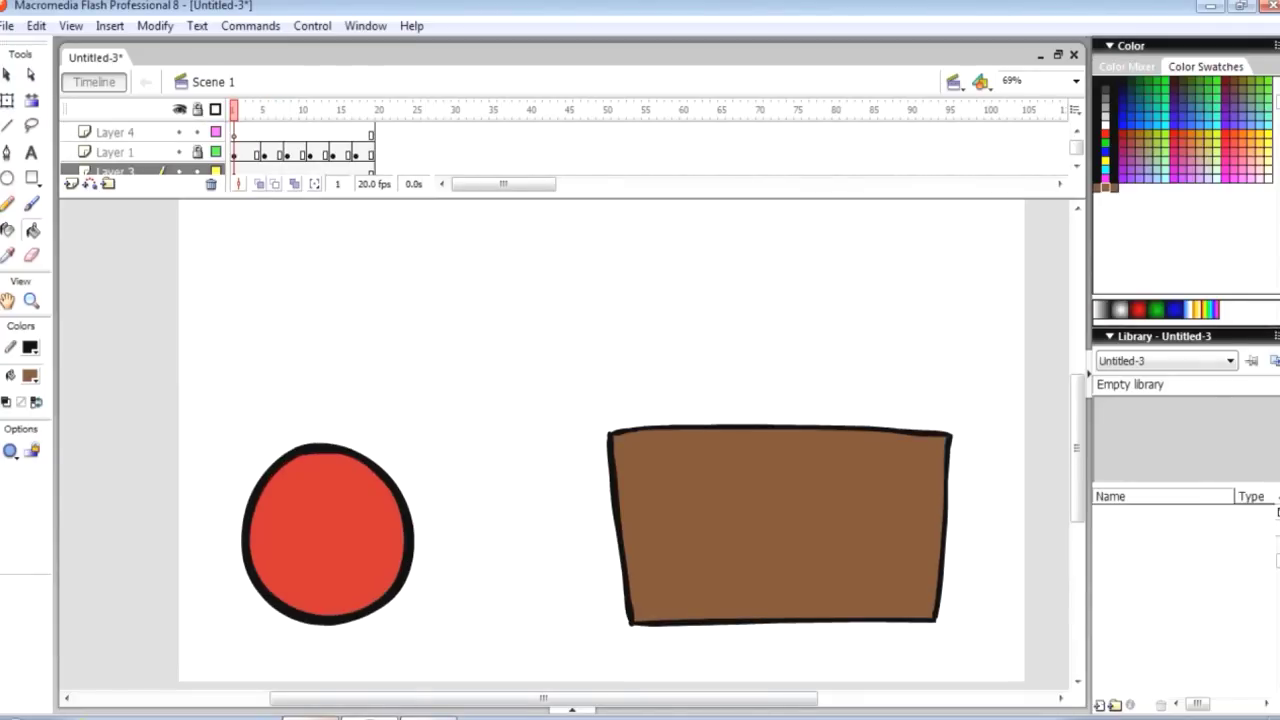
Play the colored animation on the timeline and preview it with Test Movie
{"action": "key", "text": "Return"}
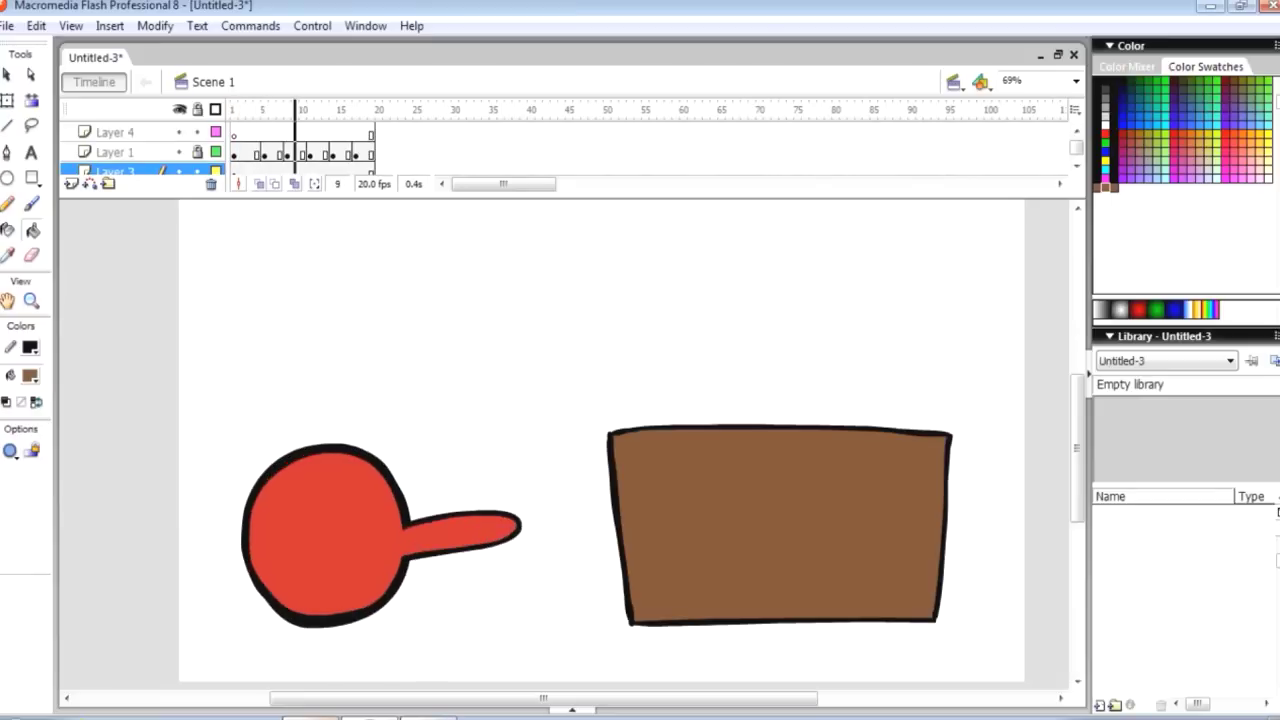
{"action": "left_click", "coordinate": [312, 26]}
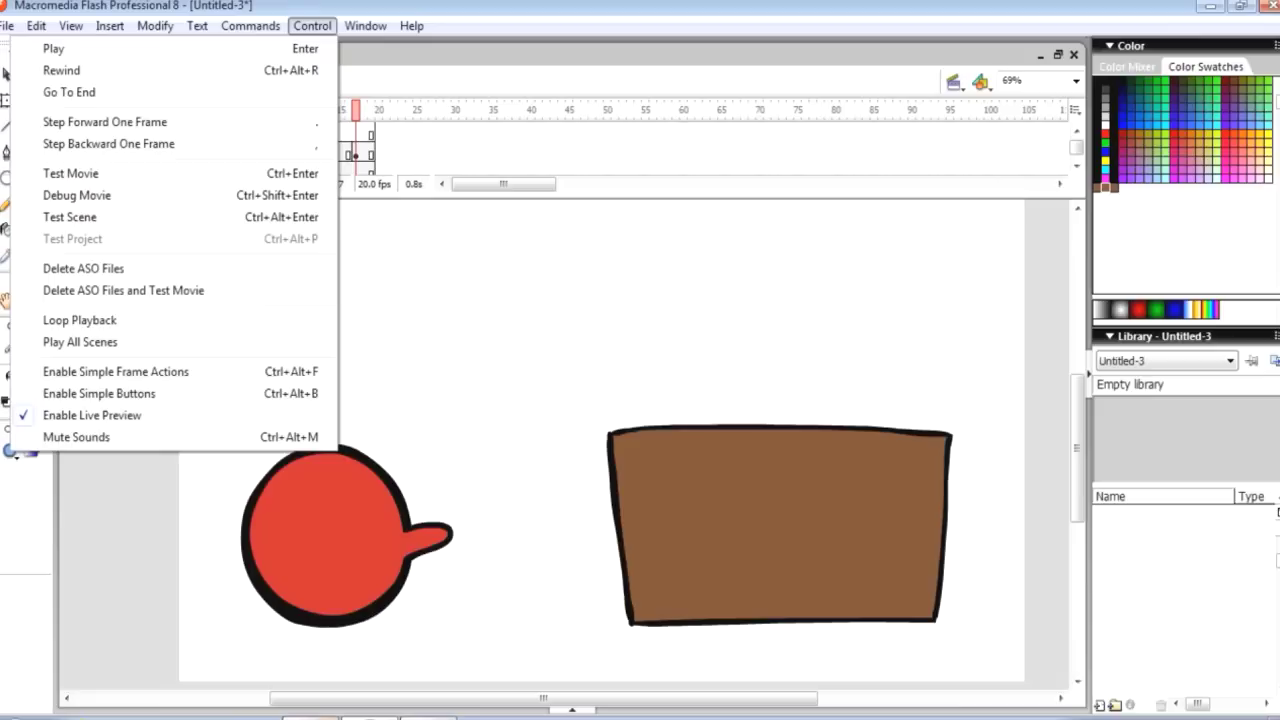
{"action": "key", "text": "Down"}
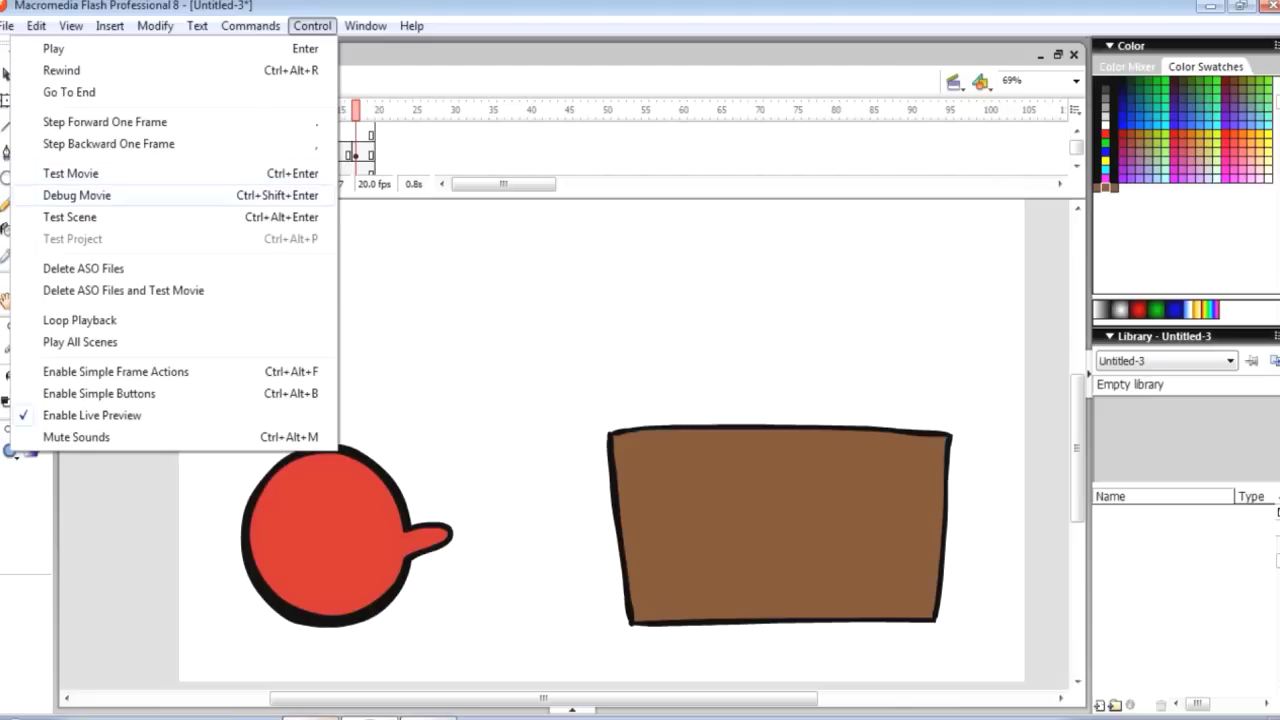
{"action": "key", "text": "Down"}
{"action": "key", "text": "Up"}
{"action": "key", "text": "Up"}
{"action": "key", "text": "Down"}
{"action": "key", "text": "Down"}
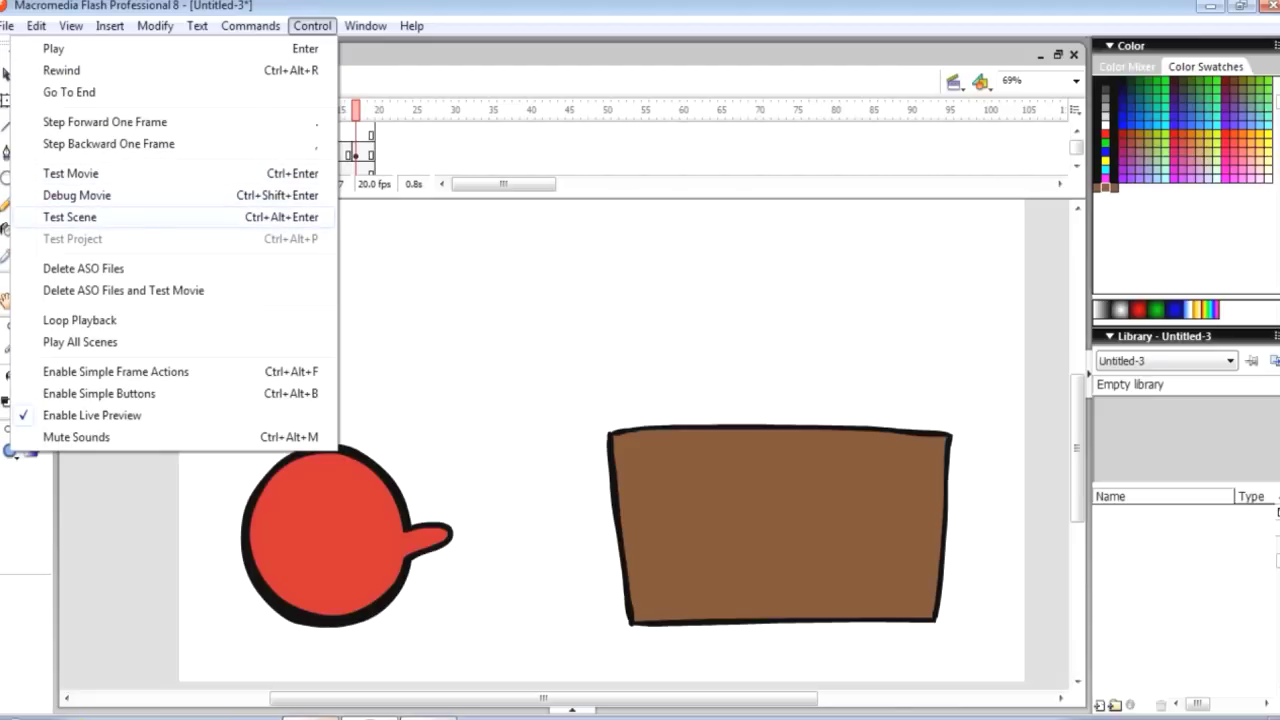
{"action": "key", "text": "Up"}
{"action": "key", "text": "Up"}
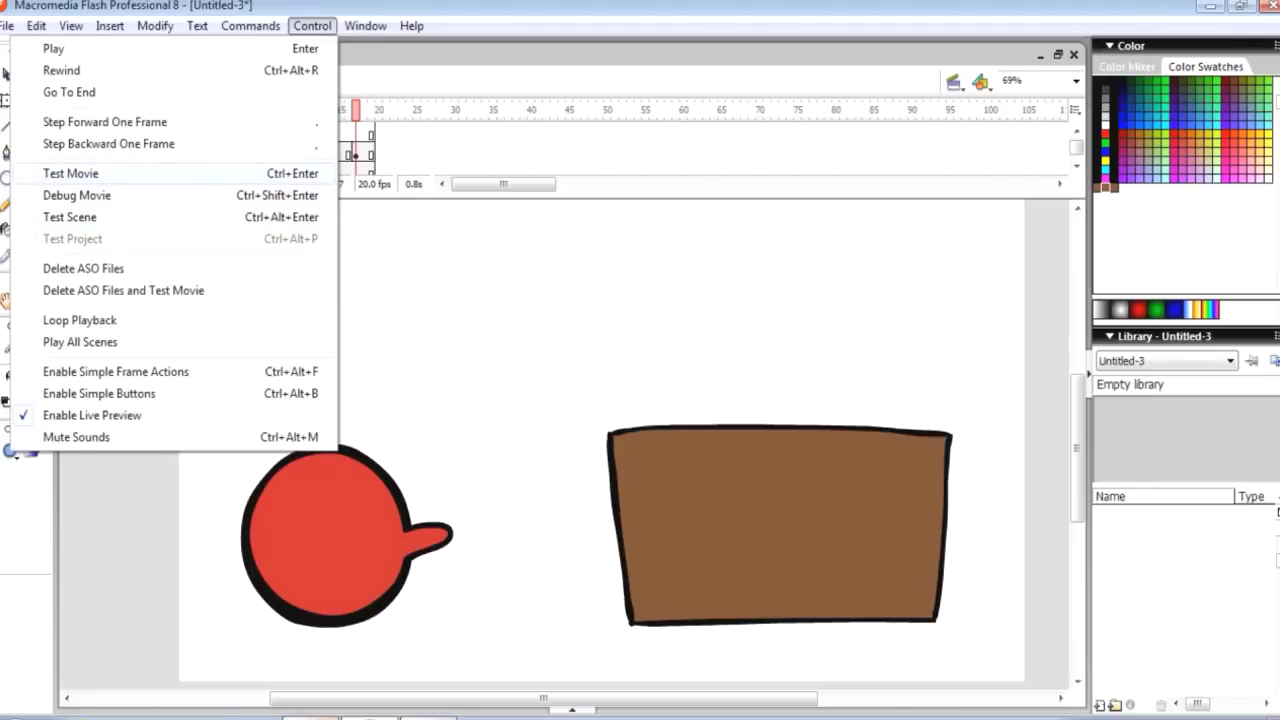
{"action": "key", "text": "Return"}
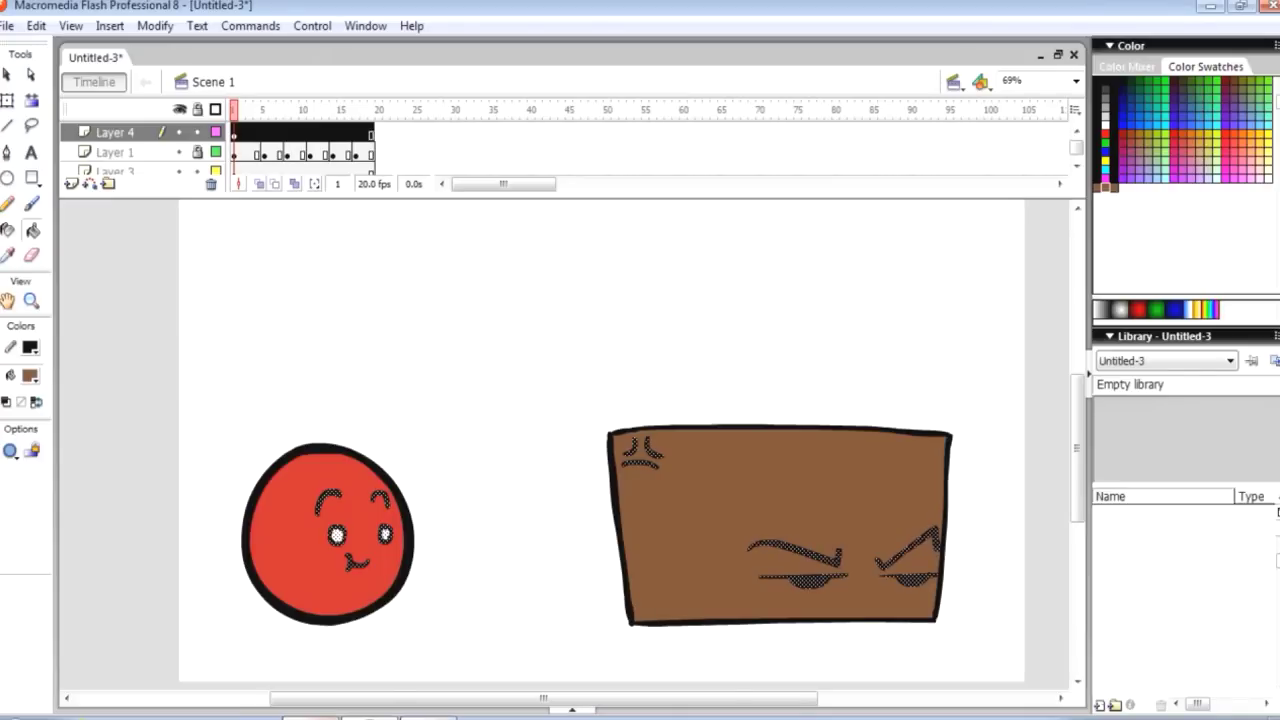
Deselect the faces on Layer 4, switch to the Brush tool with a black fill, and enlarge the timeline to show all layers
{"action": "key", "text": "Escape"}
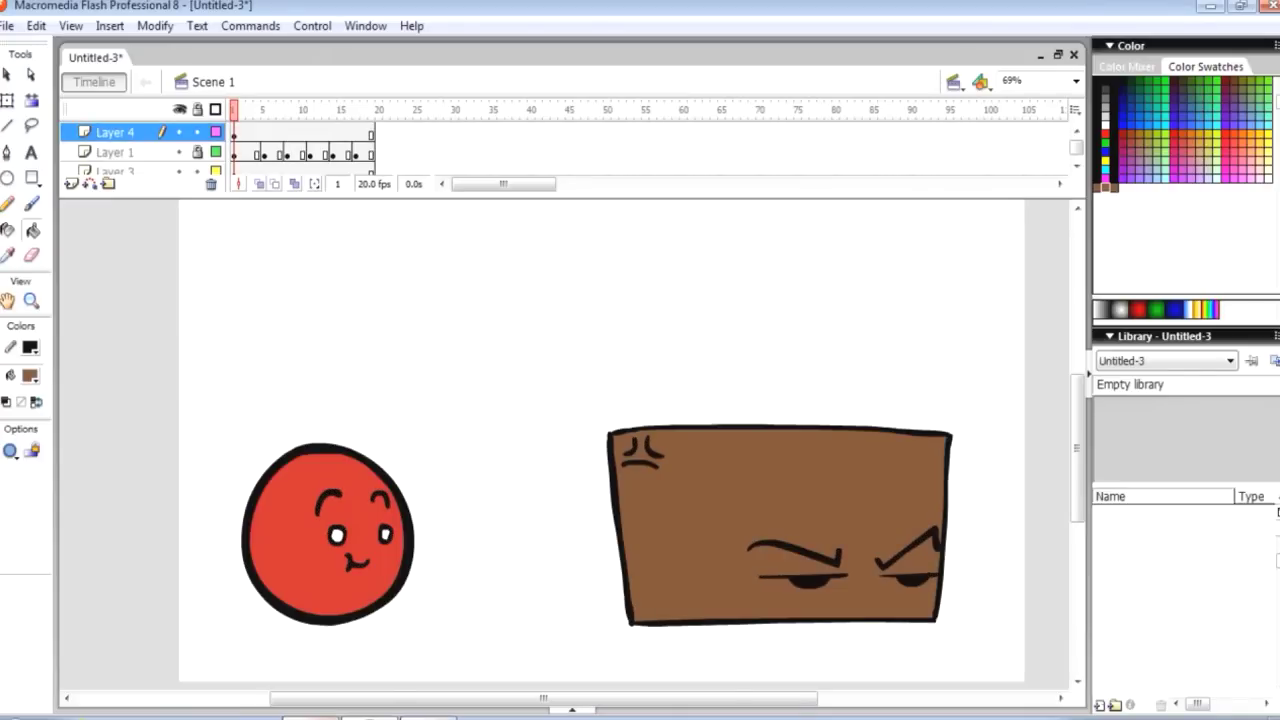
{"action": "left_click", "coordinate": [31, 203]}
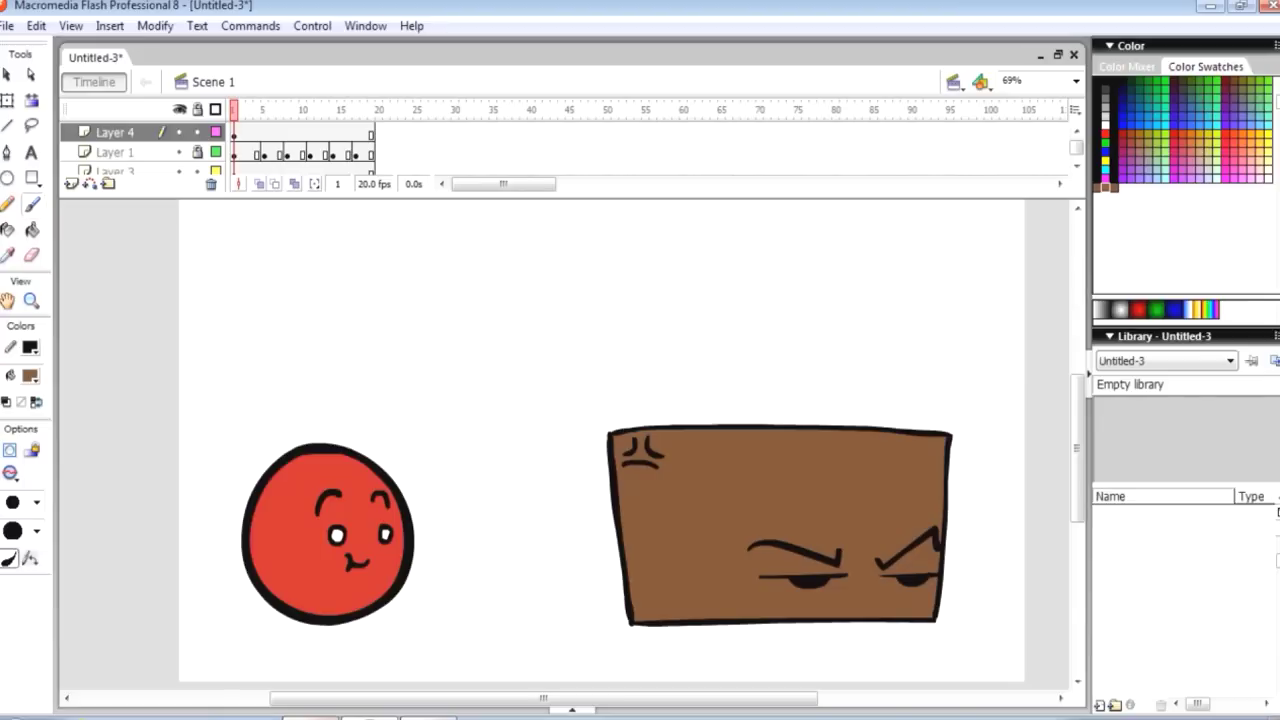
{"action": "left_click", "coordinate": [30, 375]}
{"action": "left_click", "coordinate": [8, 425]}
{"action": "left_click_drag", "start_coordinate": [572, 199], "coordinate": [572, 238]}
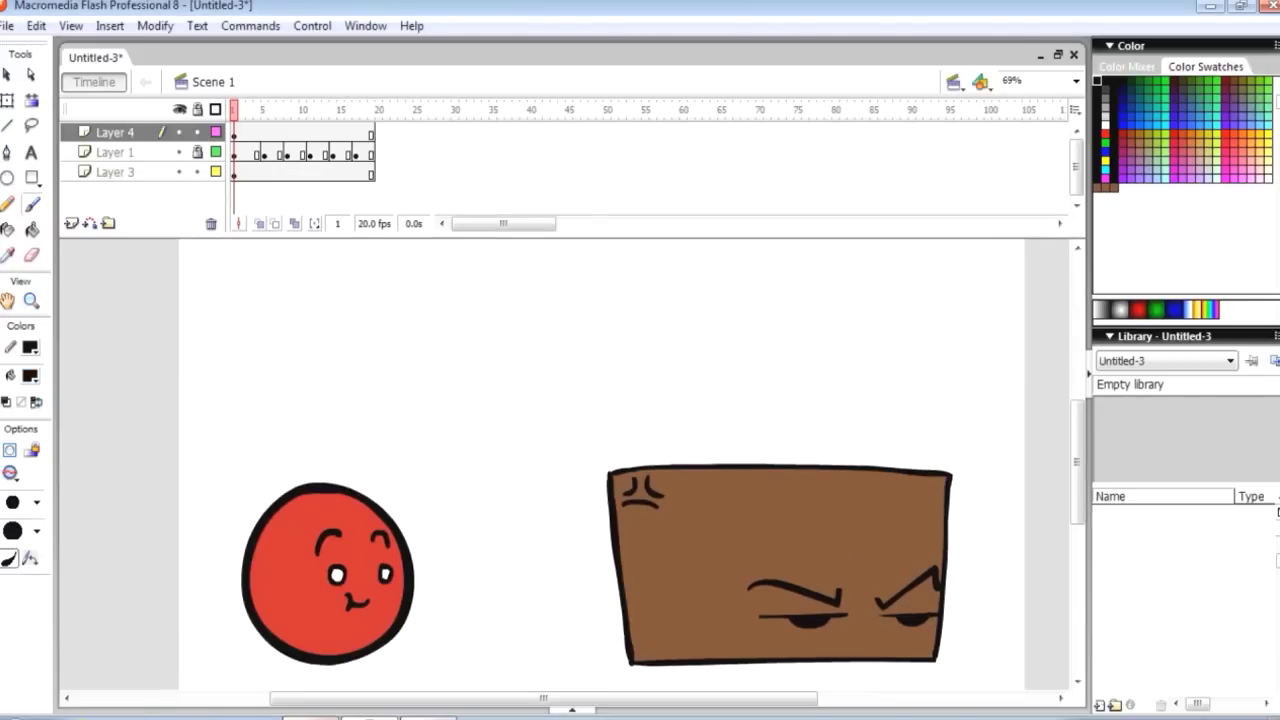
Insert a new layer above Layer 4, and make Layer 3 the active layer with its artwork deselected
{"action": "left_click", "coordinate": [110, 25]}
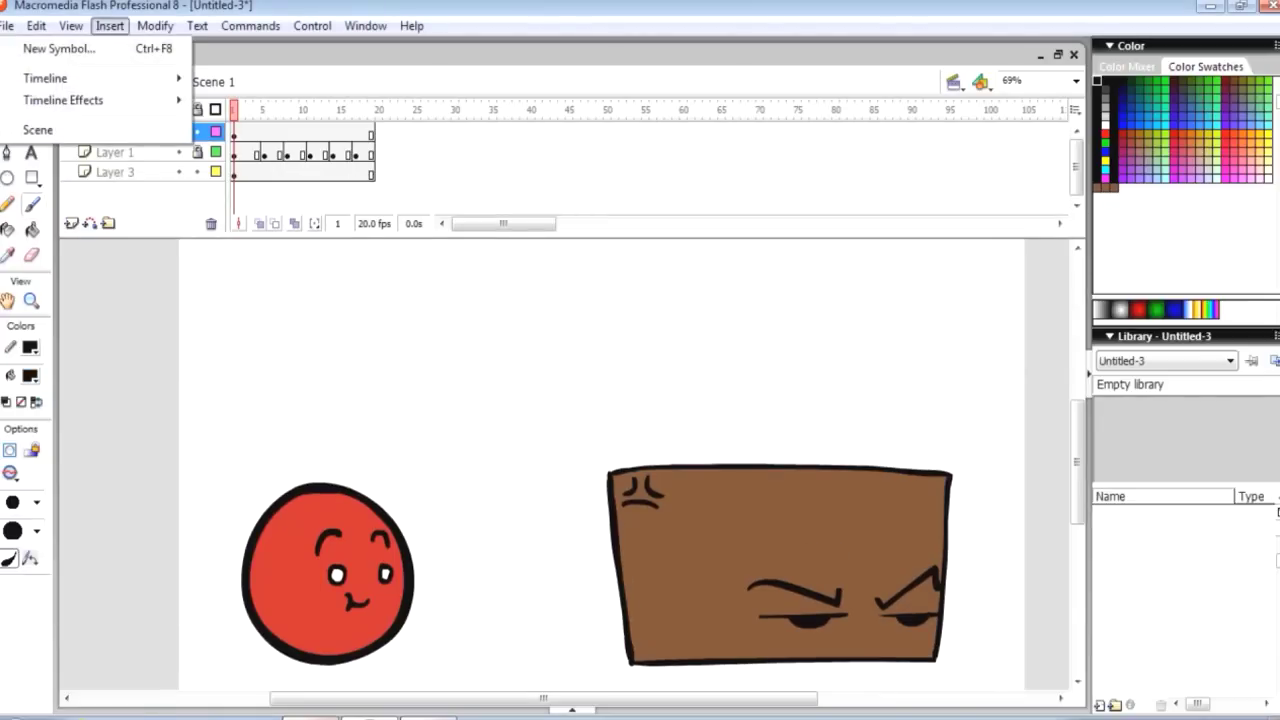
{"action": "mouse_move", "coordinate": [43, 77]}
{"action": "left_click", "coordinate": [225, 78]}
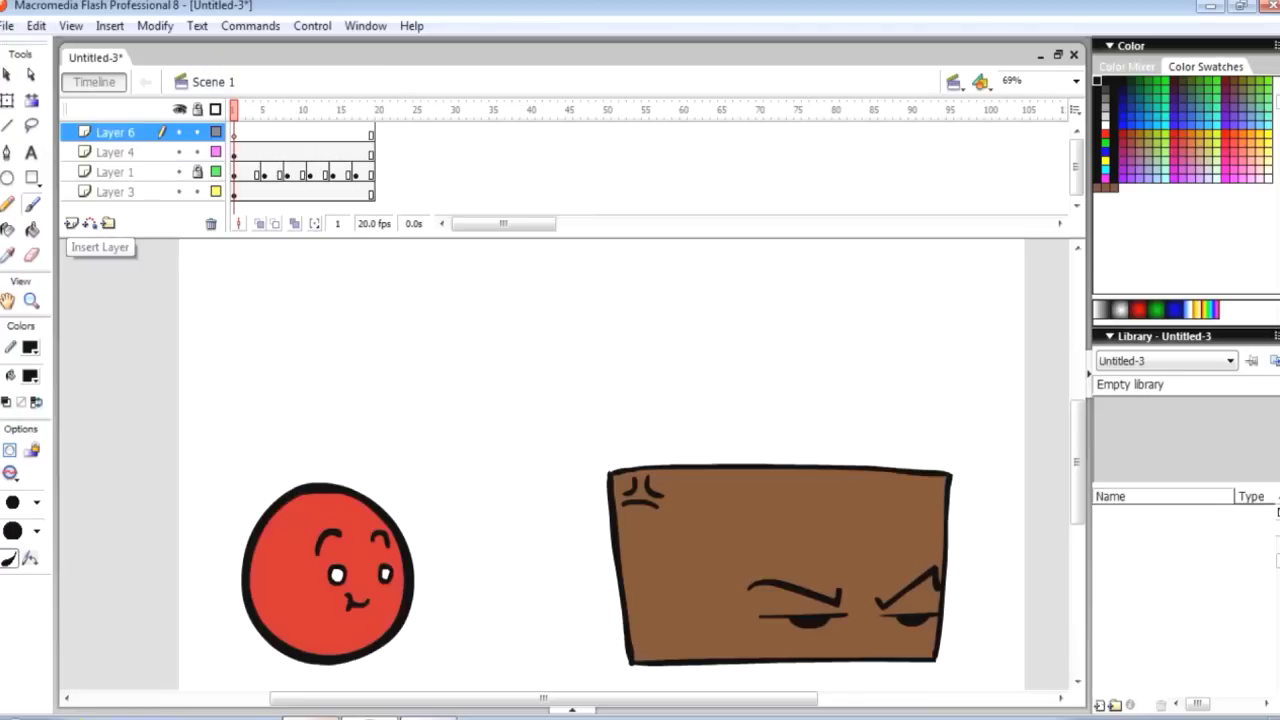
{"action": "left_click", "coordinate": [115, 192]}
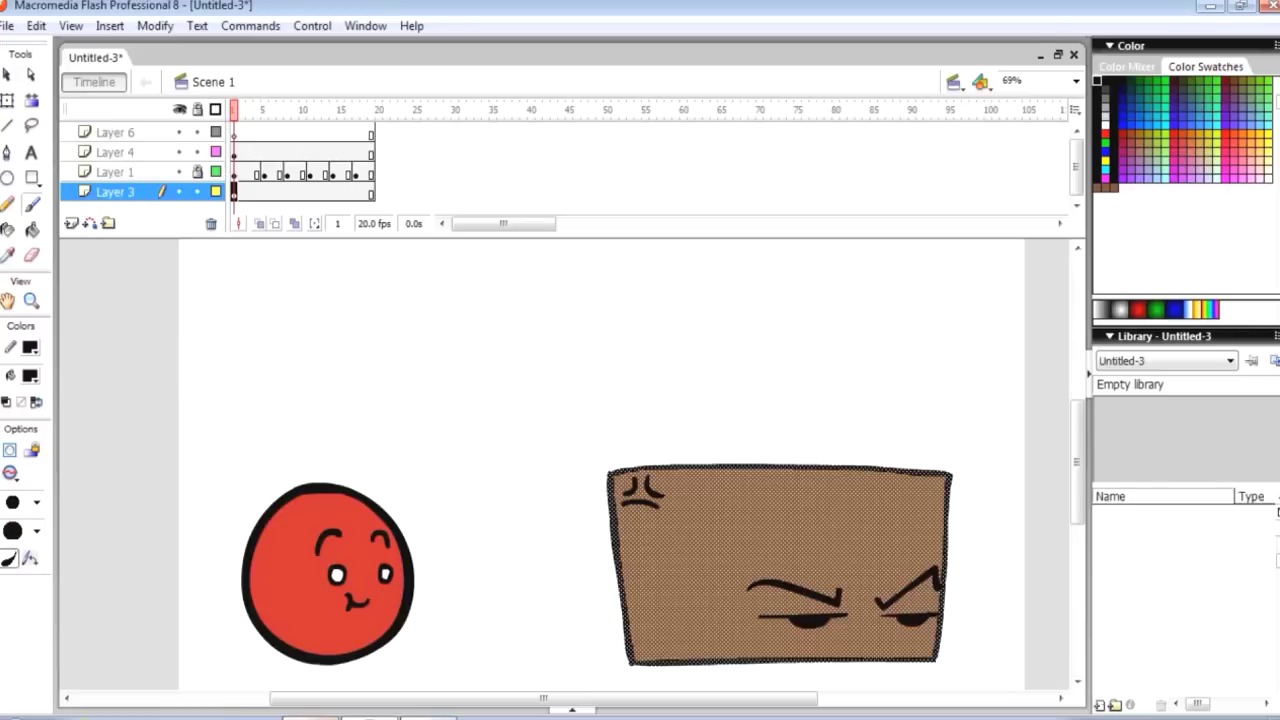
{"action": "key", "text": "Escape"}
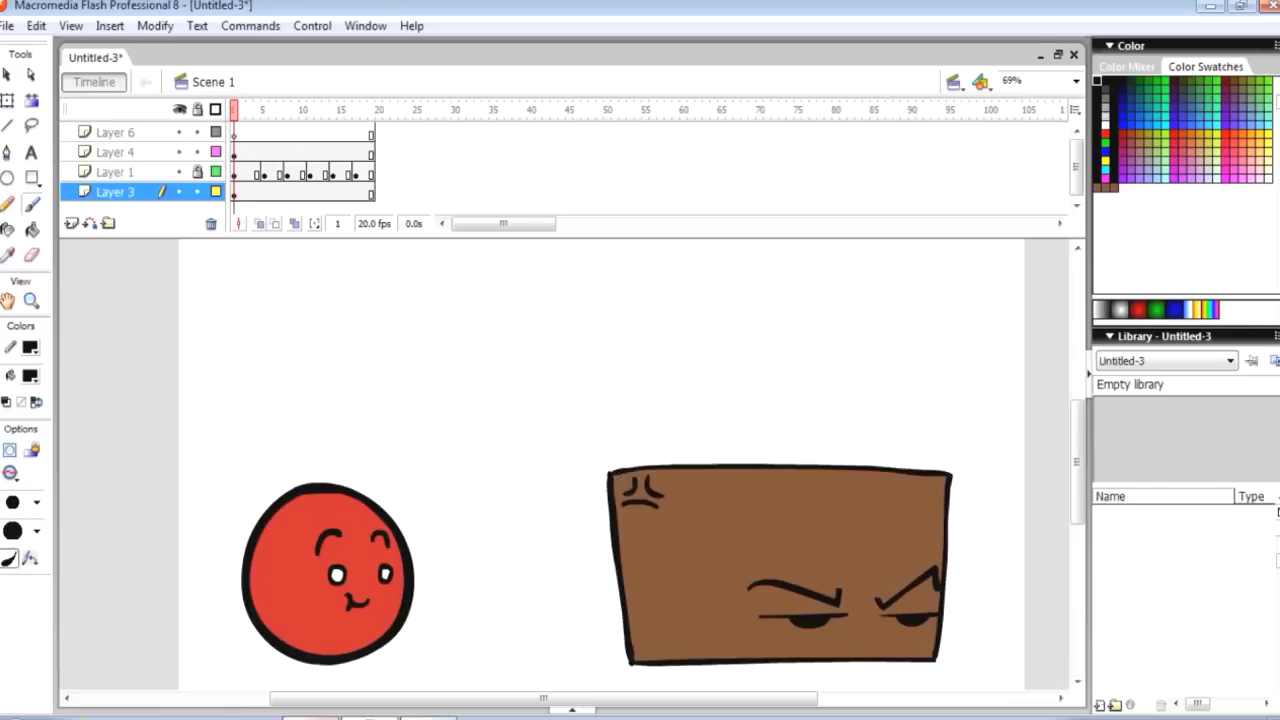
Delete Layer 6 and create a motion tween from the first keyframe of the brown box on Layer 3
{"action": "left_click", "coordinate": [115, 132]}
{"action": "left_click", "coordinate": [211, 224]}
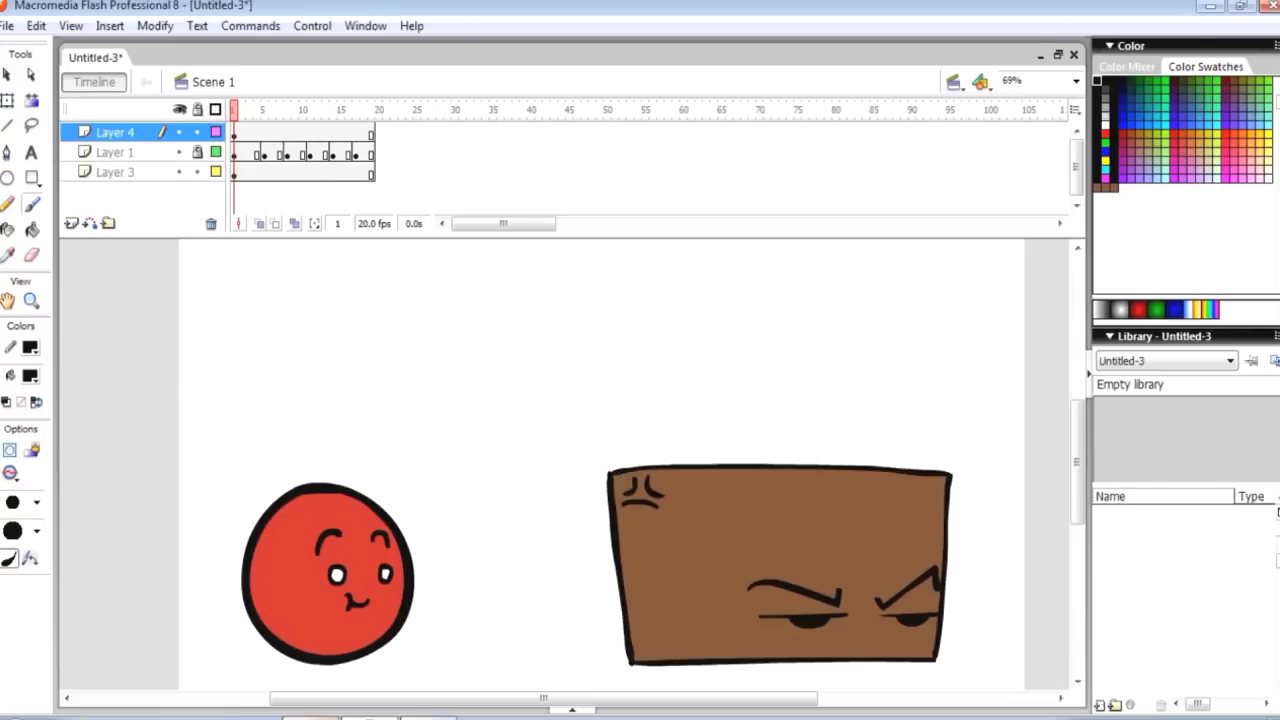
{"action": "left_click", "coordinate": [234, 173]}
{"action": "left_click", "coordinate": [110, 25]}
{"action": "mouse_move", "coordinate": [45, 78]}
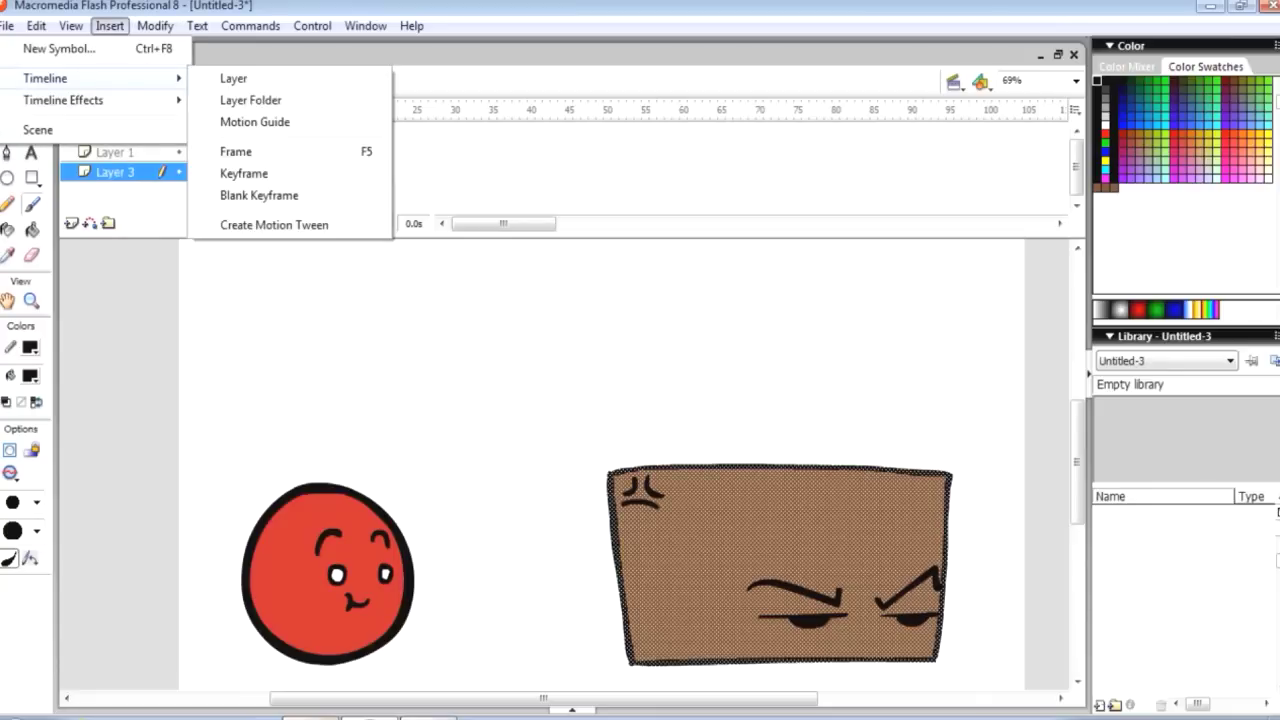
{"action": "left_click", "coordinate": [274, 224]}
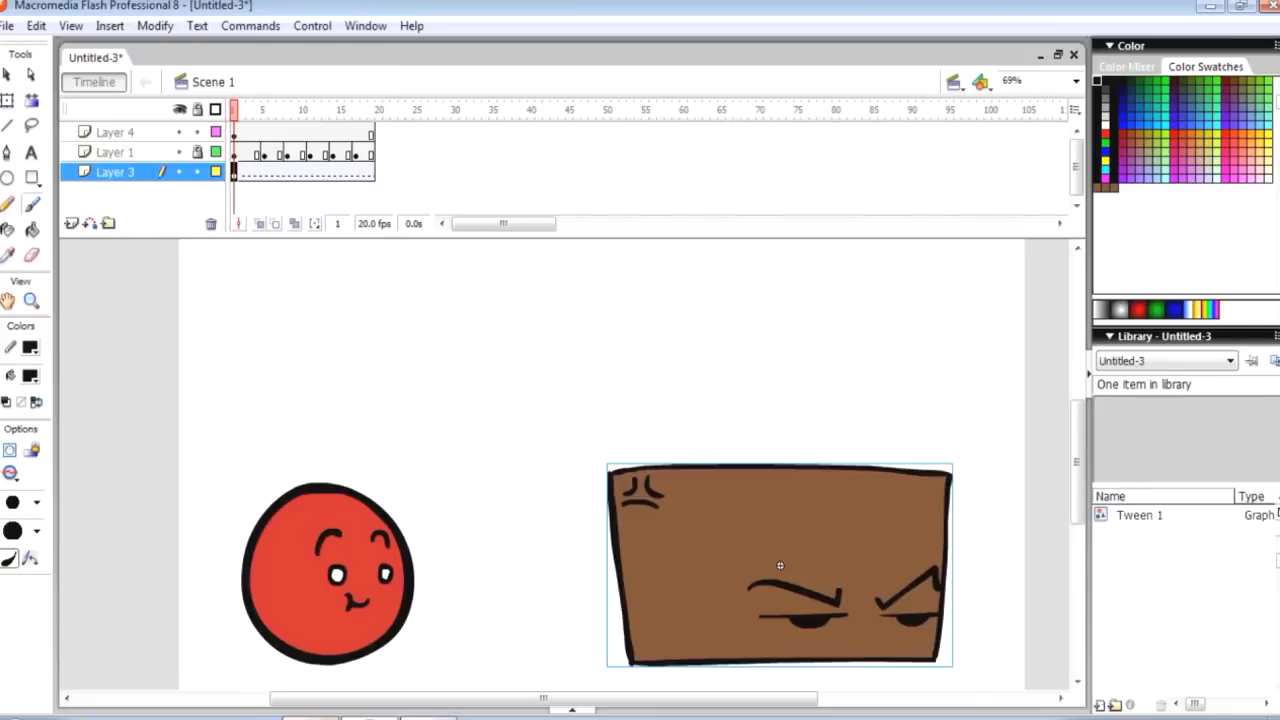
{"action": "right_click", "coordinate": [234, 172]}
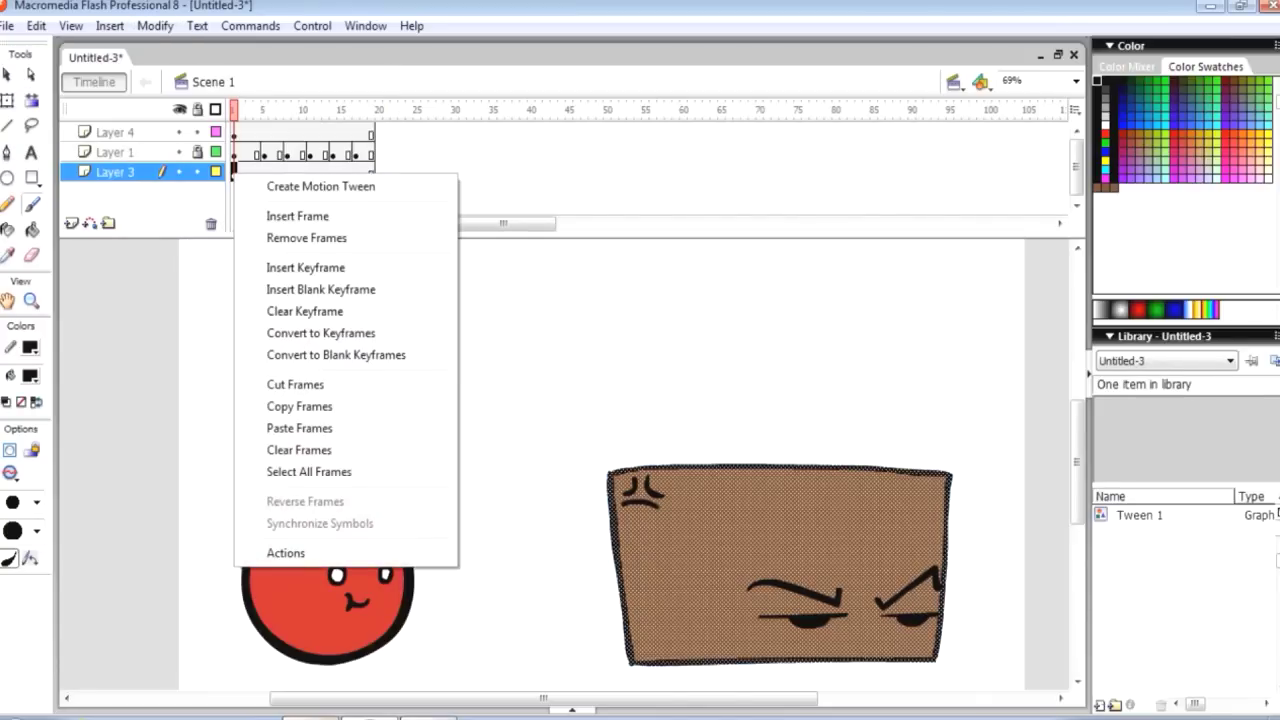
{"action": "left_click", "coordinate": [320, 186]}
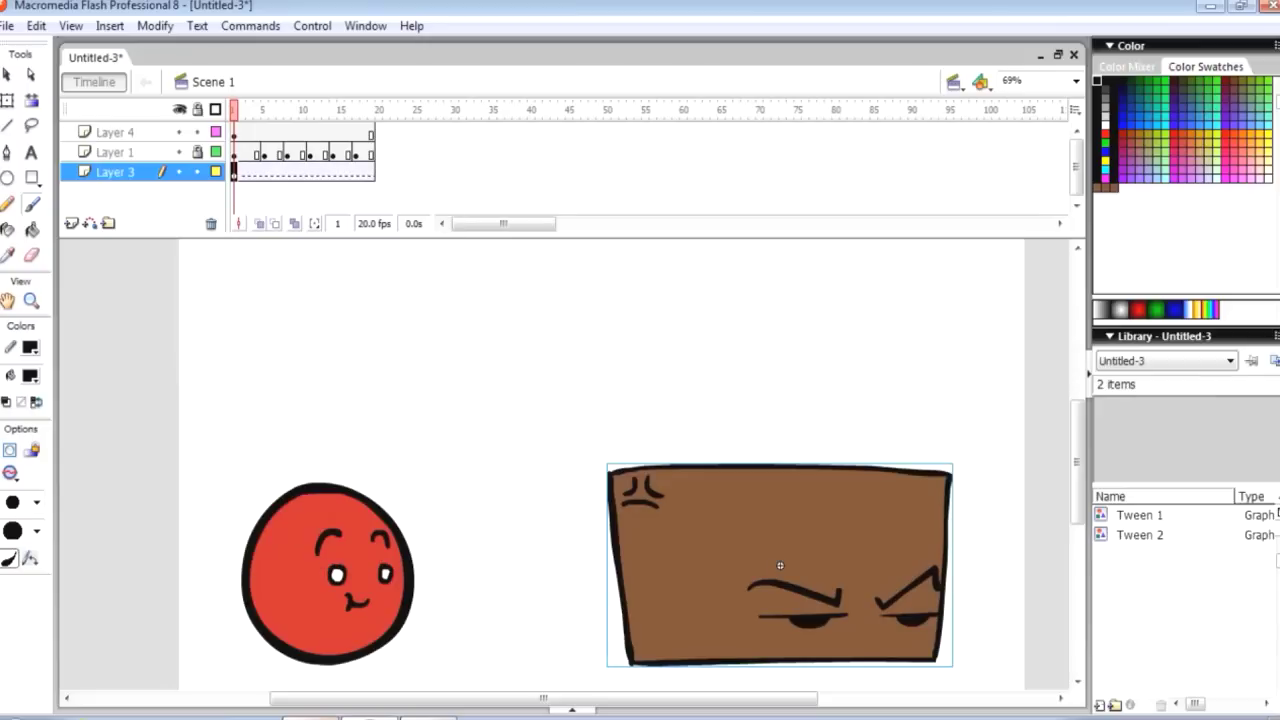
Insert an ending keyframe for the box's motion tween at frame 30 of Layer 3
{"action": "right_click", "coordinate": [371, 172]}
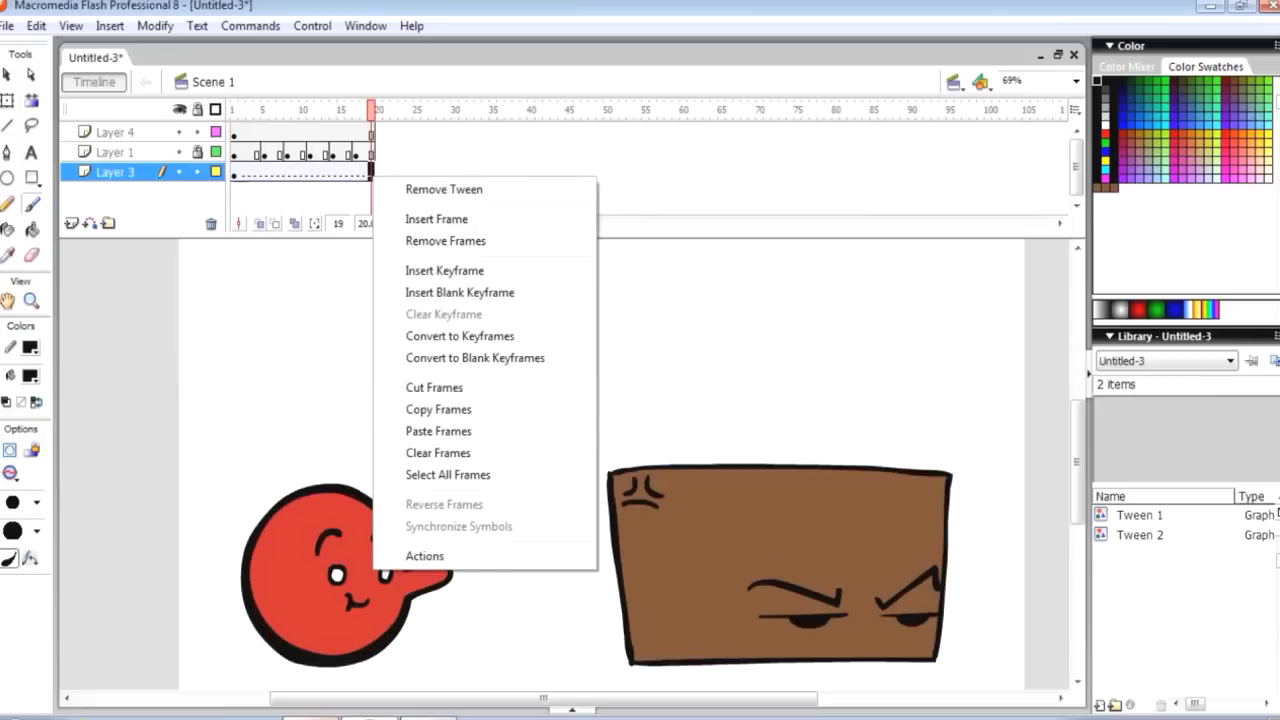
{"action": "left_click", "coordinate": [503, 132]}
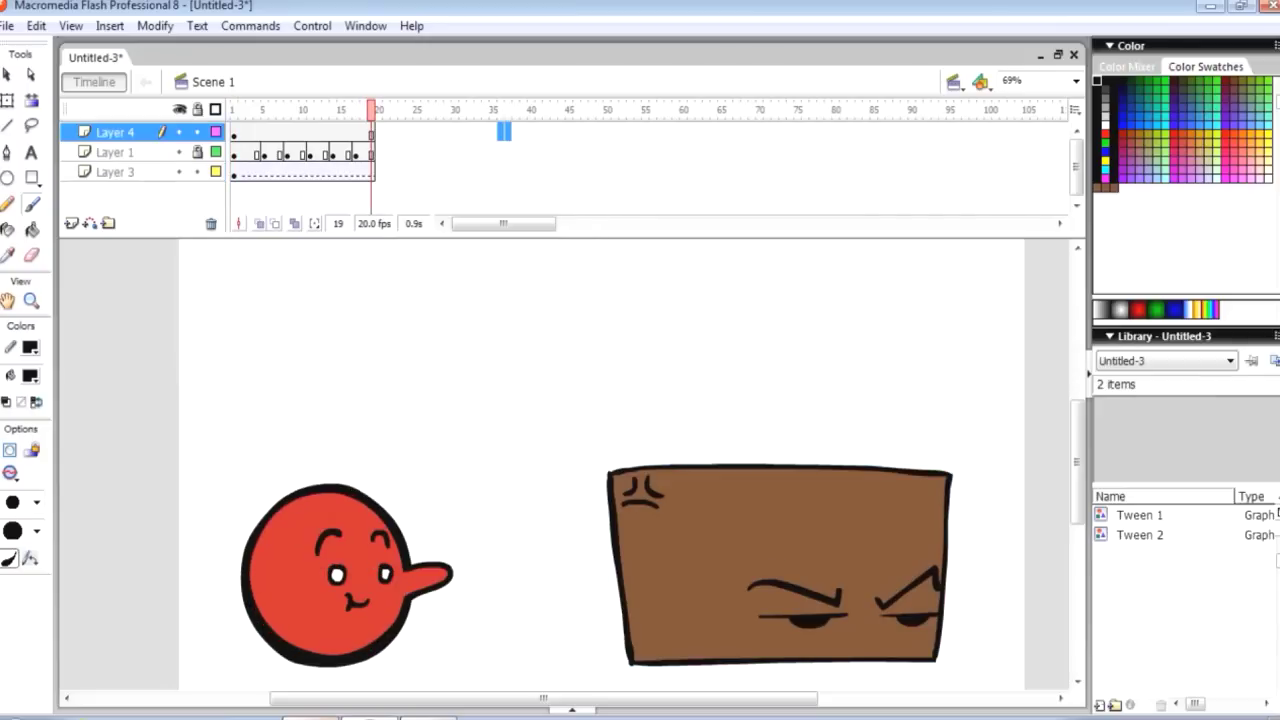
{"action": "right_click", "coordinate": [456, 174]}
{"action": "left_click", "coordinate": [526, 271]}
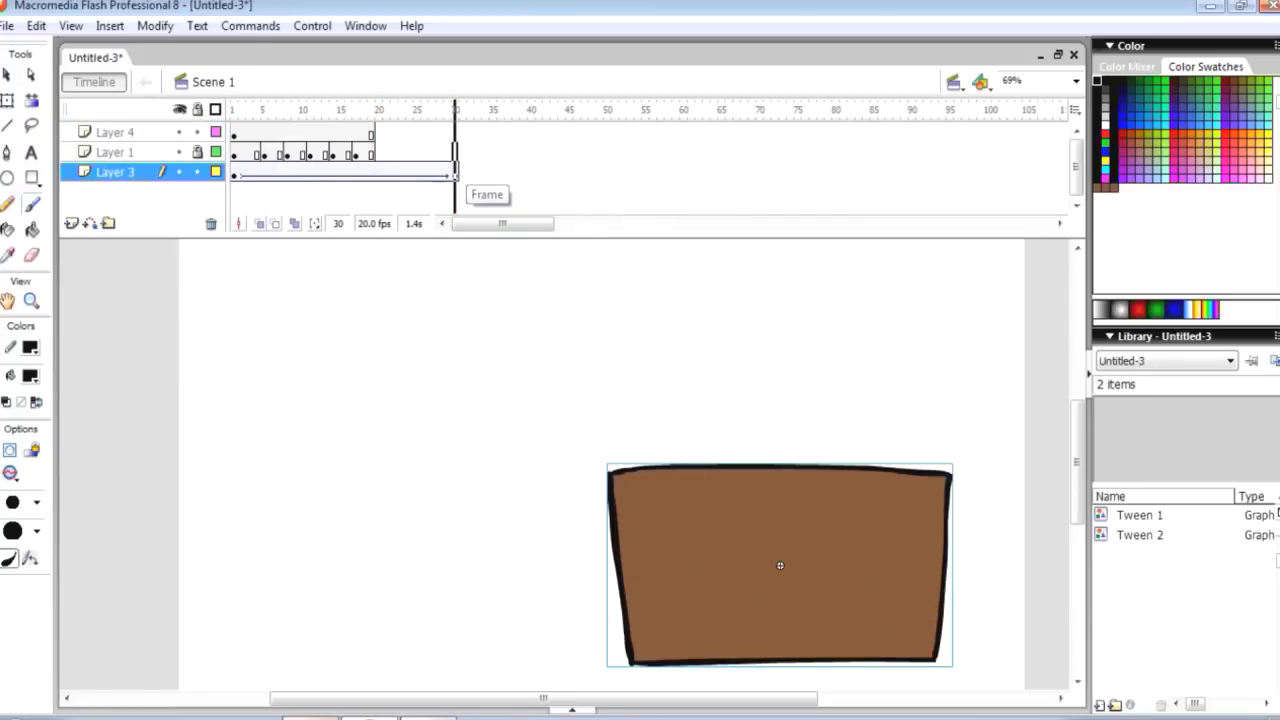
Extend Layer 4 and Layer 1 to frame 30 by inserting frames, and check the timeline at frame 22
{"action": "left_click", "coordinate": [455, 132]}
{"action": "right_click", "coordinate": [456, 140]}
{"action": "left_click", "coordinate": [517, 196]}
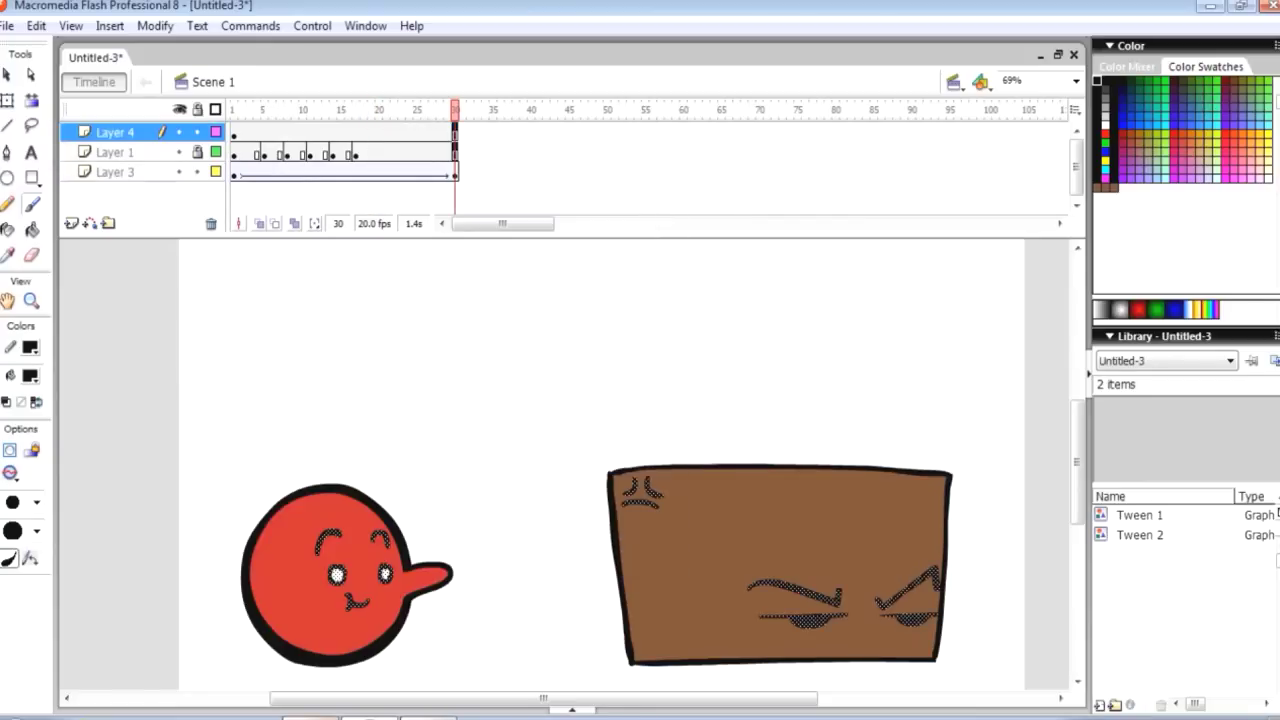
{"action": "left_click", "coordinate": [394, 110]}
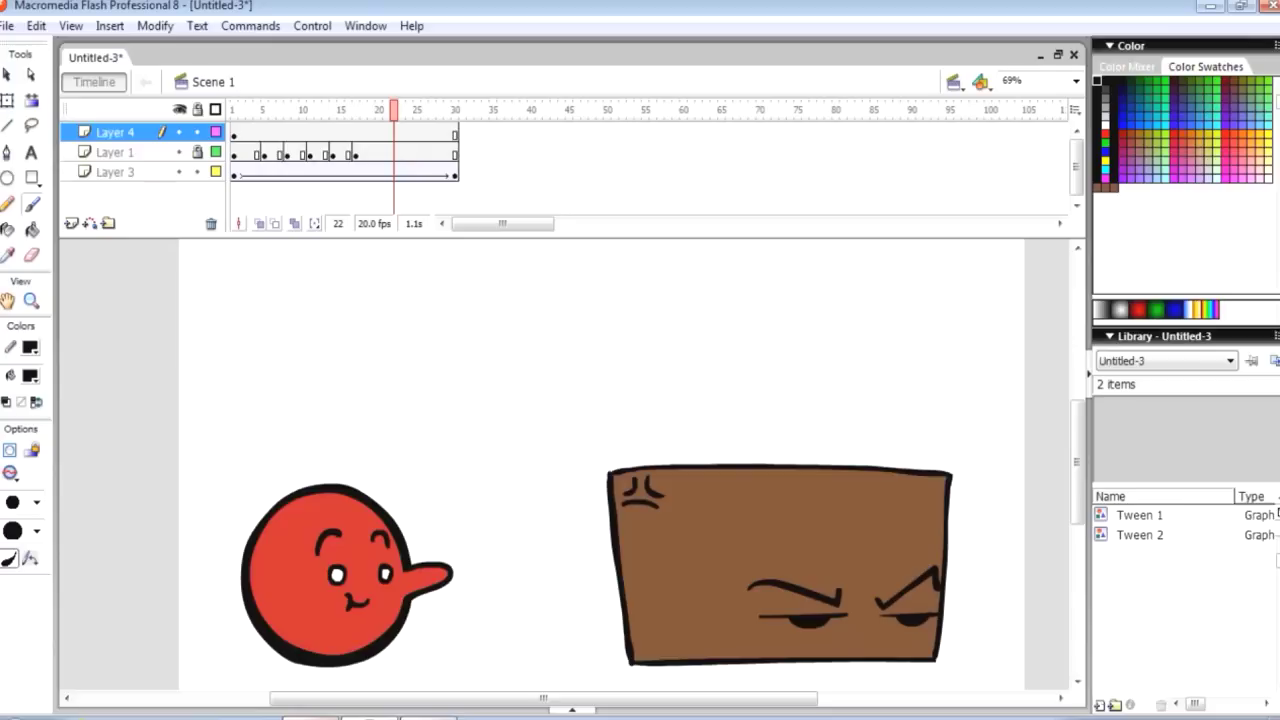
Hide the faces on Layer 4 and move the brown box straight up at frame 30 of Layer 3, with Free Transform active
{"action": "left_click", "coordinate": [455, 174]}
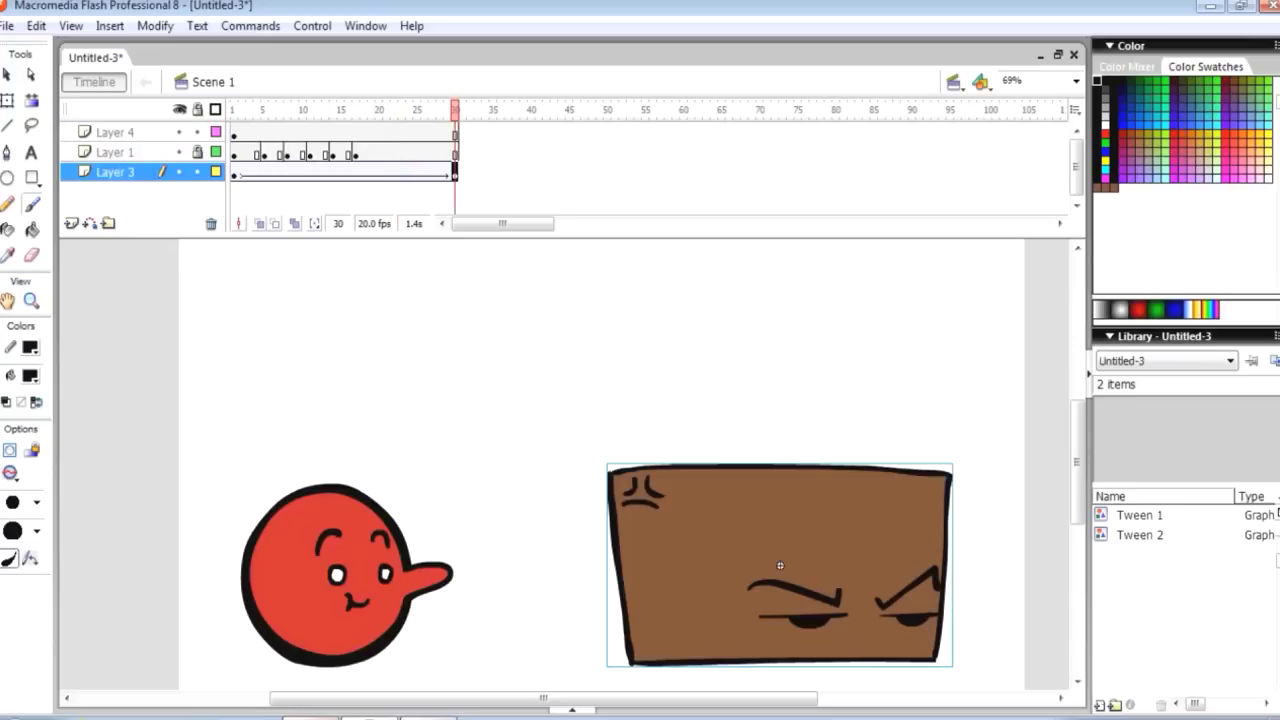
{"action": "key", "text": "q"}
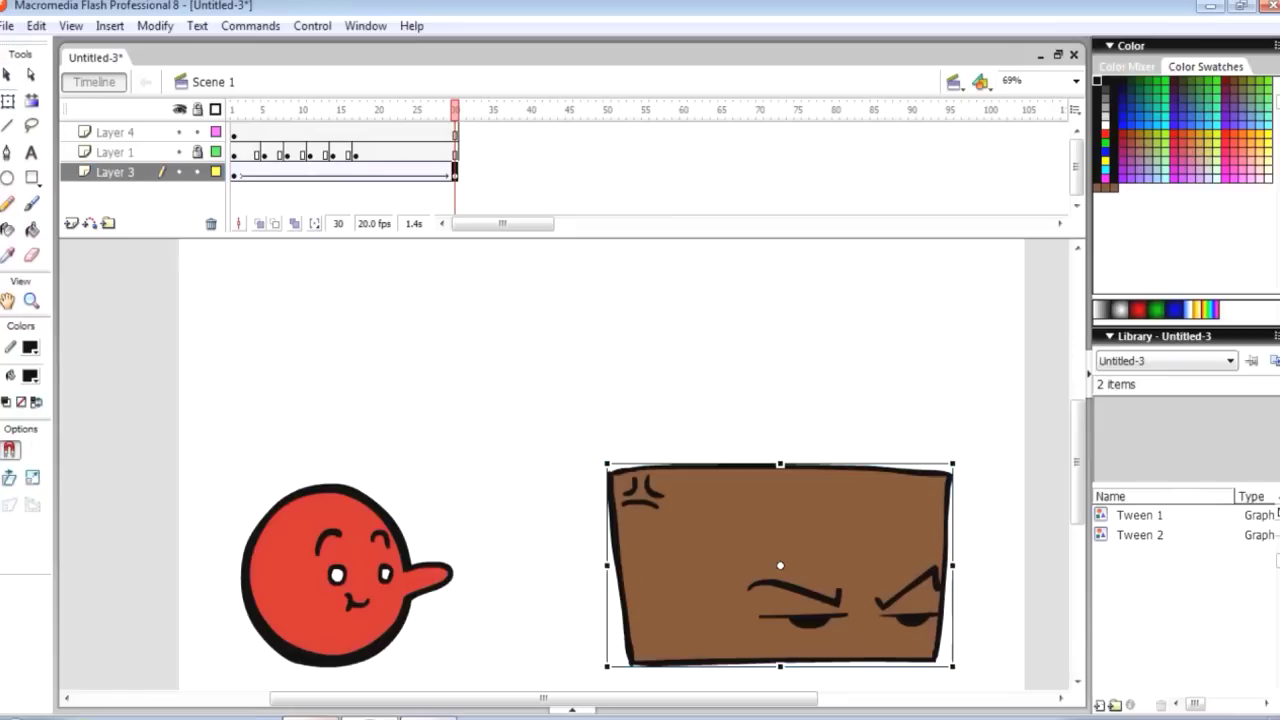
{"action": "scroll", "coordinate": [660, 540], "scroll_direction": "down", "scroll_amount": 1}
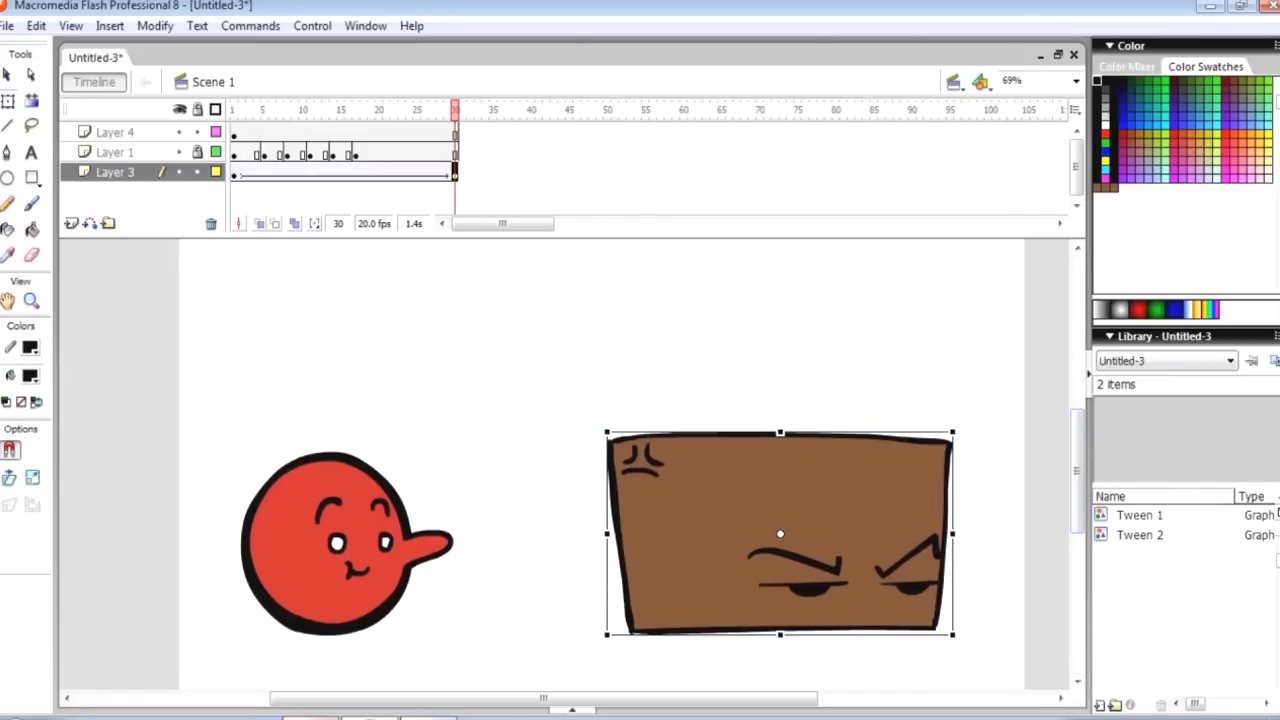
{"action": "left_click", "coordinate": [179, 132]}
{"action": "left_click_drag", "start_coordinate": [740, 520], "coordinate": [739, 389]}
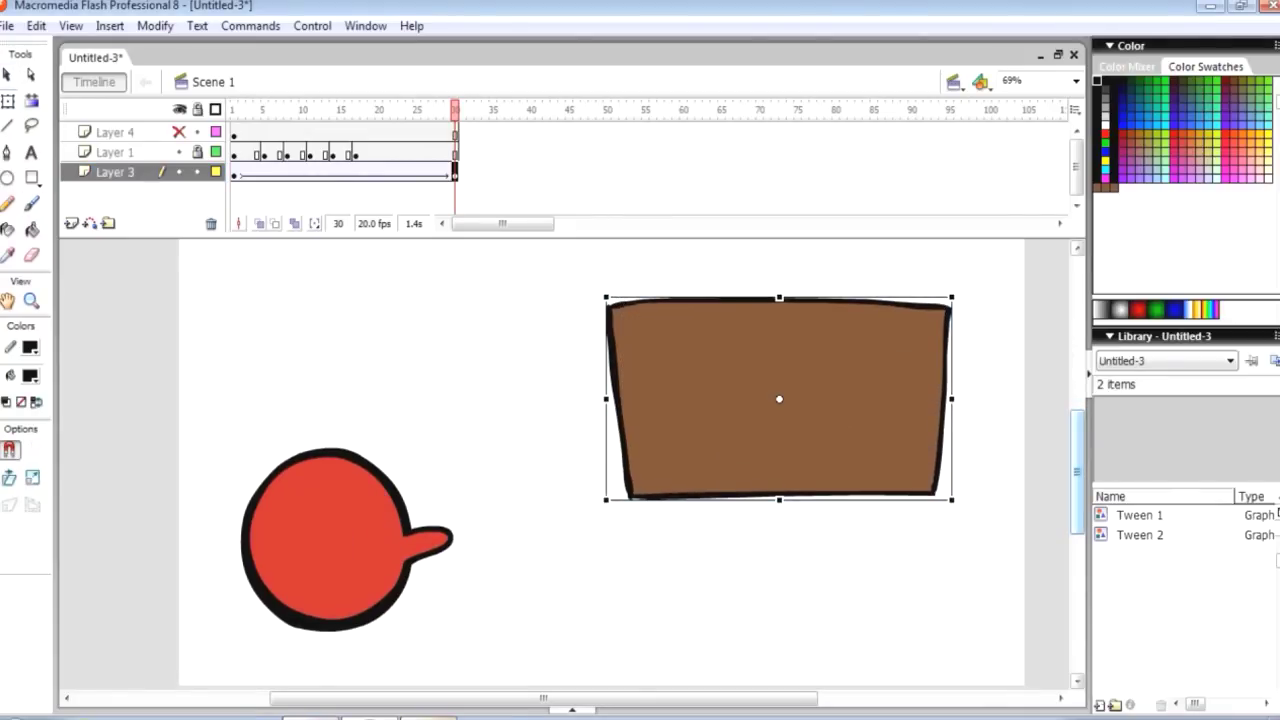
{"action": "key", "text": "shift+Up"}
{"action": "key", "text": "shift+Up"}
{"action": "key", "text": "shift+Up"}
{"action": "key", "text": "shift+Up"}
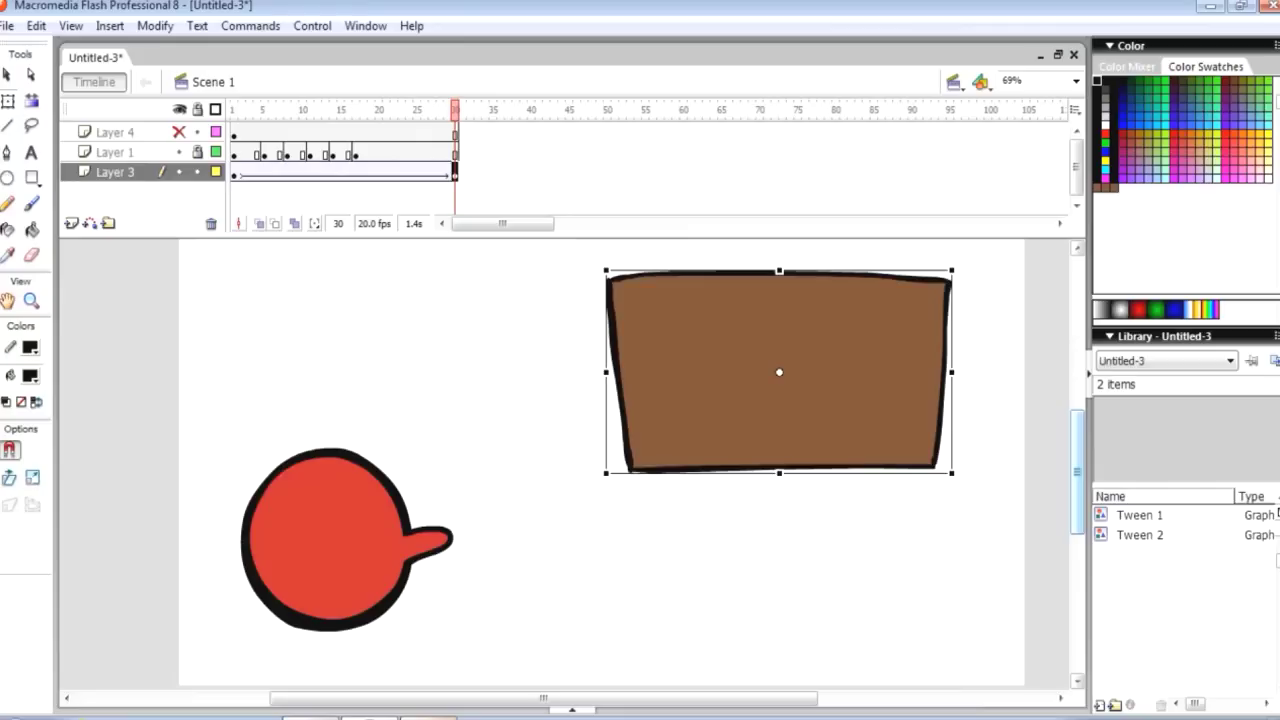
Rotate the brown box slightly counterclockwise at frame 30 and narrow it a little
{"action": "left_click_drag", "start_coordinate": [958, 479], "coordinate": [979, 431]}
{"action": "left_click_drag", "start_coordinate": [962, 385], "coordinate": [964, 393]}
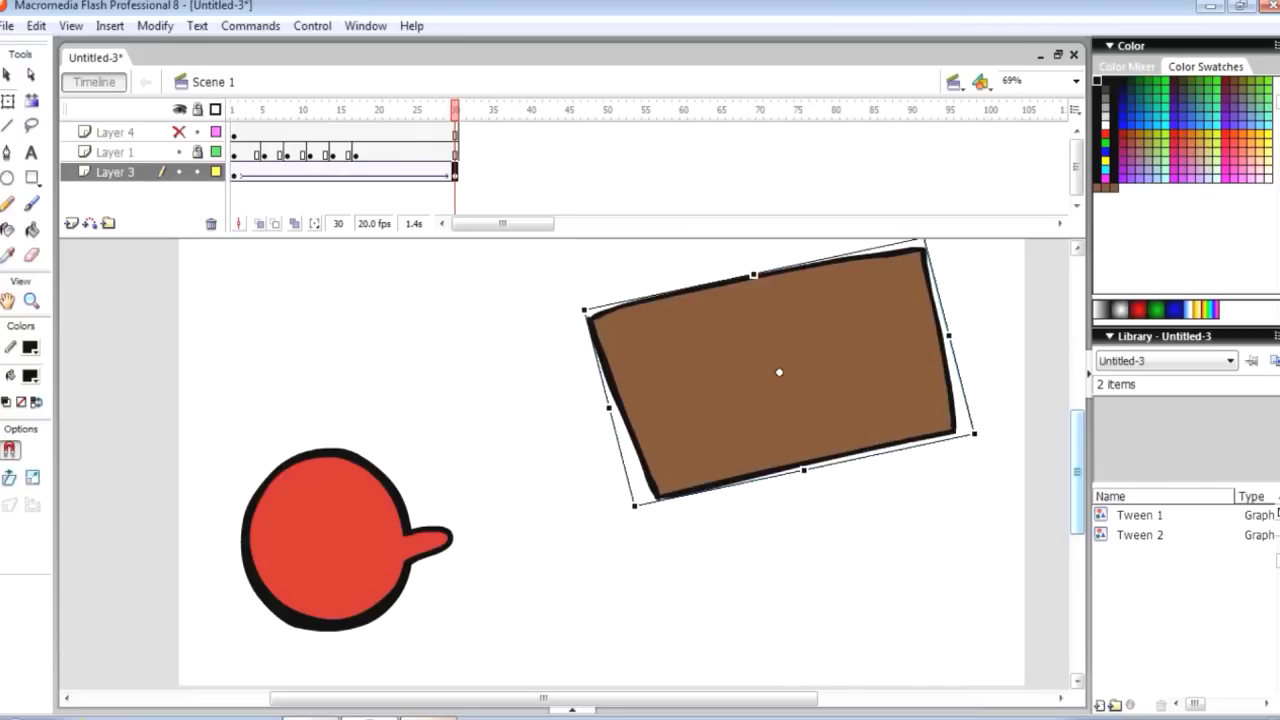
{"action": "mouse_move", "coordinate": [949, 336]}
{"action": "left_mouse_down"}
{"action": "mouse_move", "coordinate": [827, 362]}
{"action": "mouse_move", "coordinate": [940, 338]}
{"action": "left_mouse_up"}
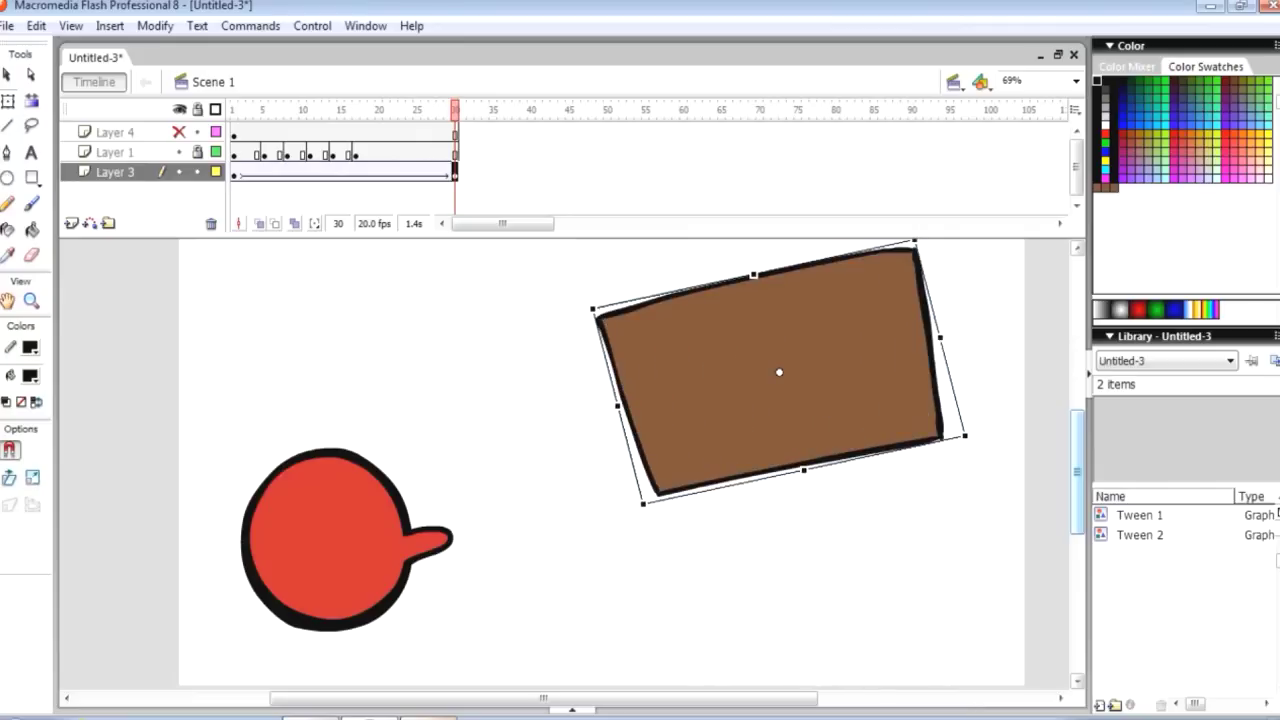
Play the box's motion tween on the timeline from frame 1
{"action": "left_click", "coordinate": [234, 174]}
{"action": "key", "text": "Return"}
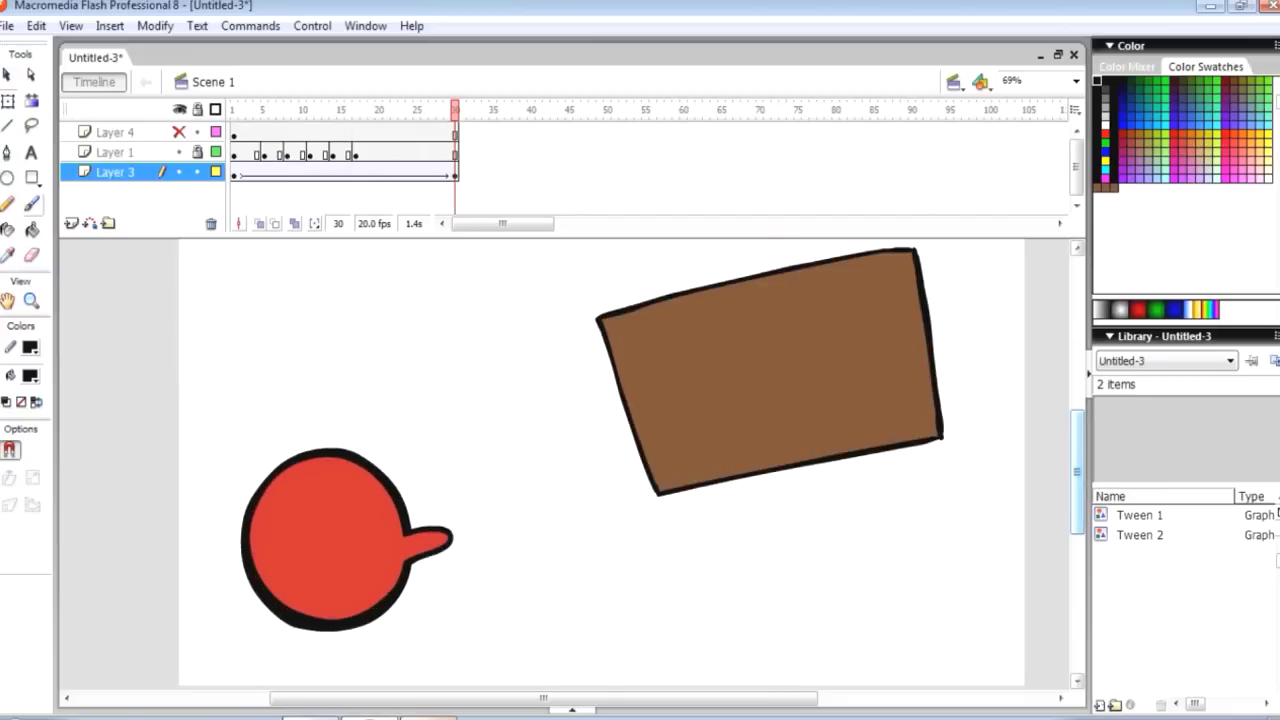
Switch to the Brush tool and start sketching a small black loop between the ball and the box
{"action": "left_click", "coordinate": [32, 204]}
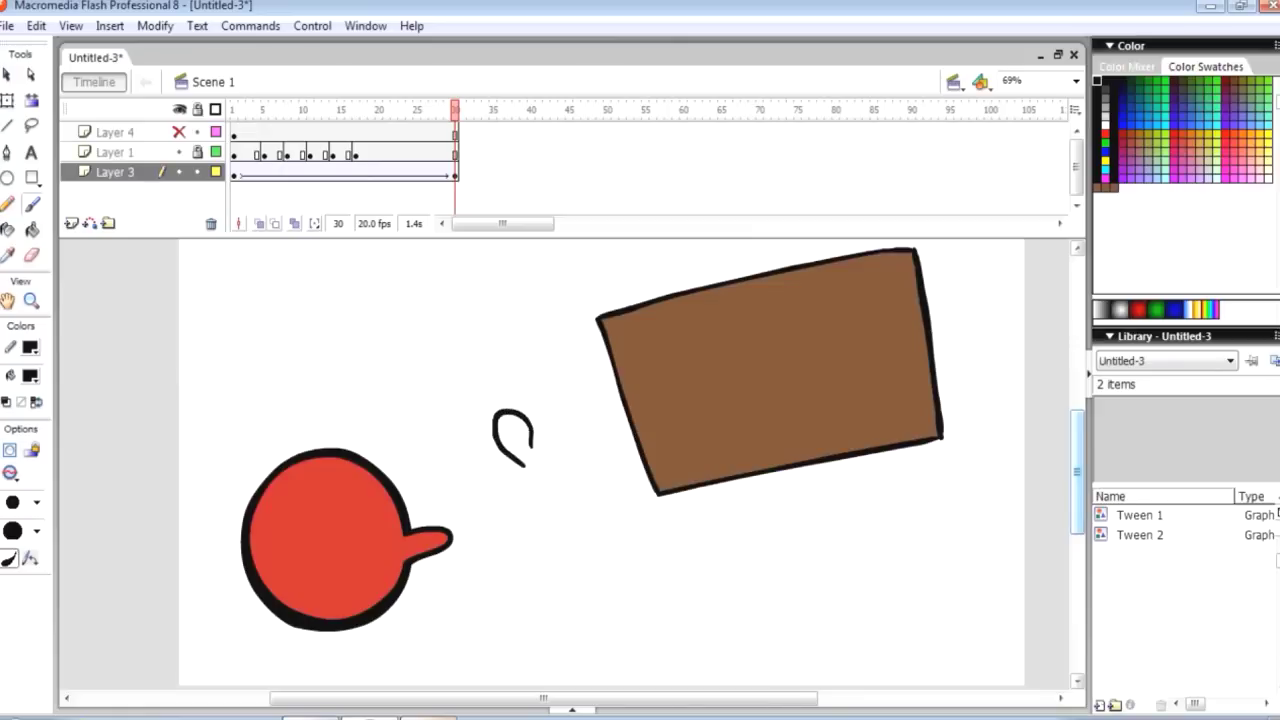